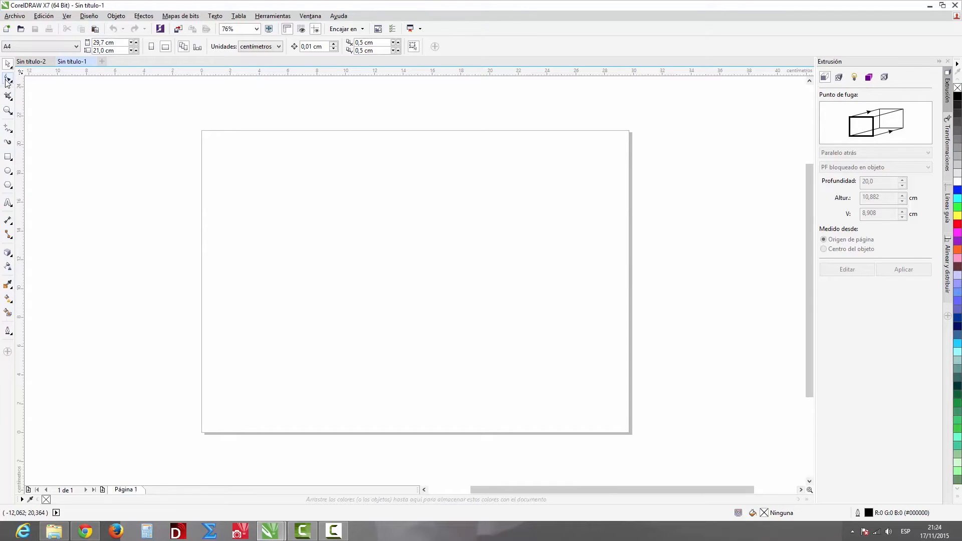
Step: Add the artistic text "GATO" in the upper-left area of the page, starting at about X 4.6 cm, Y 17.8 cm
left_click(8, 203)
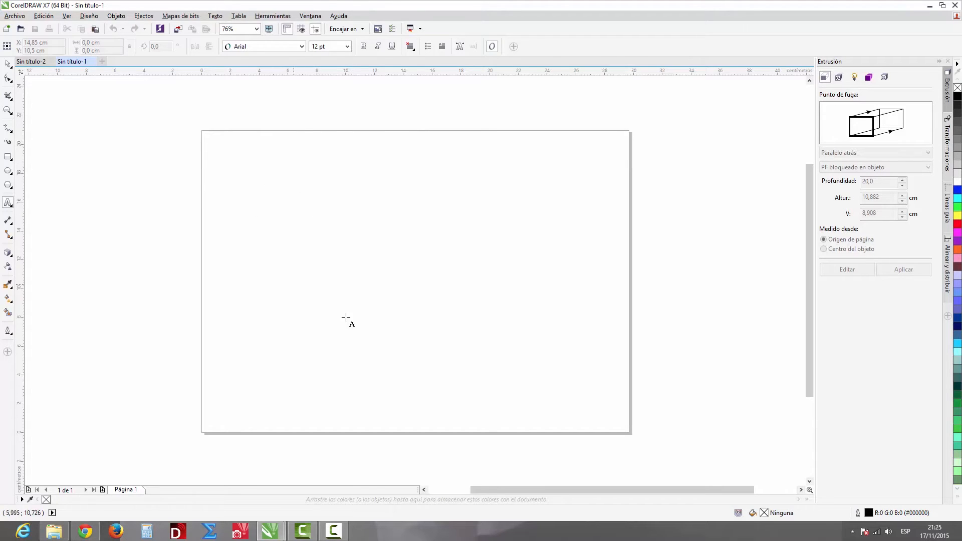
left_click(266, 172)
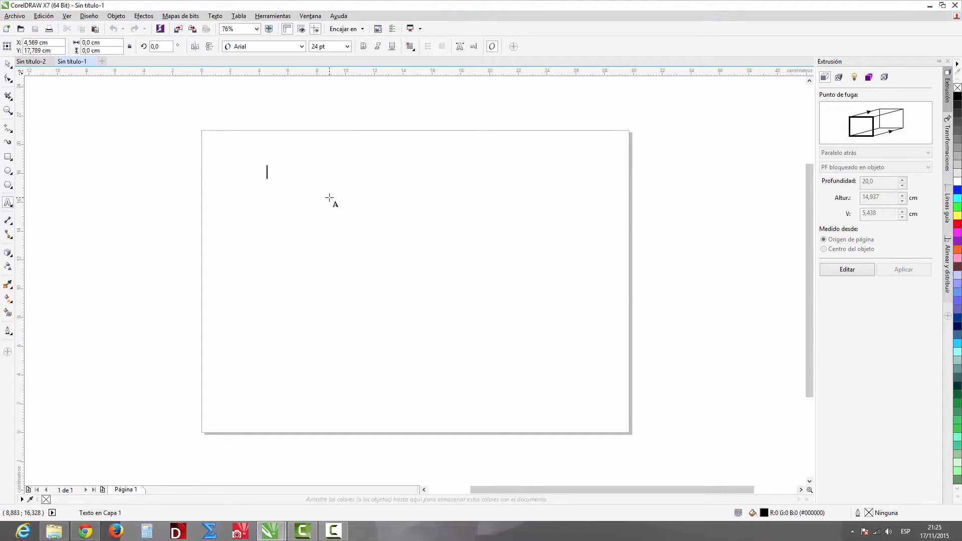
type("G")
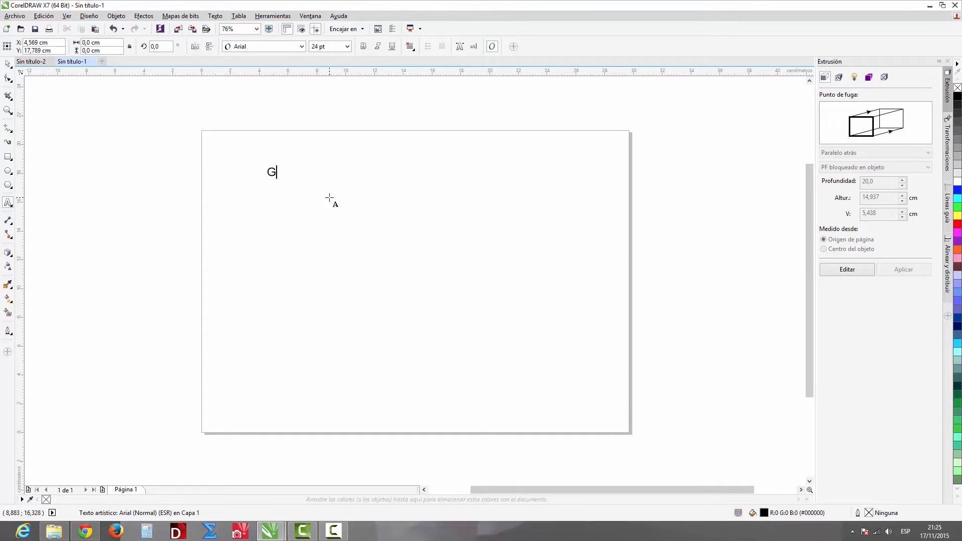
type("ATO")
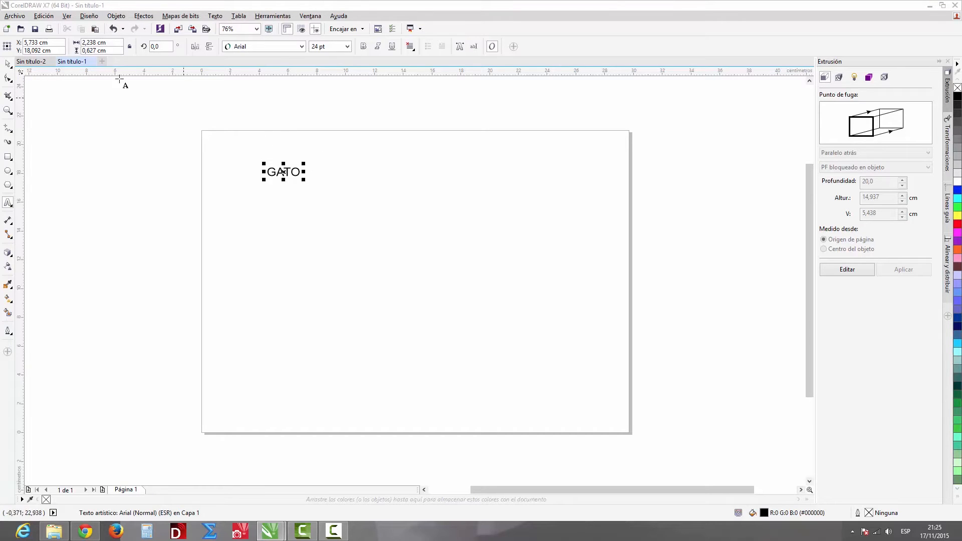
Step: Move the GATO text closer to the page's centre, to about X 11.3 cm, Y 15.2 cm
left_click(8, 66)
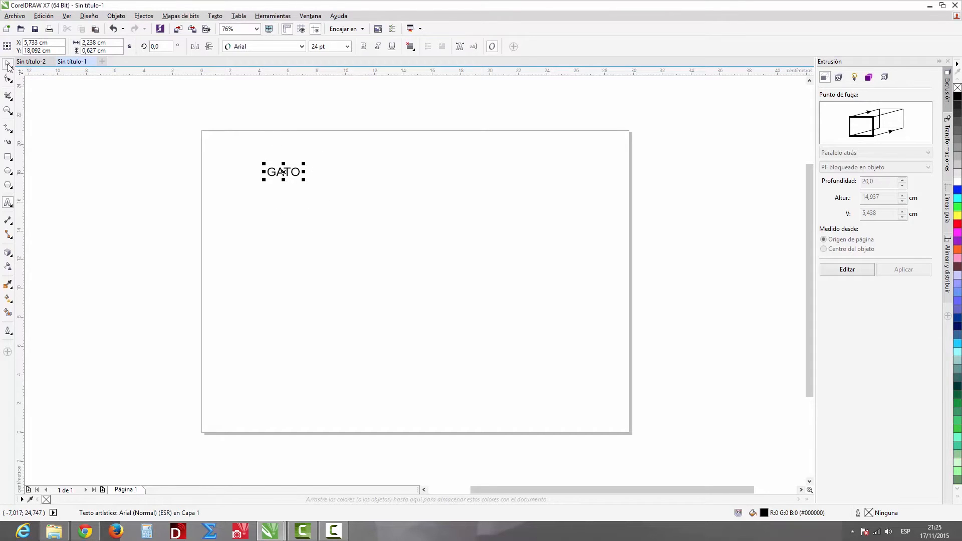
left_click_drag(297, 175, 361, 199)
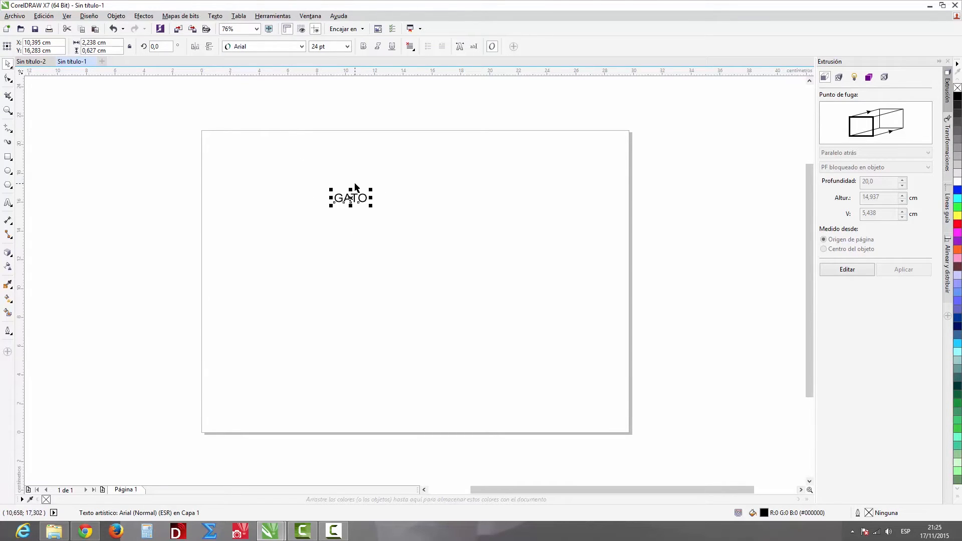
left_click_drag(361, 197, 375, 214)
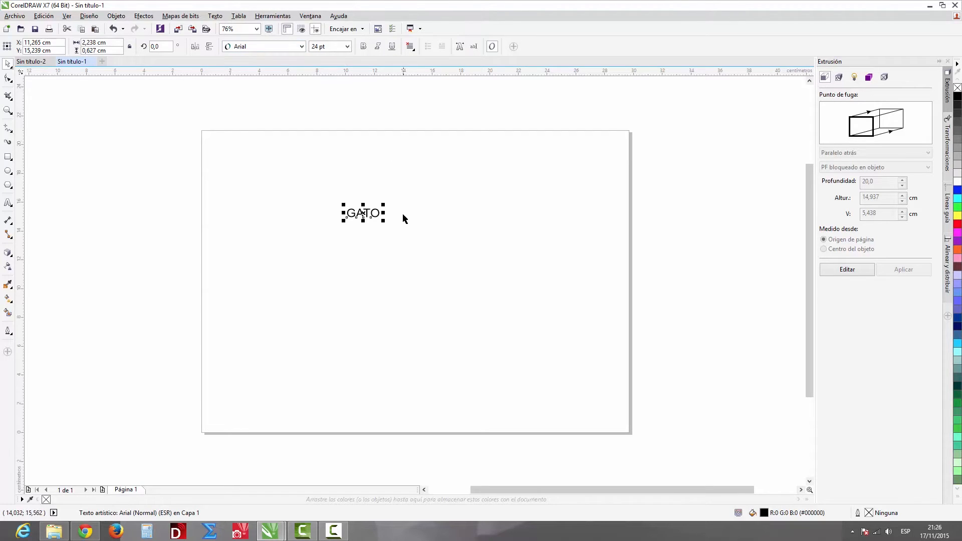
Step: Set the GATO text's font to Futura BdCn BT and its size to 72 pt
left_click(302, 45)
left_click(301, 46)
left_click(263, 72)
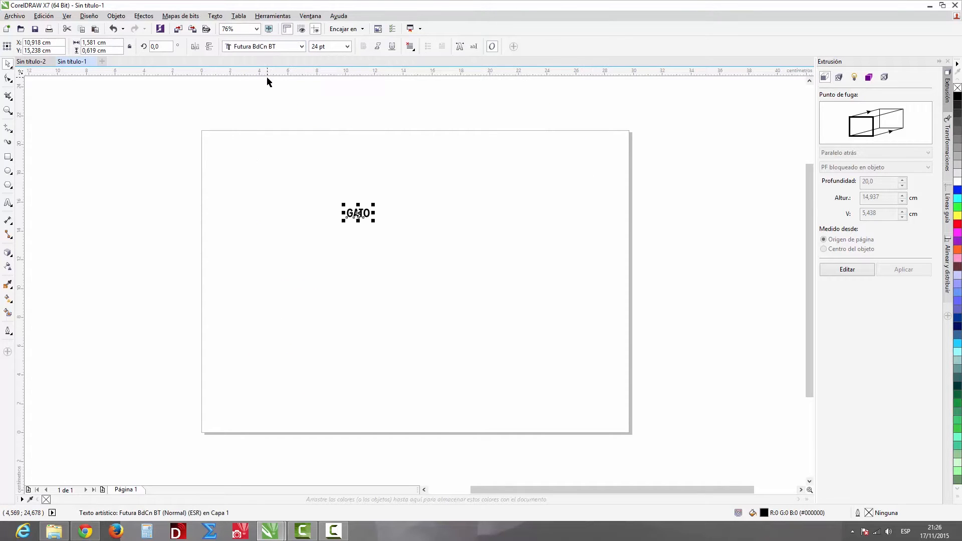
left_click(347, 46)
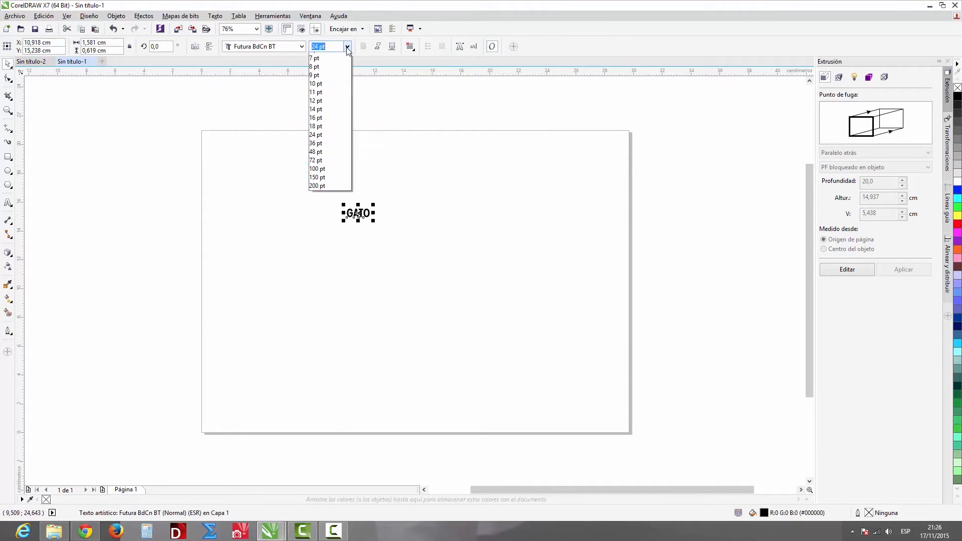
left_click(321, 142)
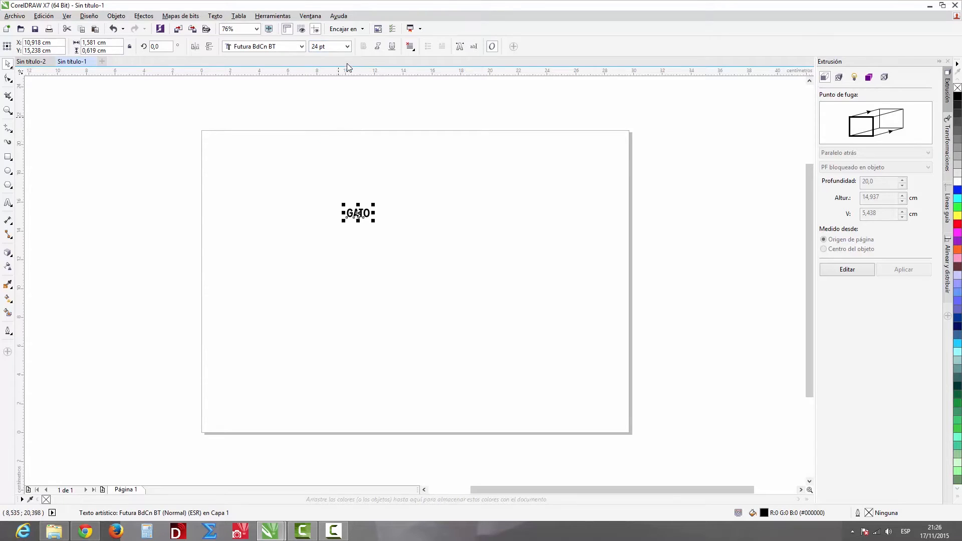
left_click(347, 47)
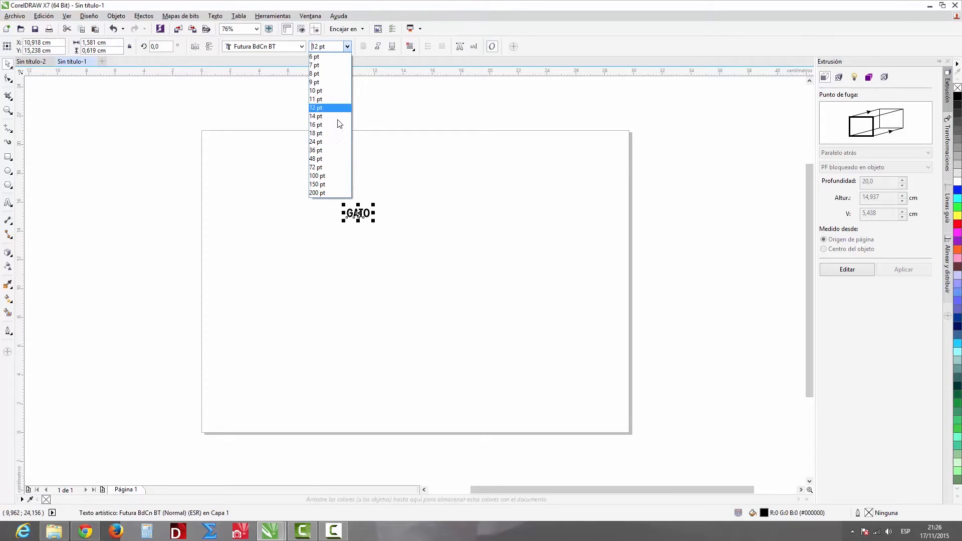
left_click(324, 174)
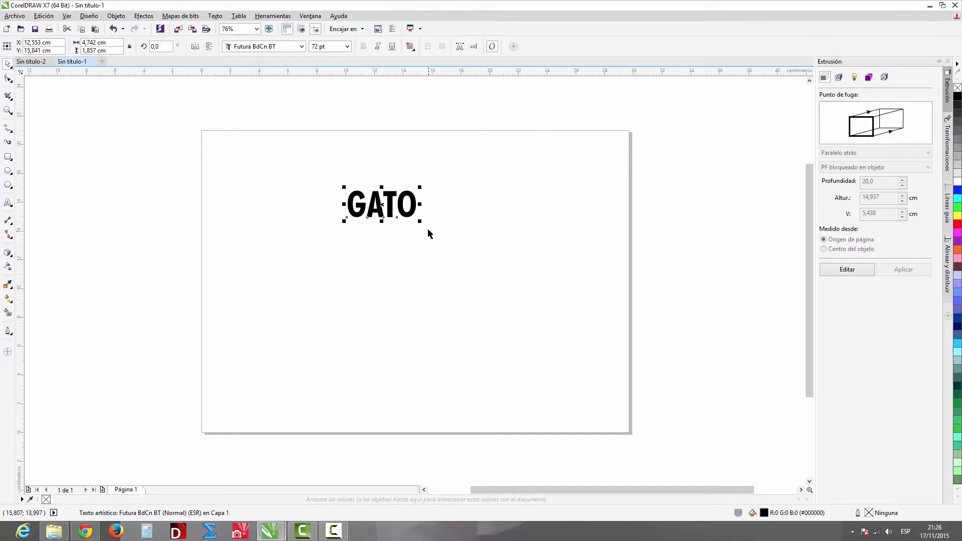
Step: Enlarge the GATO text proportionally to about 15 cm wide by 5.9 cm high and position it near the middle of the page
left_click_drag(421, 222, 496, 253)
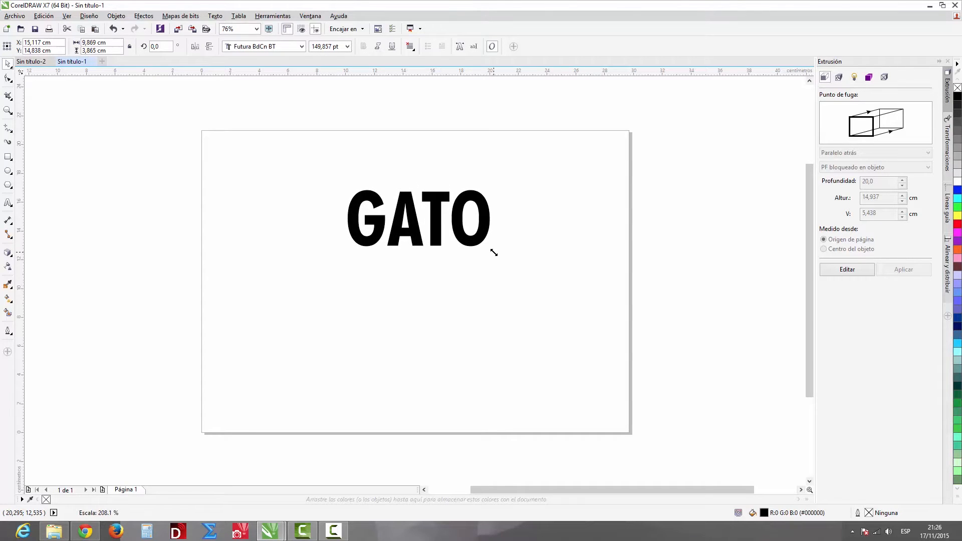
left_click_drag(500, 181, 512, 173)
left_click_drag(343, 182, 295, 160)
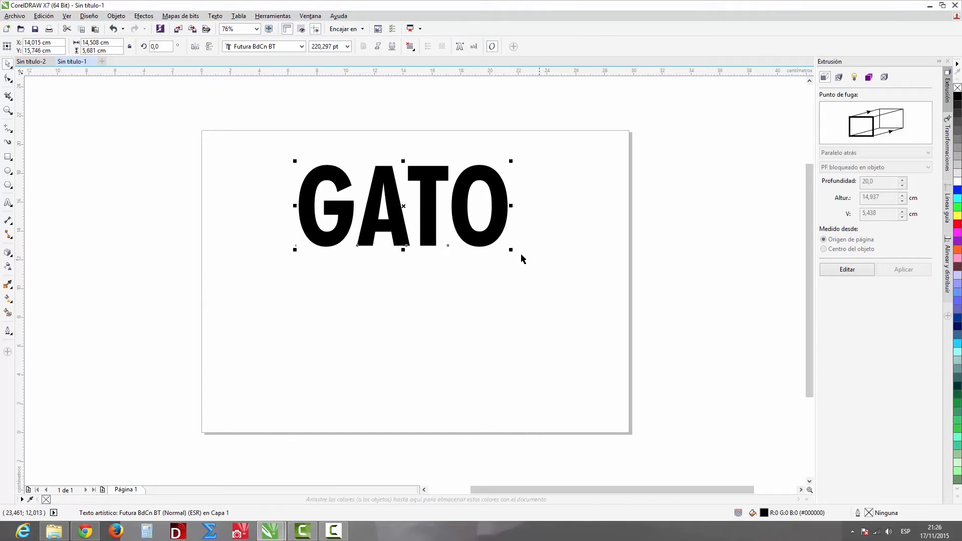
left_click_drag(511, 252, 541, 272)
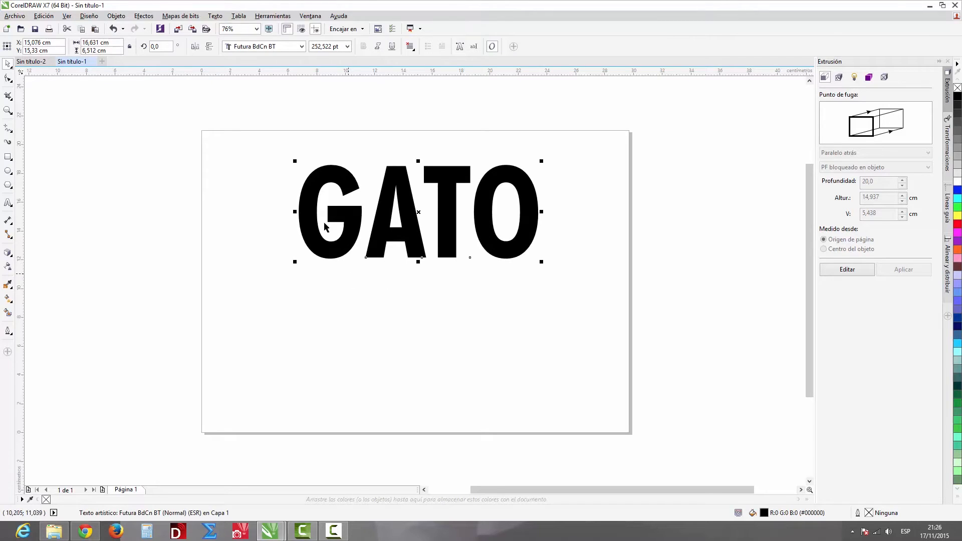
left_click_drag(444, 178, 437, 214)
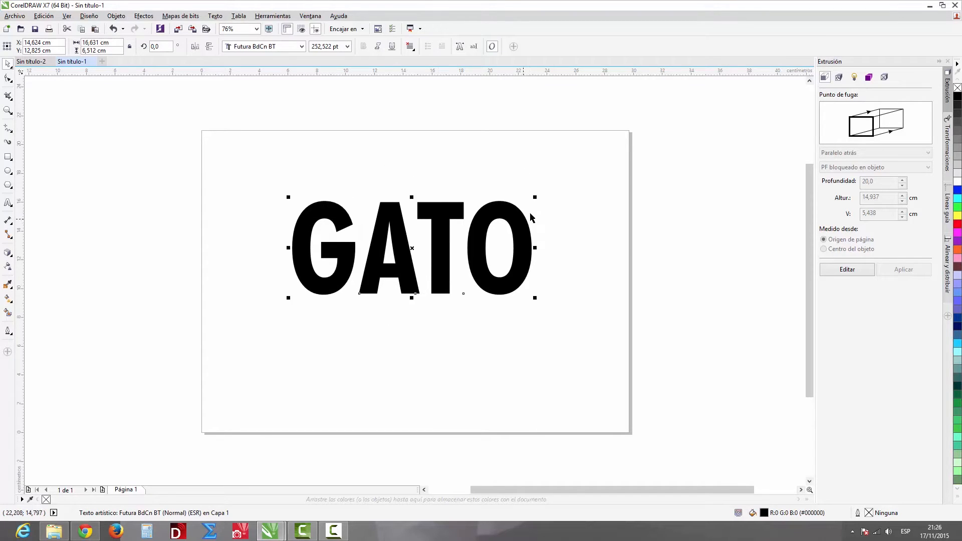
mouse_move(534, 198)
left_mouse_down()
mouse_move(522, 209)
mouse_move(543, 196)
mouse_move(496, 227)
mouse_move(544, 201)
mouse_move(536, 206)
left_mouse_up()
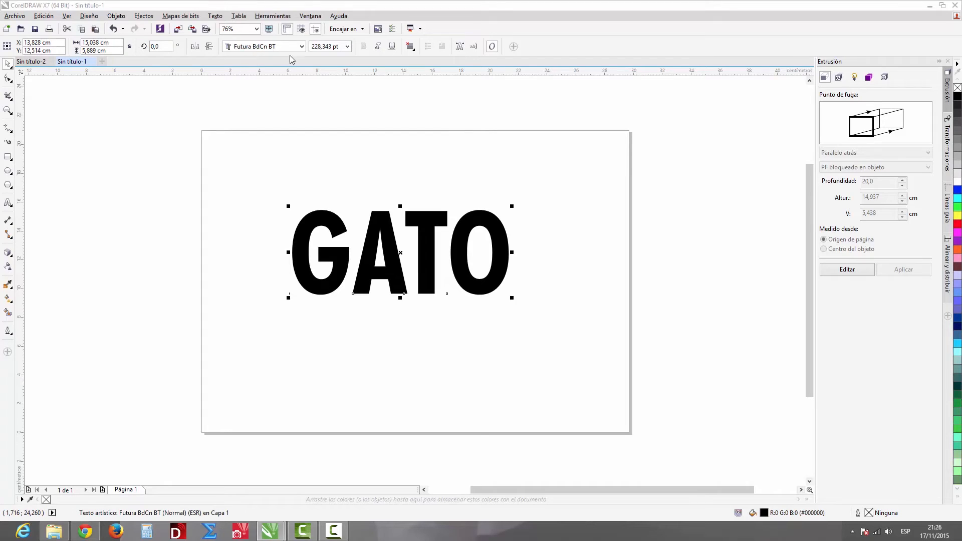
left_click(303, 48)
left_click(302, 47)
left_click(301, 47)
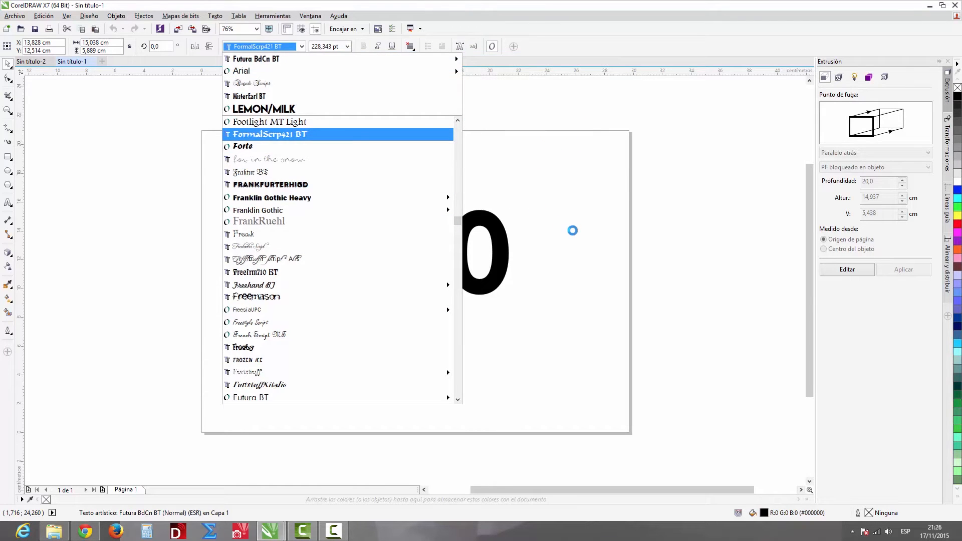
left_click(523, 216)
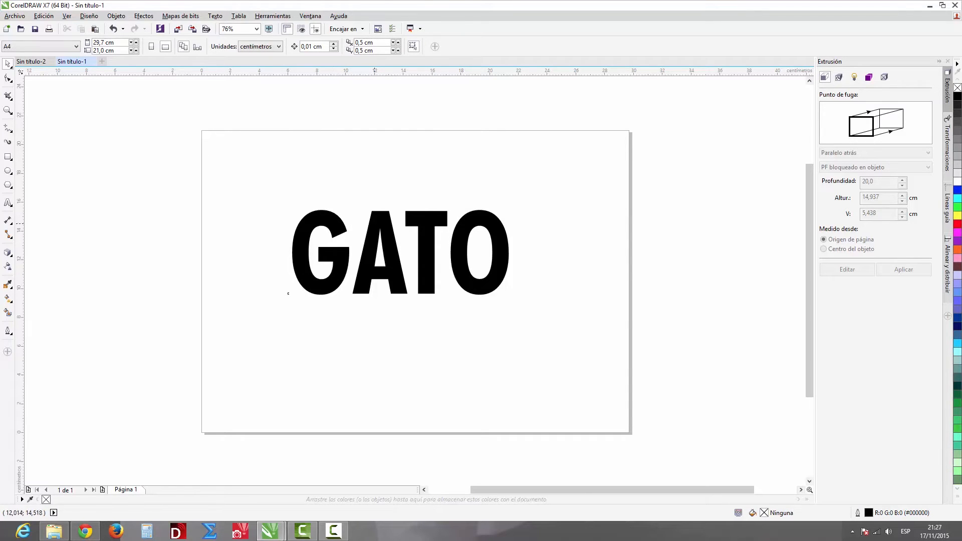
Step: Fill the GATO text with red (#FF0000) and move it up about 1 cm on the page
left_click(393, 231)
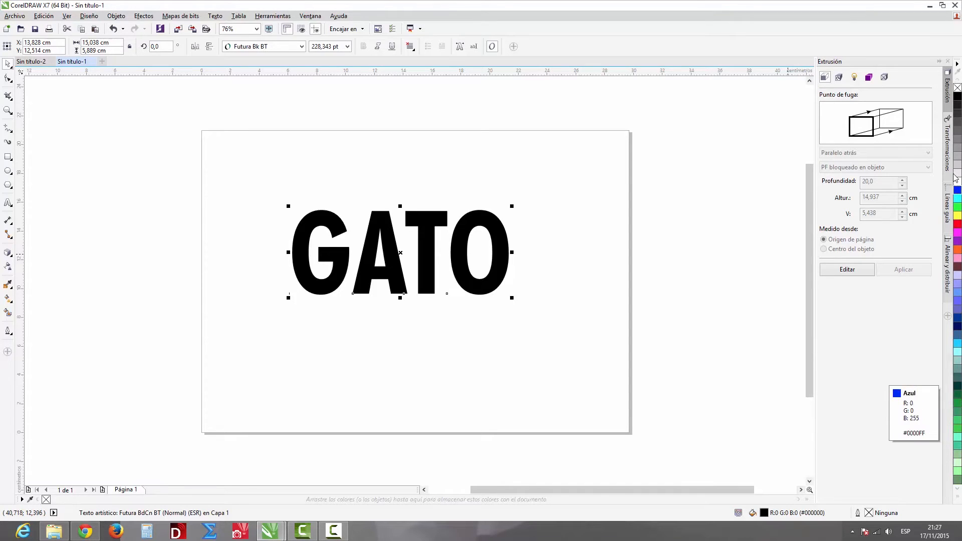
left_click(957, 226)
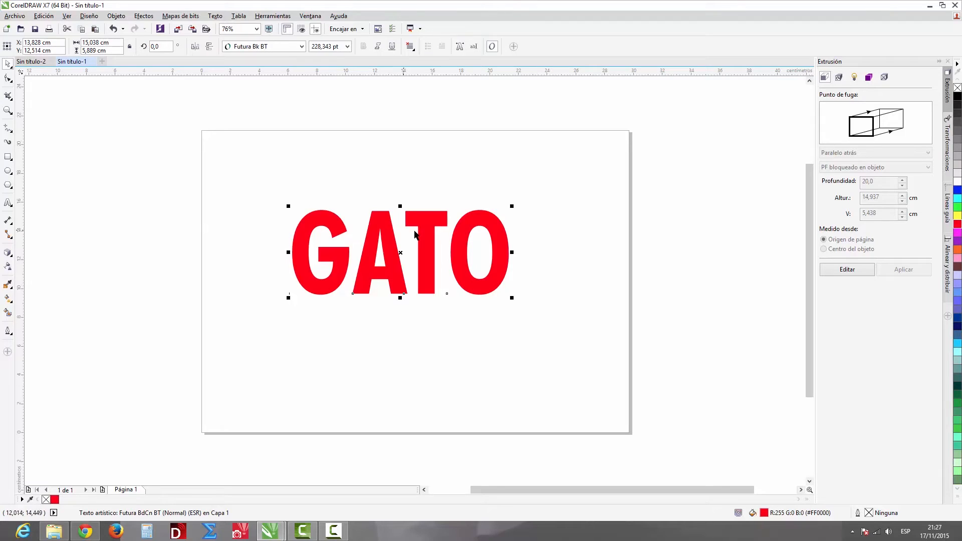
left_click_drag(389, 227, 391, 213)
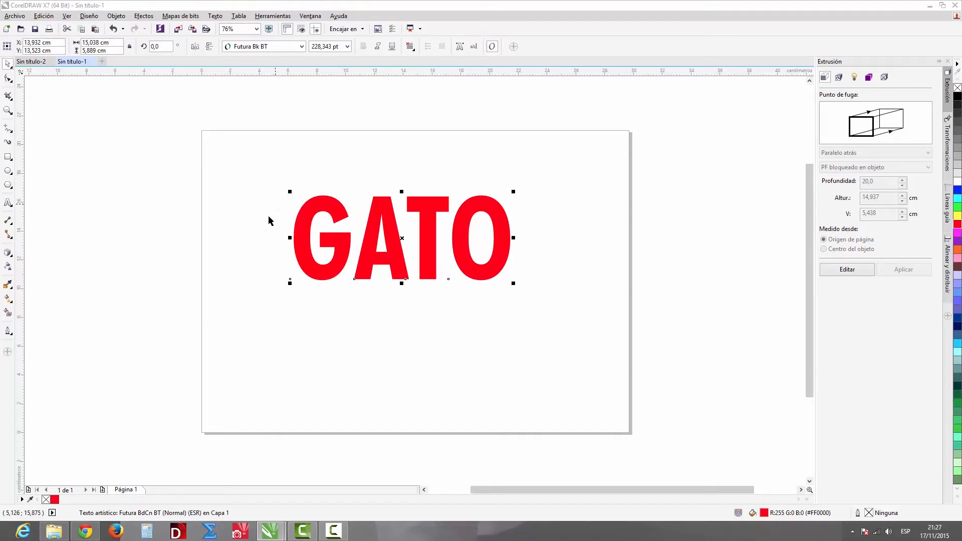
Step: Open the outline pen settings for the GATO text, keep the text in view, and set the outline width to 2.0 mm
left_click(8, 331)
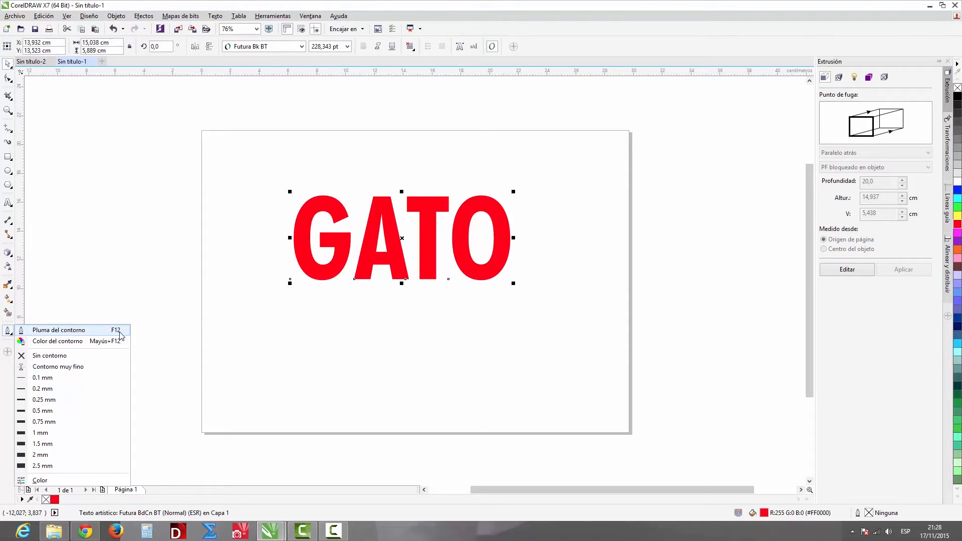
left_click(85, 331)
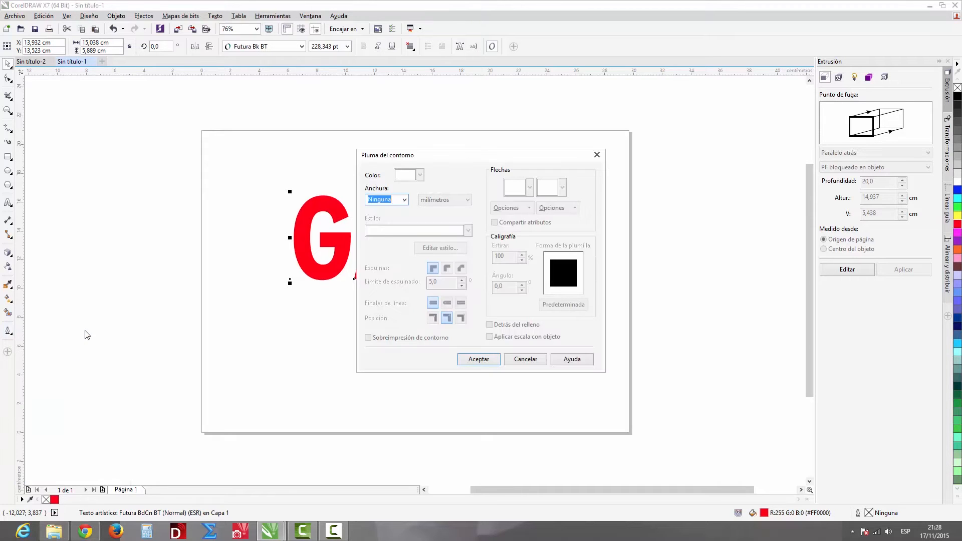
left_click_drag(505, 160, 693, 113)
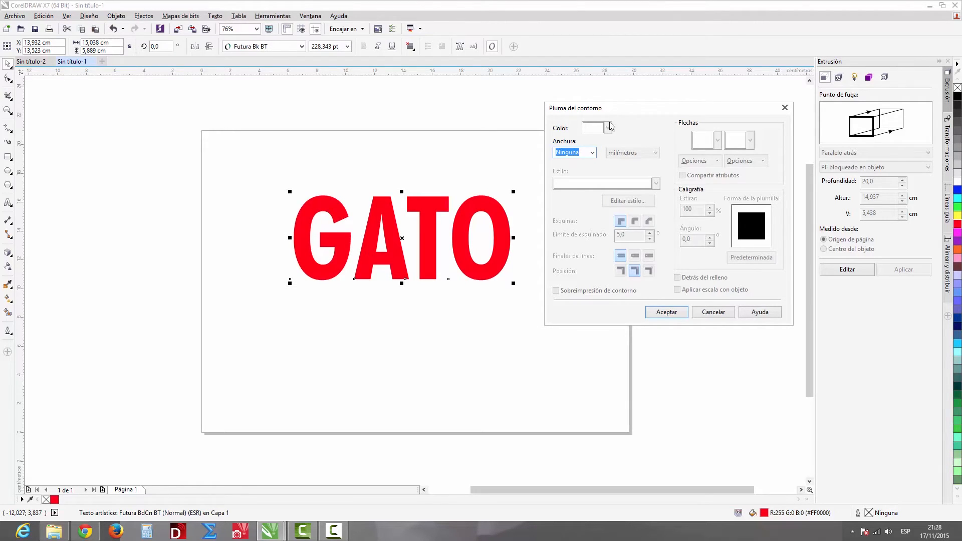
left_click(593, 152)
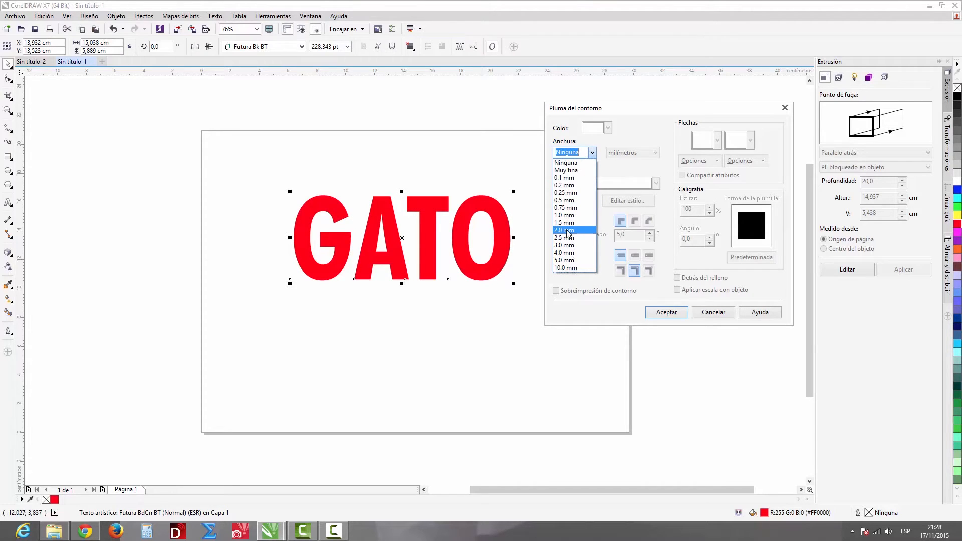
left_click(565, 230)
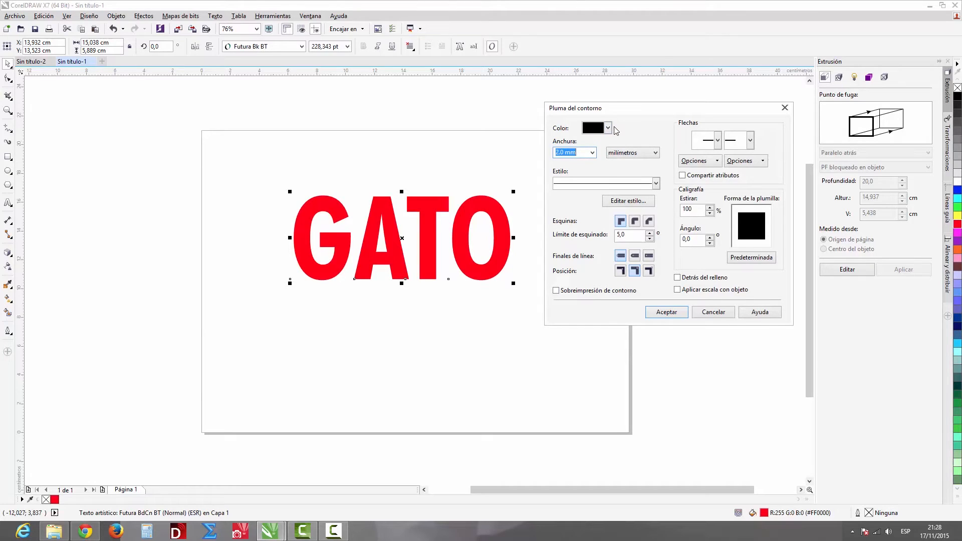
Step: Keep the outline color black and choose the solid continuous line as the outline style
left_click(607, 130)
left_click(607, 129)
left_click(656, 183)
mouse_move(658, 206)
left_mouse_down()
mouse_move(653, 274)
mouse_move(656, 205)
left_mouse_up()
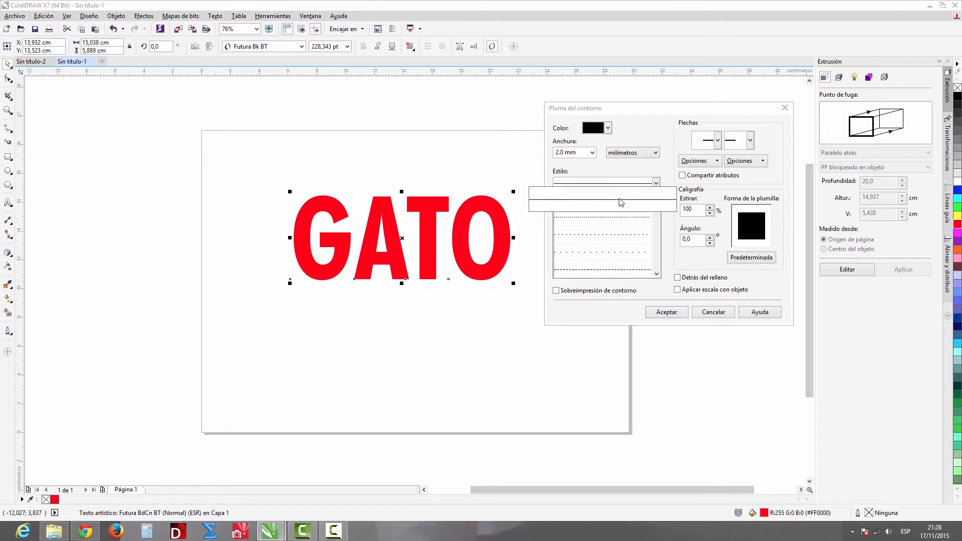
left_click(621, 202)
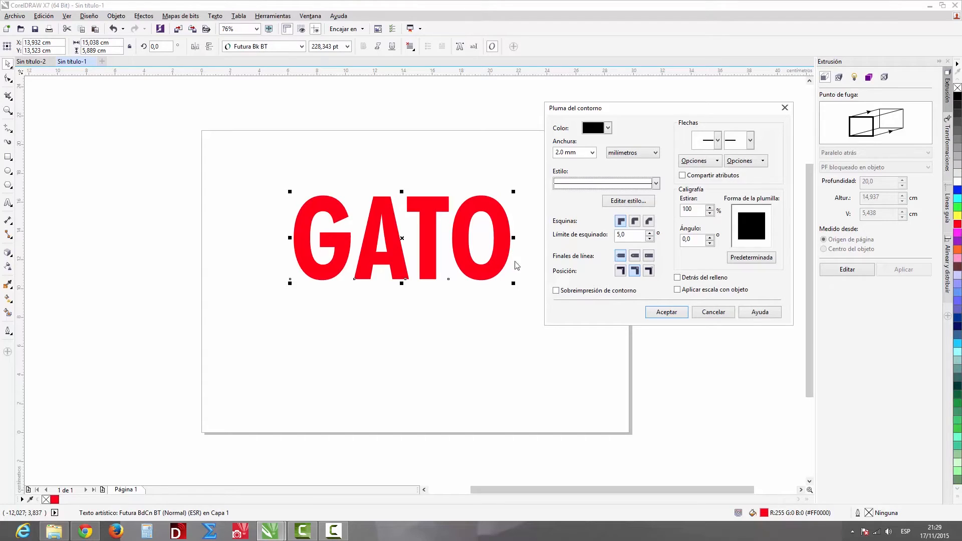
Step: Give the outline rounded corners and round line caps, and apply the outline settings to the text
left_click(634, 222)
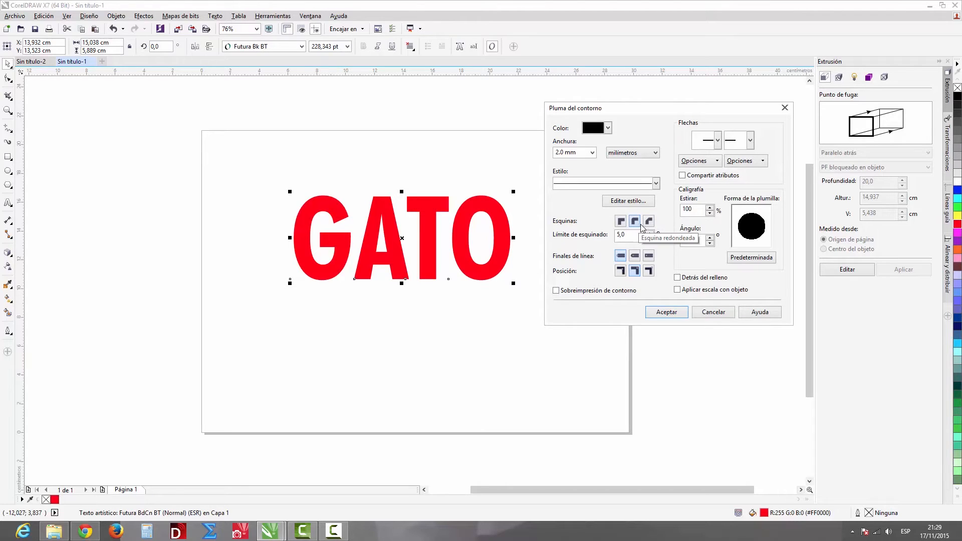
left_click(636, 257)
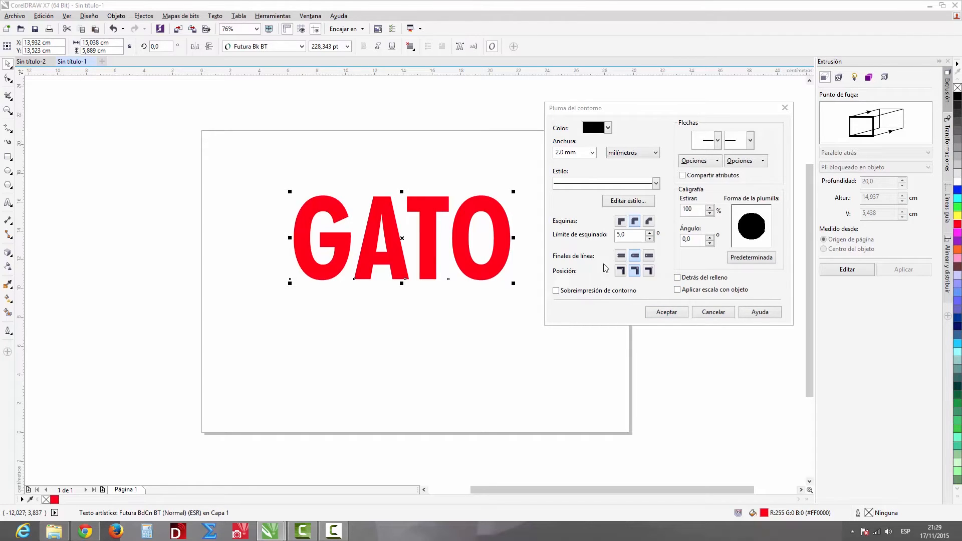
left_click(671, 314)
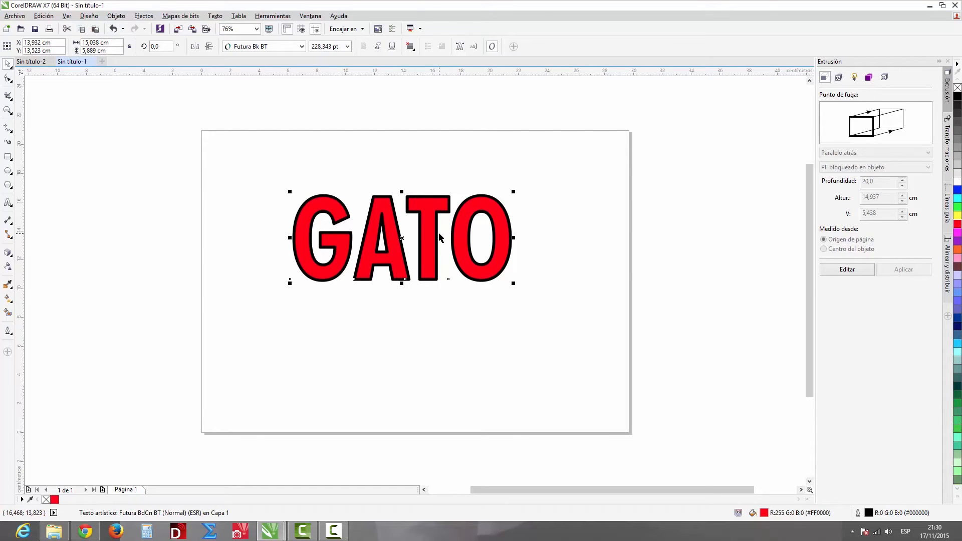
Step: Scale the outlined GATO text down to about 14.5 cm wide by 5.7 cm high and inspect its outline
scroll(438, 232, "down", 4)
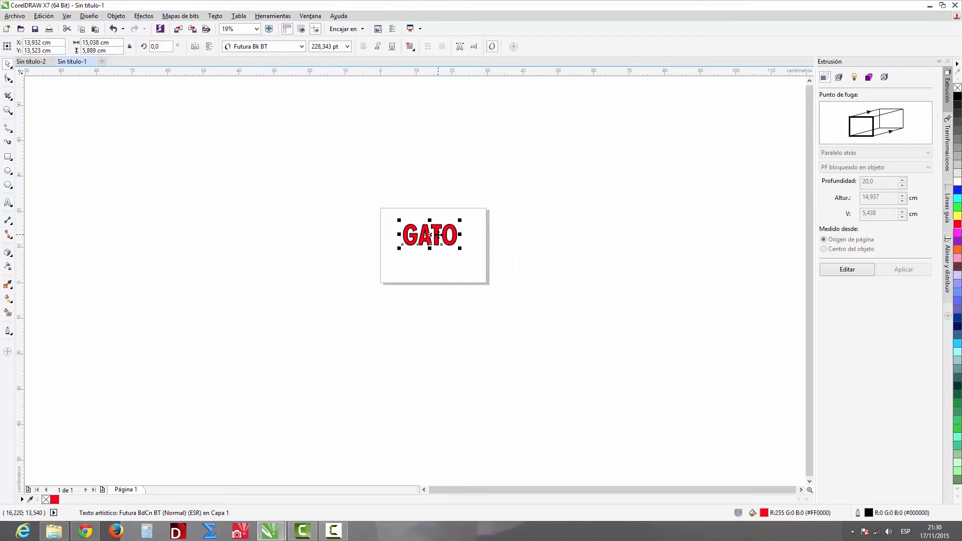
mouse_move(461, 249)
left_mouse_down()
mouse_move(732, 421)
mouse_move(449, 250)
left_mouse_up()
scroll(449, 251, "up", 6)
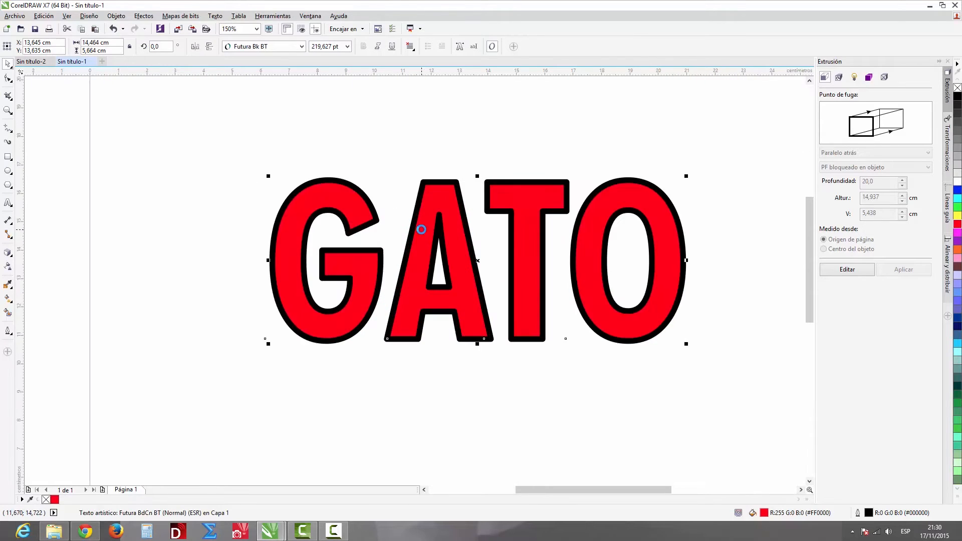
scroll(621, 247, "down", 6)
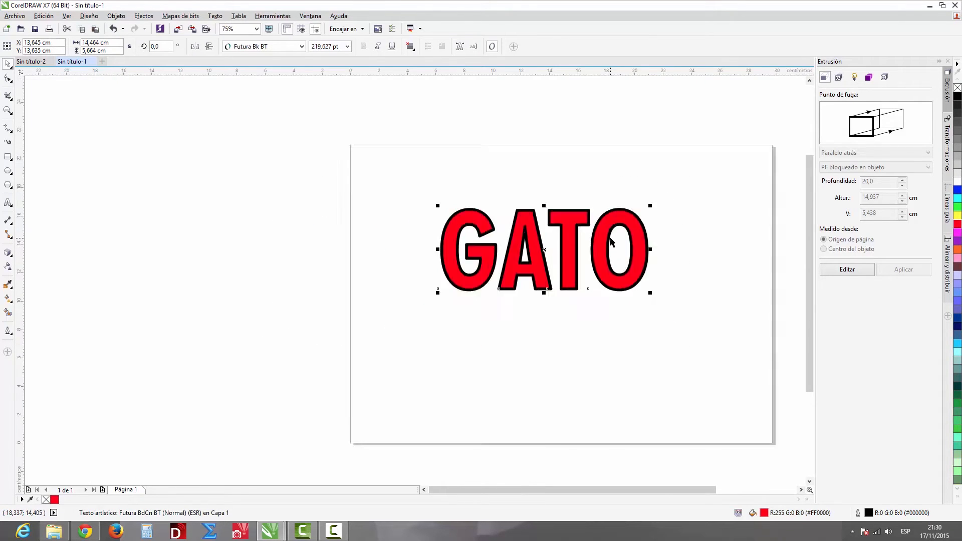
Step: Enlarge the GATO text to about 105.5 cm wide by 41.3 cm high and move it up over the page
left_click_drag(621, 252, 749, 358)
left_click_drag(564, 315, 448, 379)
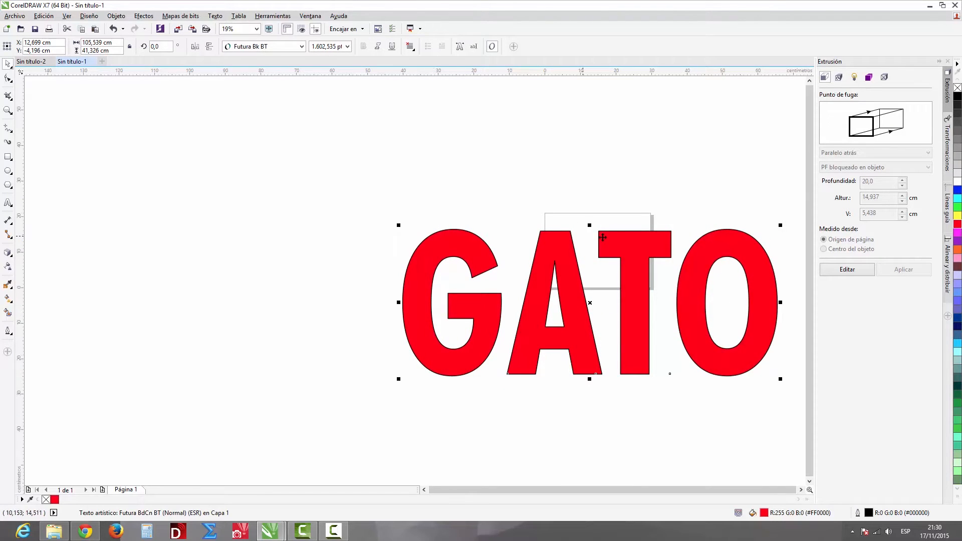
left_click_drag(607, 236, 559, 205)
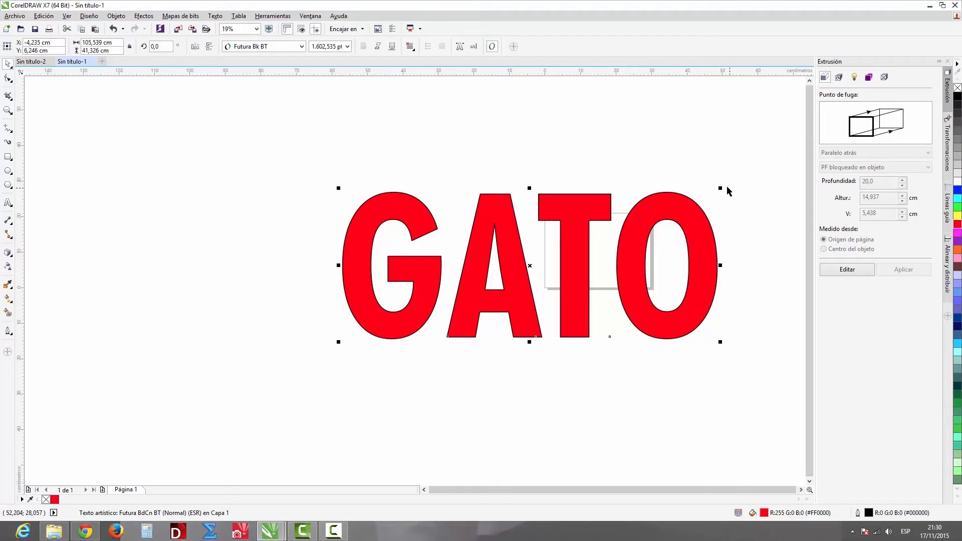
Step: Scale the GATO text down to about 11.9 cm wide by 4.7 cm high and place it mid-page
left_click_drag(722, 187, 496, 288)
left_click_drag(443, 303, 633, 253)
scroll(631, 254, "up", 3)
left_click_drag(757, 210, 545, 211)
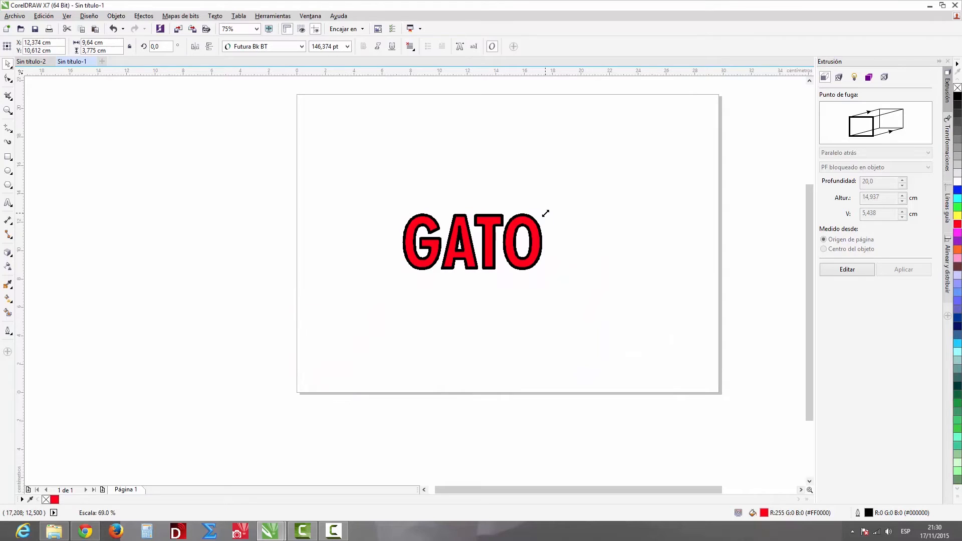
left_click_drag(546, 211, 577, 197)
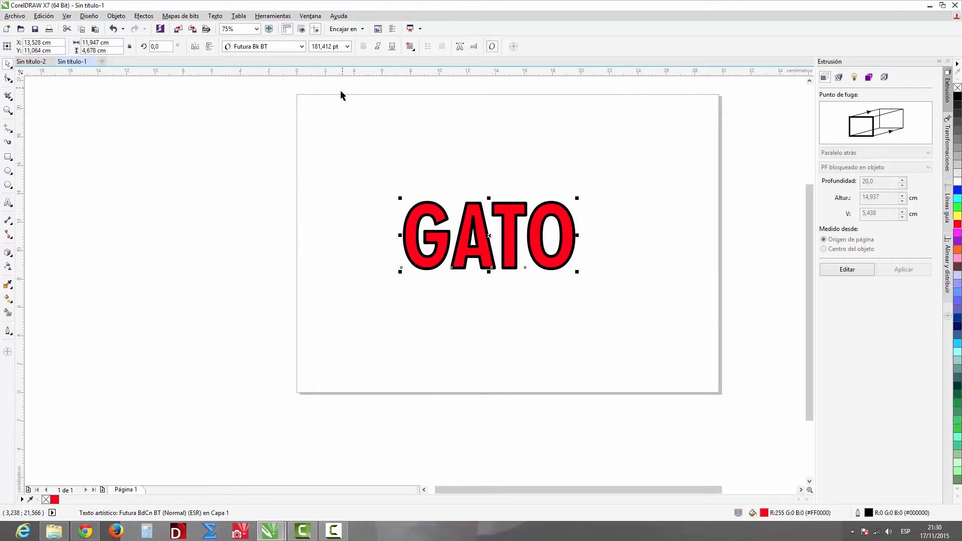
Step: Set the GATO text's outline width to 5.0 mm and apply it
left_click(9, 331)
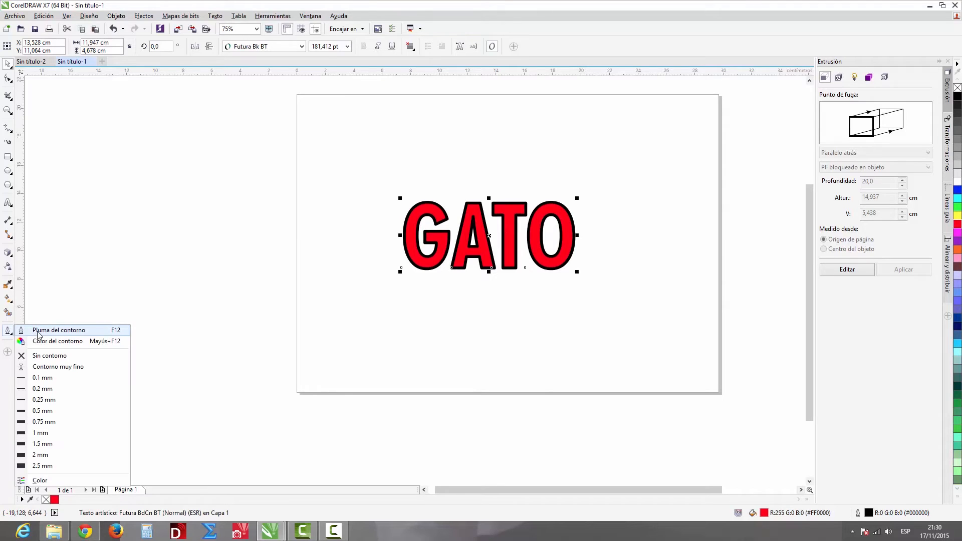
left_click(61, 331)
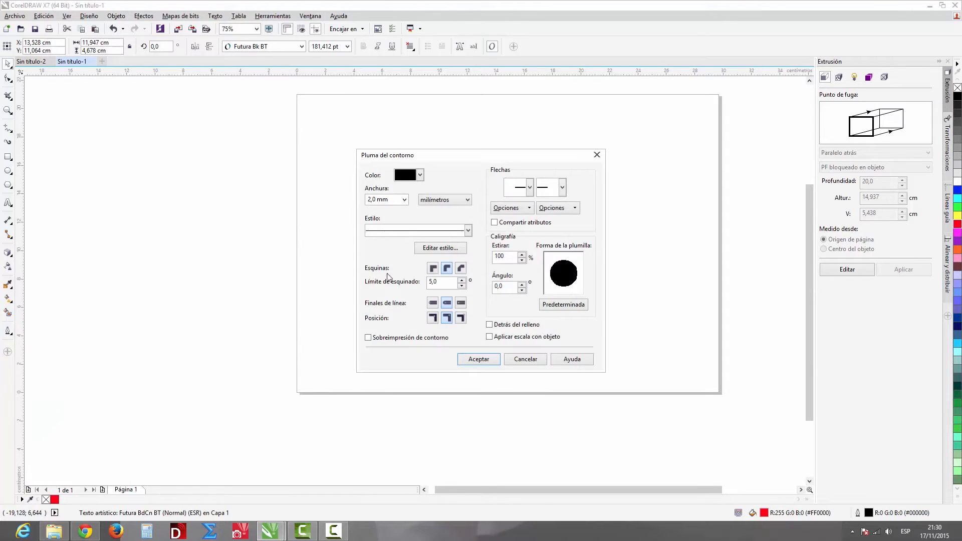
left_click_drag(466, 160, 192, 150)
left_click(131, 191)
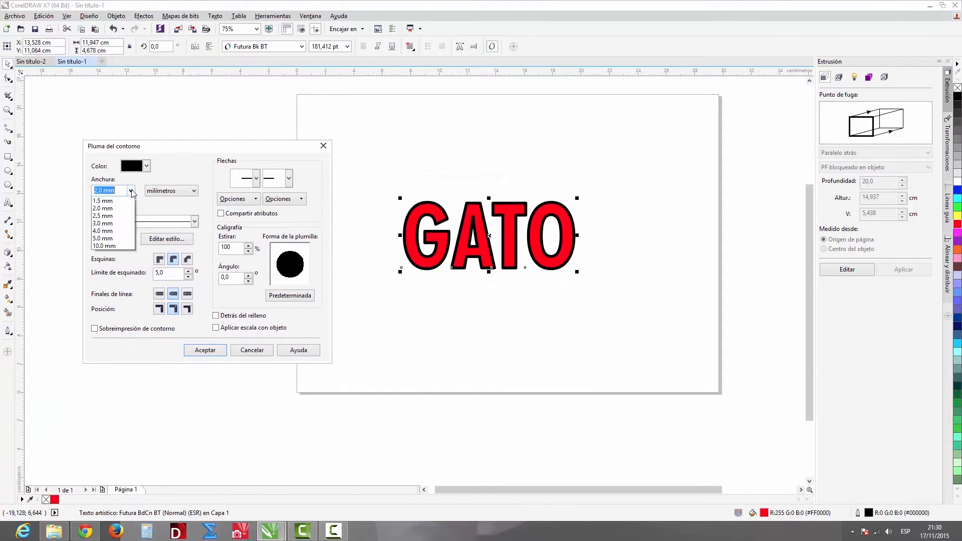
left_click(102, 299)
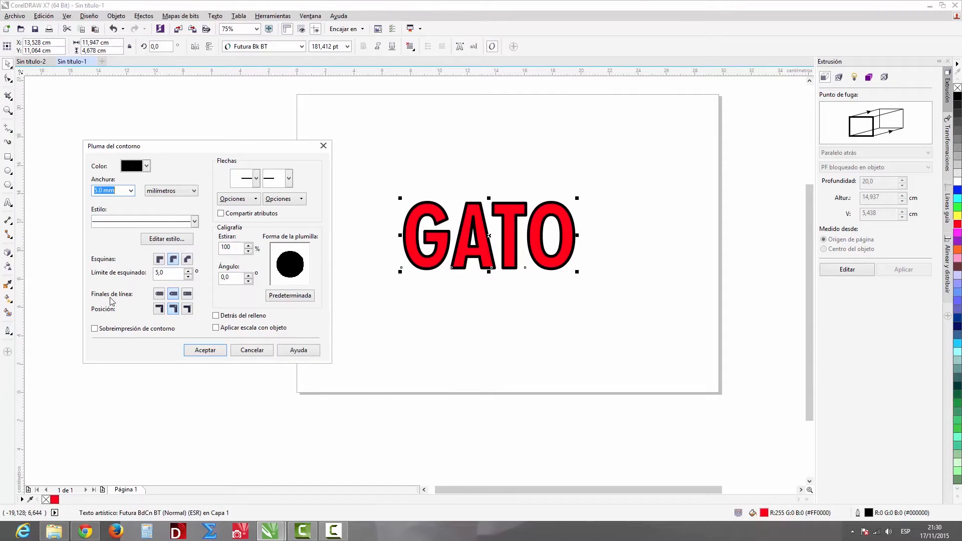
left_click(204, 351)
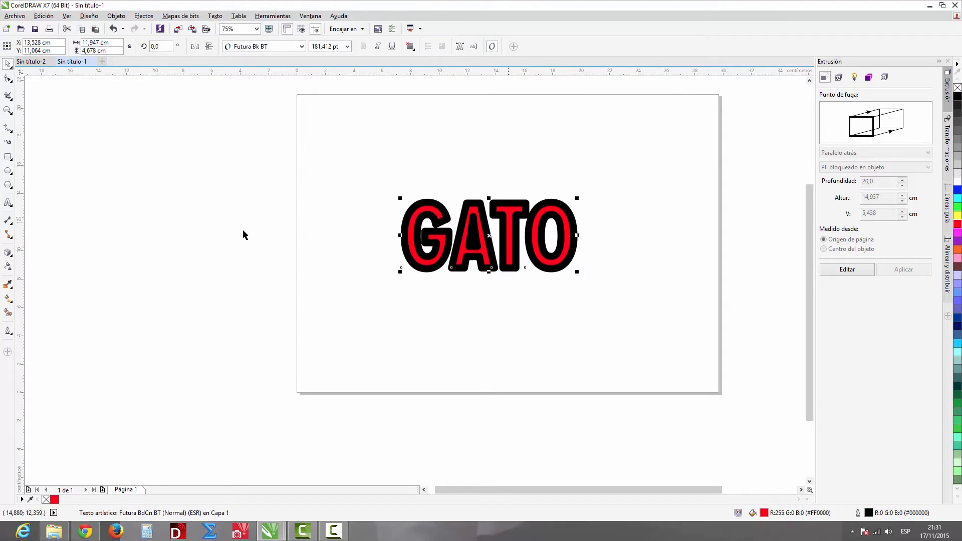
Step: Place the GATO text's outline behind its fill and make the outline scale with the object
left_click(8, 334)
left_click(86, 331)
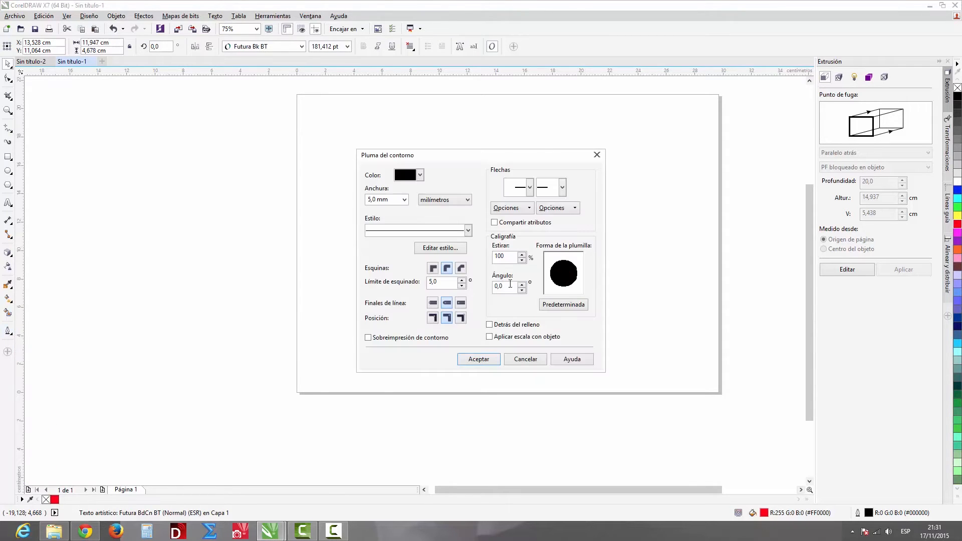
left_click_drag(536, 157, 243, 125)
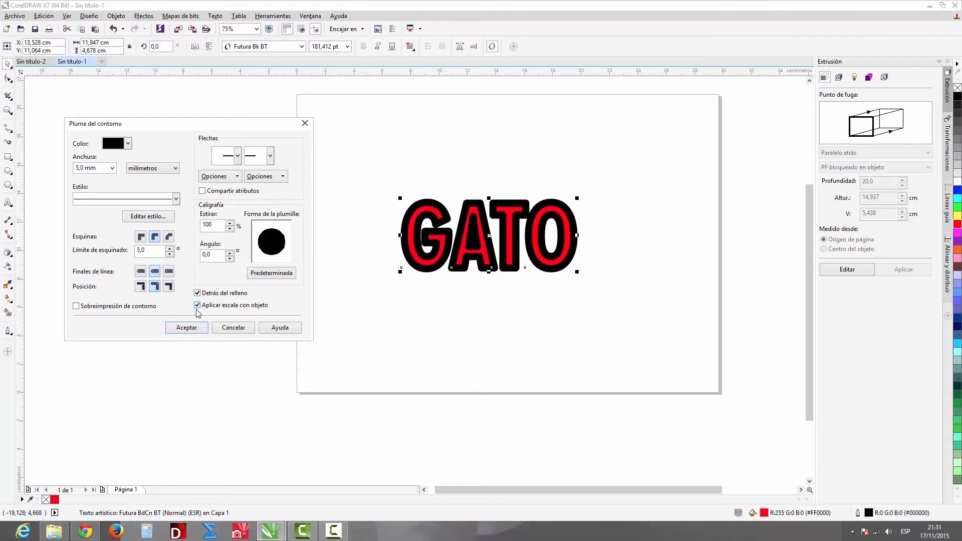
left_click(186, 327)
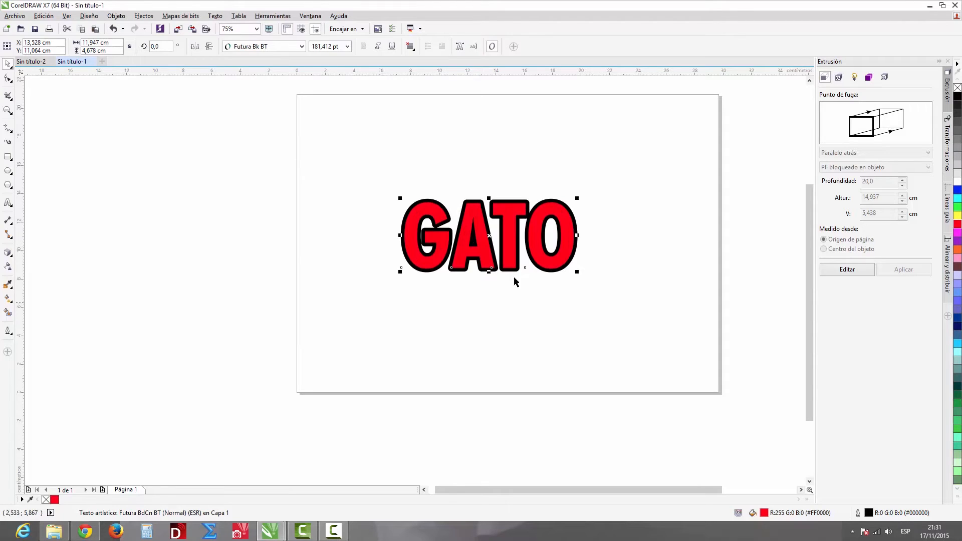
Step: Move the GATO text slightly down and enlarge it to about 37.5 cm wide by 14.7 cm high
left_click_drag(511, 221, 514, 236)
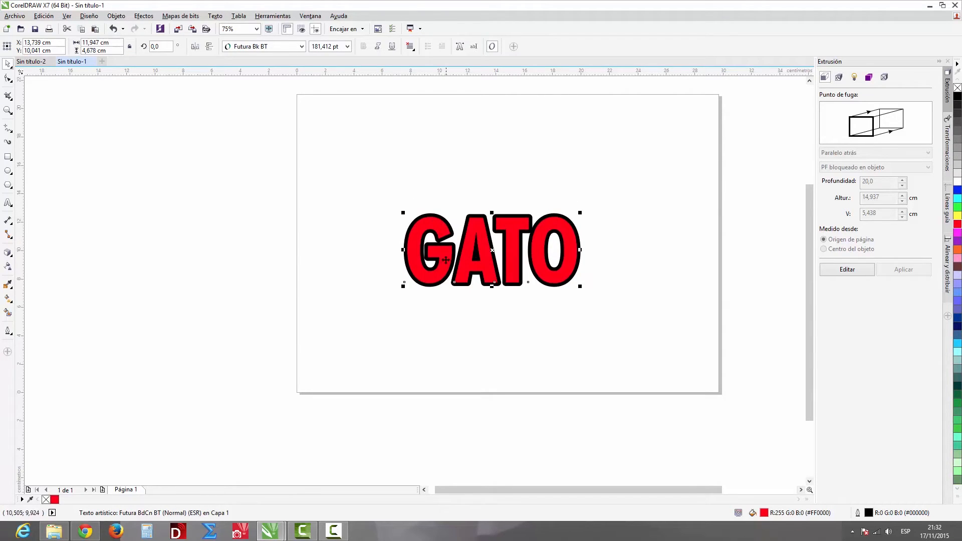
left_click_drag(580, 286, 747, 437)
left_click_drag(400, 353, 208, 446)
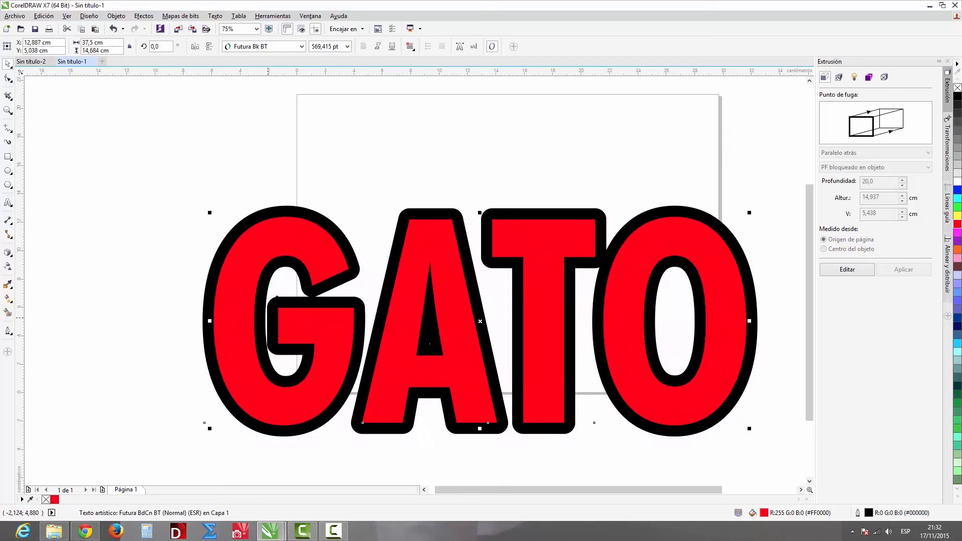
Step: Scale the GATO text down to about 16 cm wide by 6.3 cm high and position it in the upper half of the page
left_click_drag(749, 212, 560, 202)
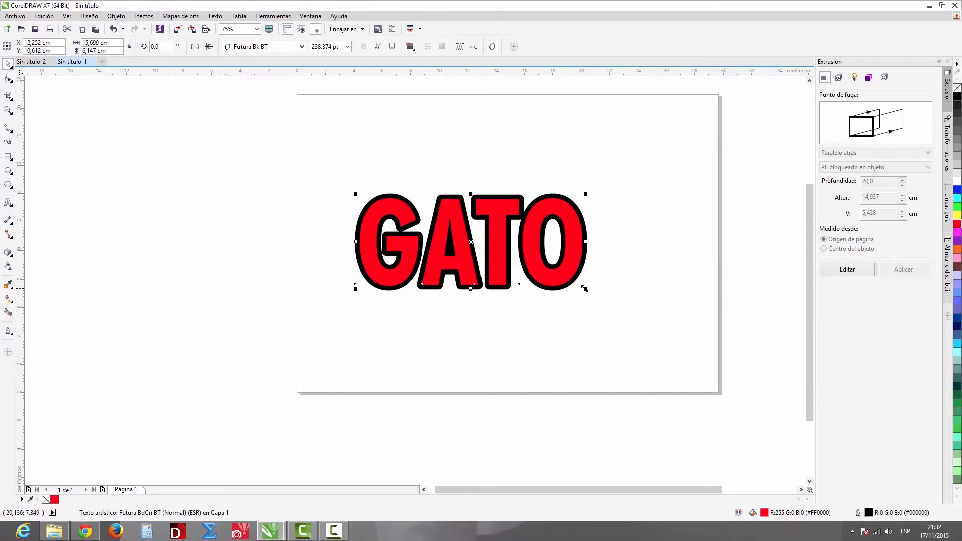
left_click_drag(585, 289, 625, 312)
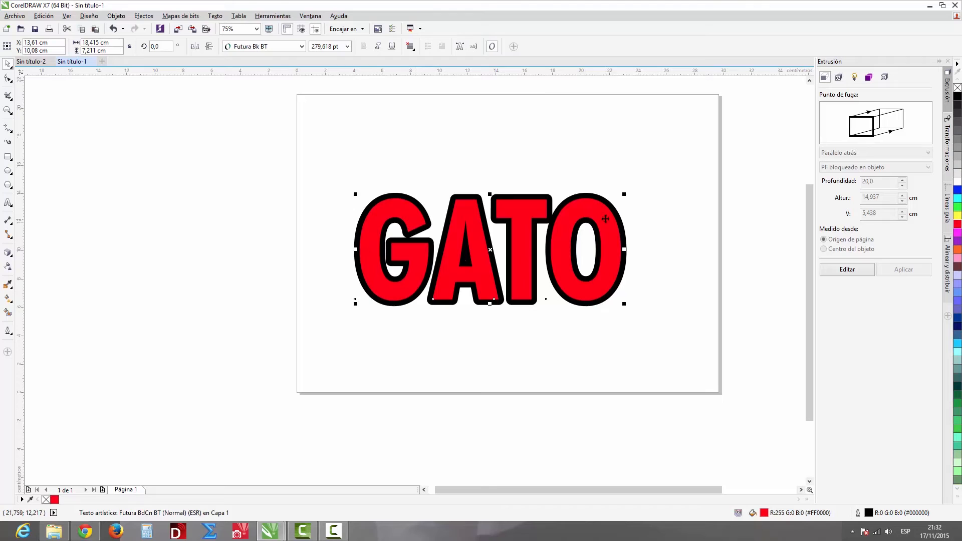
mouse_move(625, 193)
left_mouse_down()
mouse_move(500, 254)
mouse_move(623, 207)
left_mouse_up()
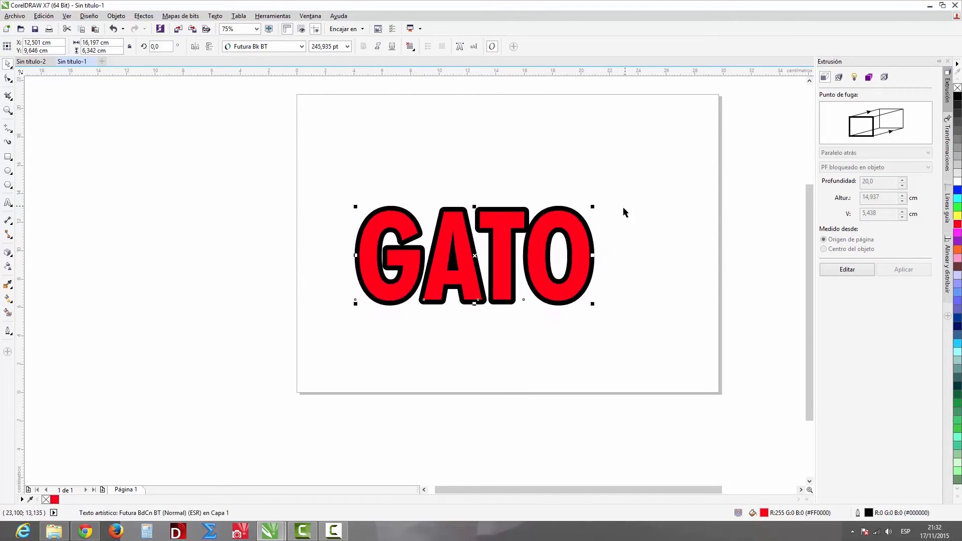
left_click_drag(573, 228, 569, 193)
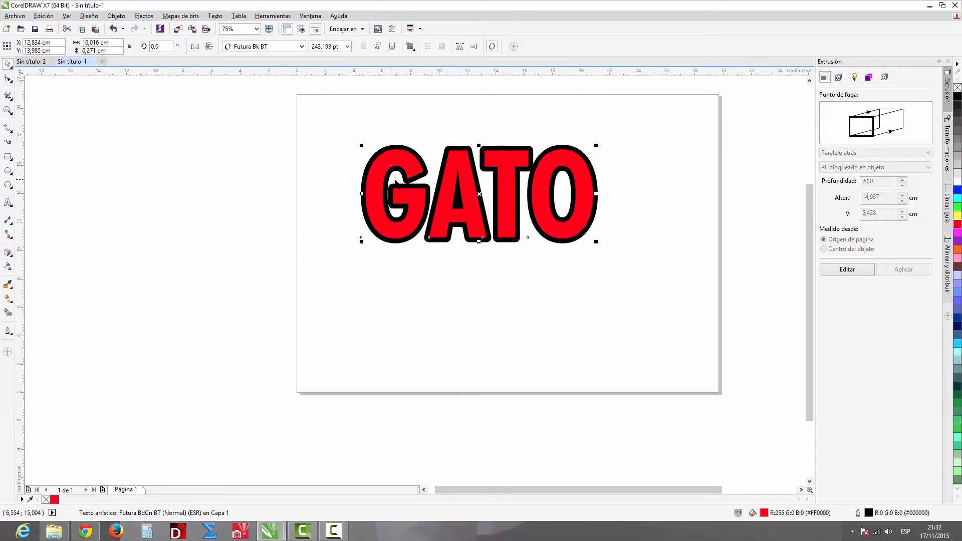
left_click_drag(419, 172, 431, 176)
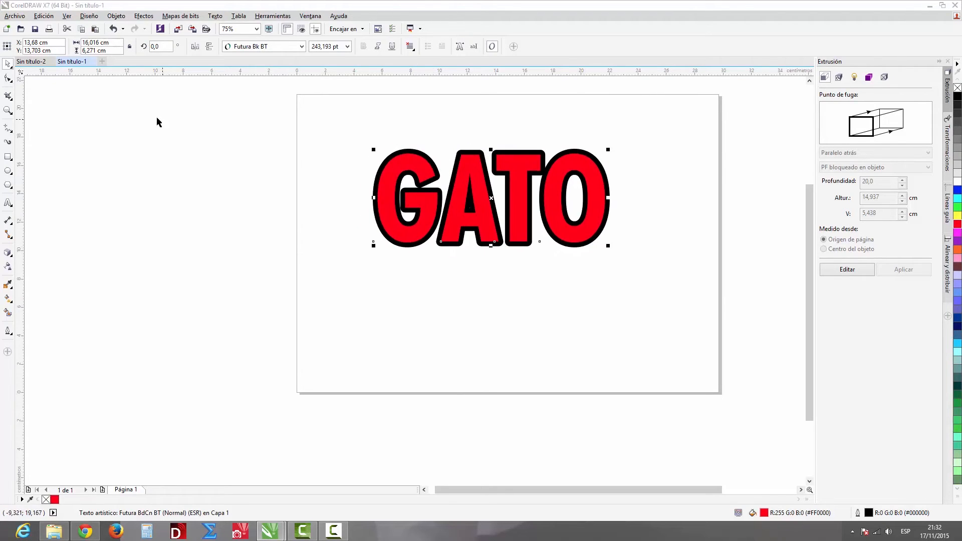
Step: Try wide and tight letter spacing on GATO with the Shape tool, ending with overlapping letters about 13.3 cm wide, and reposition the text
left_click(10, 79)
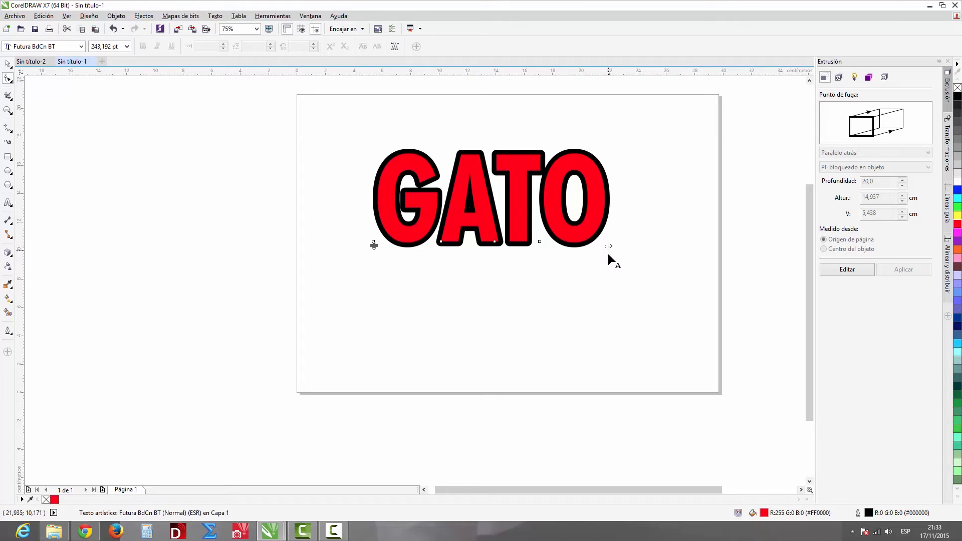
left_click_drag(608, 246, 682, 245)
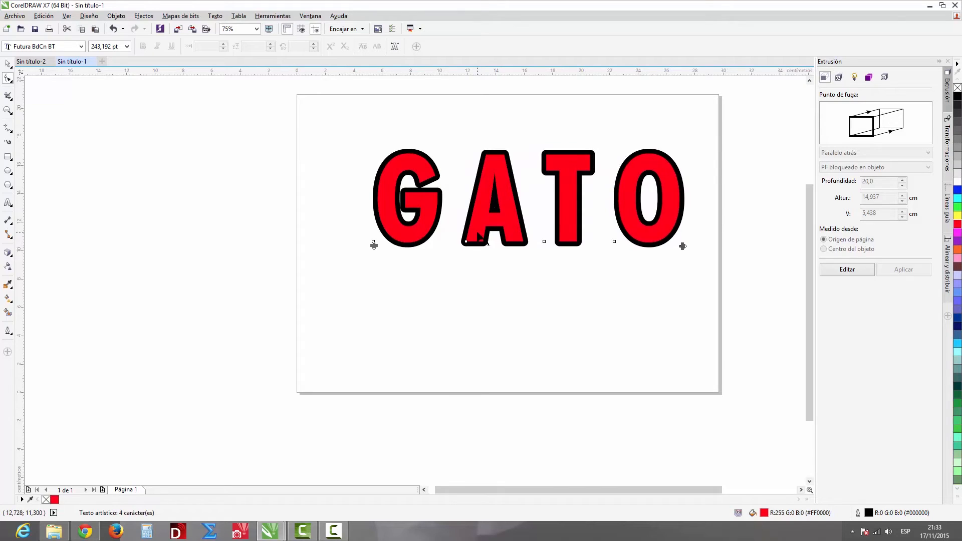
left_click_drag(683, 245, 569, 245)
left_click(8, 64)
left_click_drag(489, 189, 485, 211)
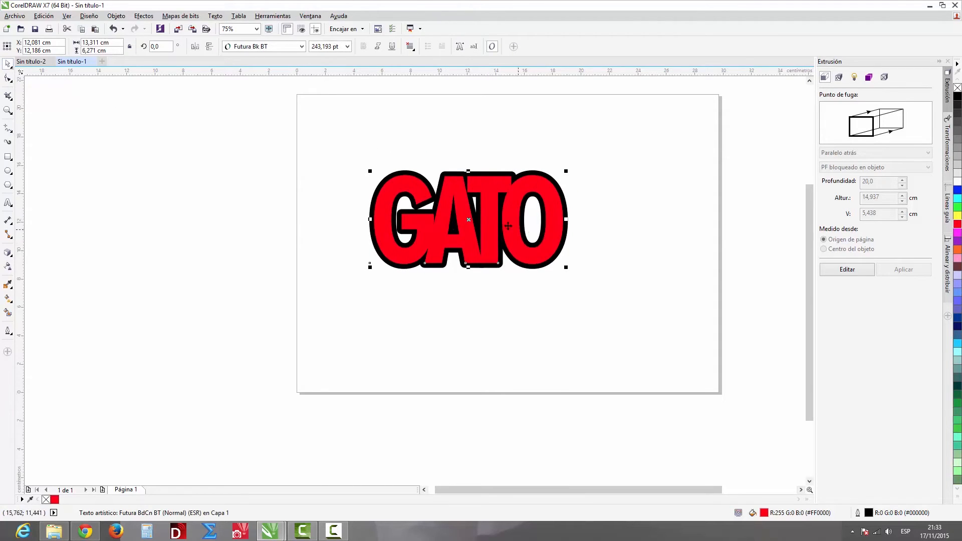
mouse_move(508, 219)
left_mouse_down()
mouse_move(540, 225)
mouse_move(514, 213)
left_mouse_up()
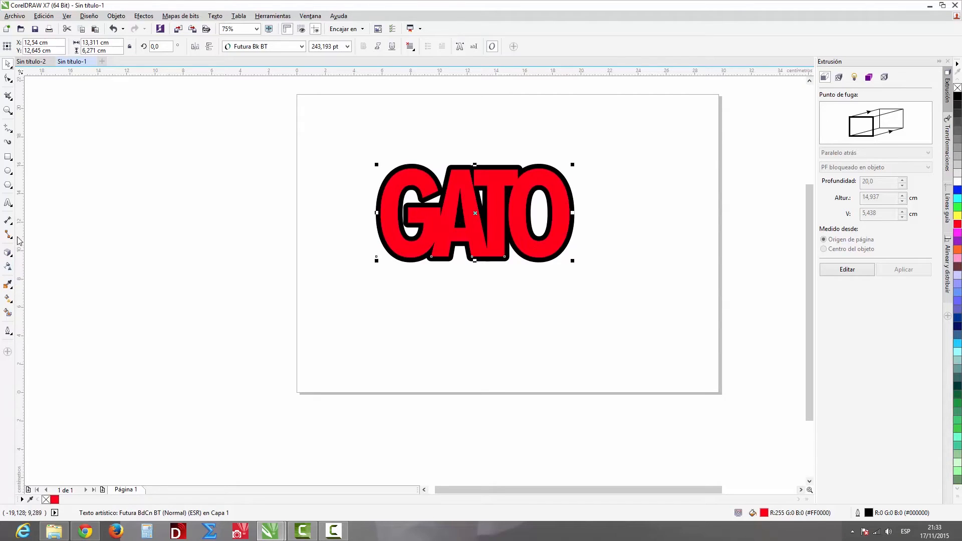
Step: Widen the GATO letter spacing with the Shape tool until the red letters stand separately side by side
left_click(8, 79)
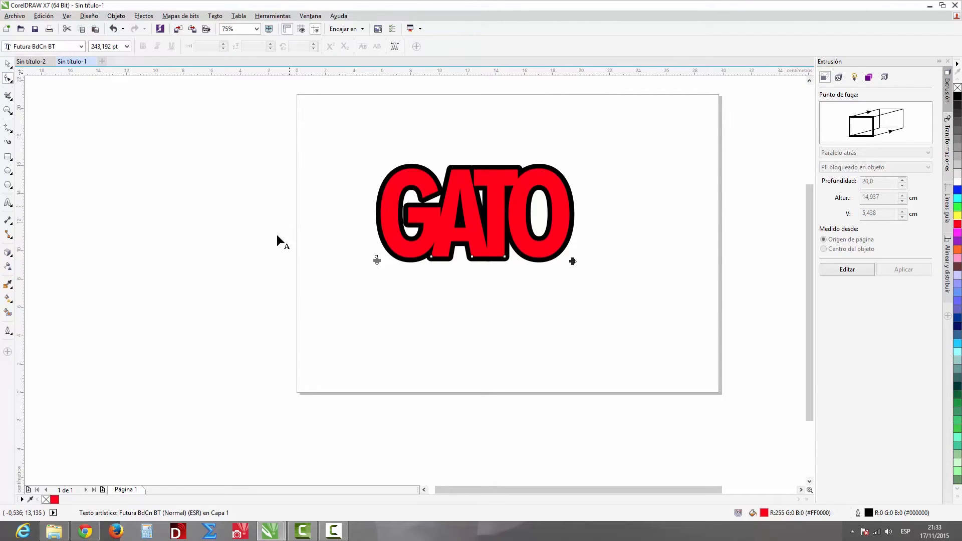
left_click_drag(572, 261, 615, 261)
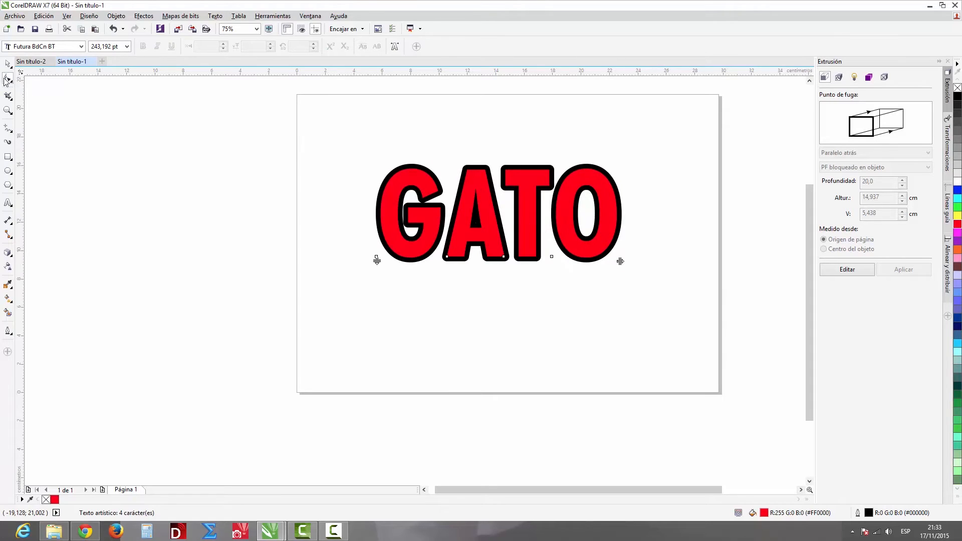
left_click(8, 64)
Step: Scale the GATO text down to about 11 cm wide by 4.1 cm high and place it near the page's upper-left corner
left_click_drag(610, 230, 432, 151)
left_click(509, 158)
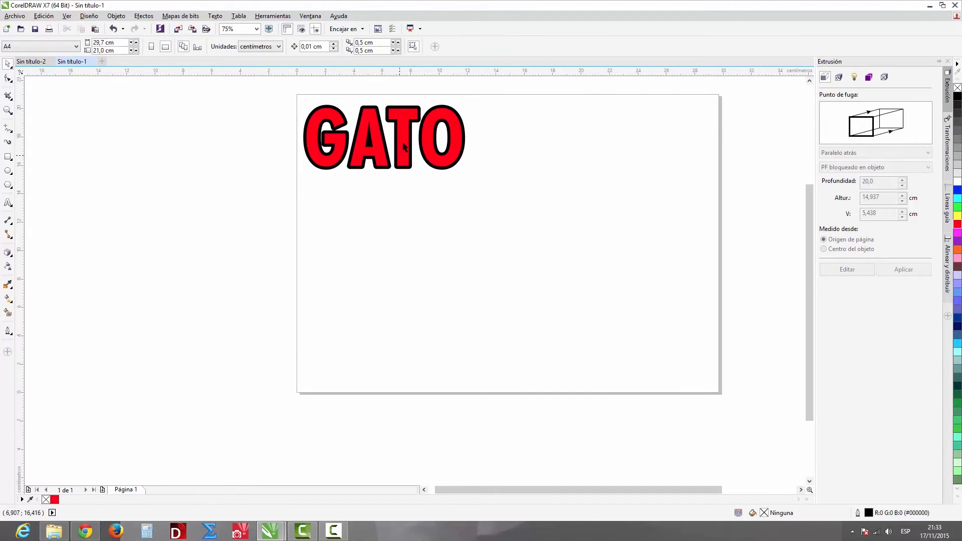
left_click_drag(381, 140, 397, 139)
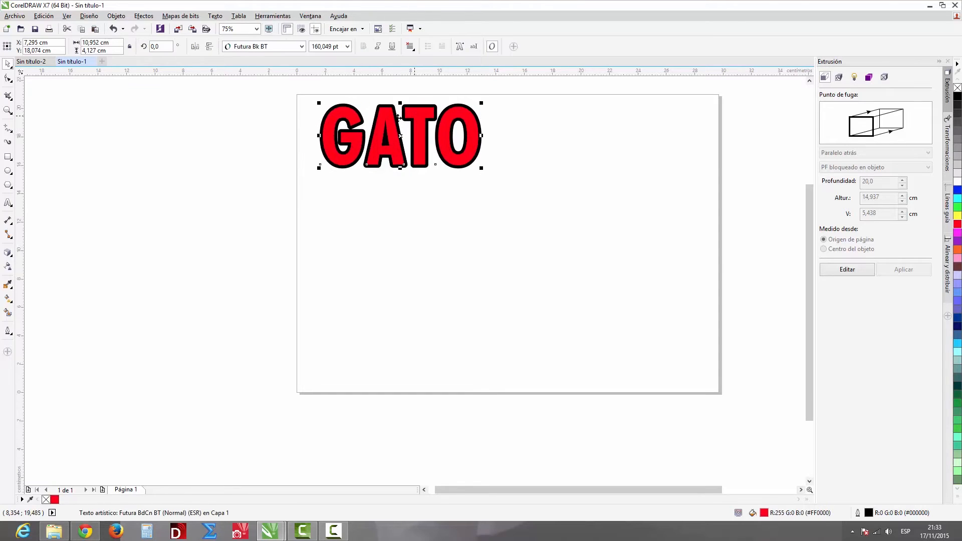
Step: Add the artistic text APRENDIENDO DE CERO below GATO and move it to about the middle of the page
left_click(8, 204)
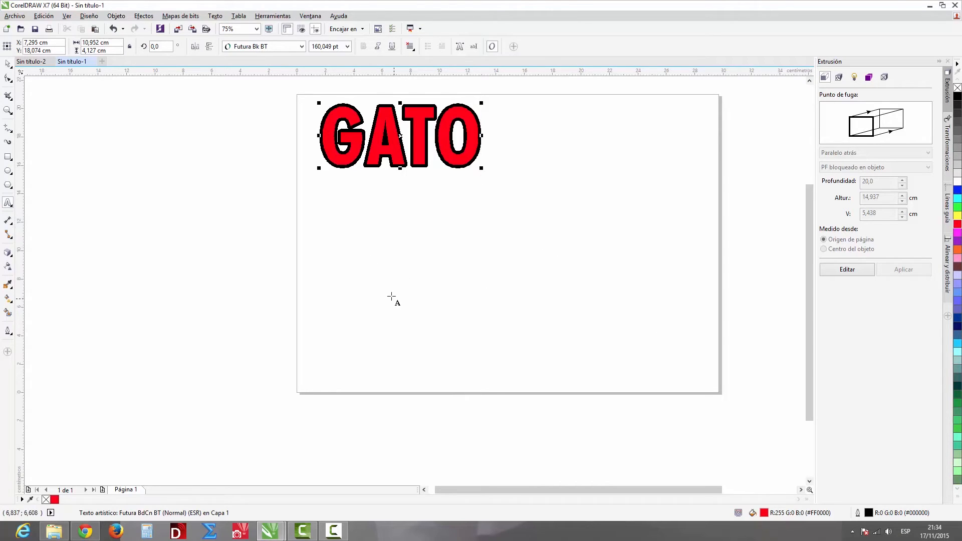
left_click(371, 293)
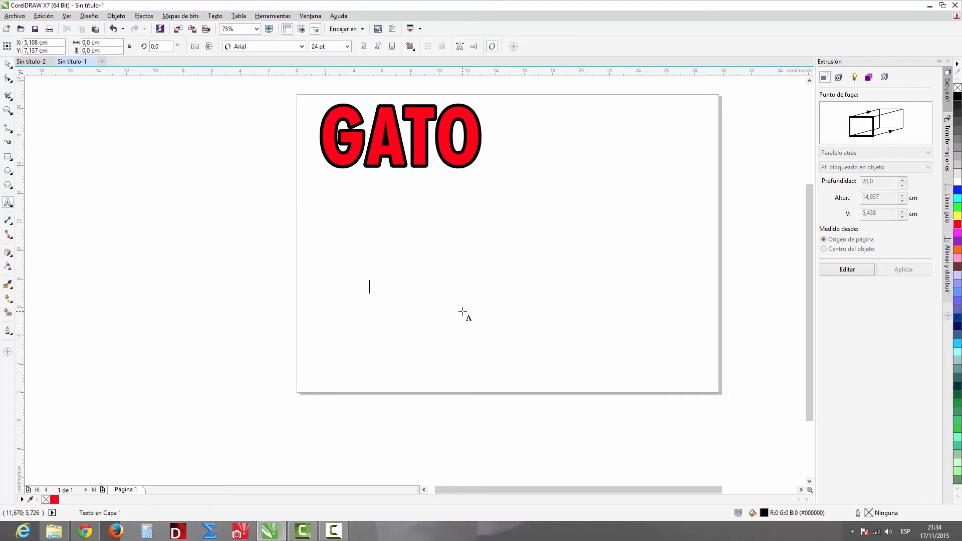
type("APRE")
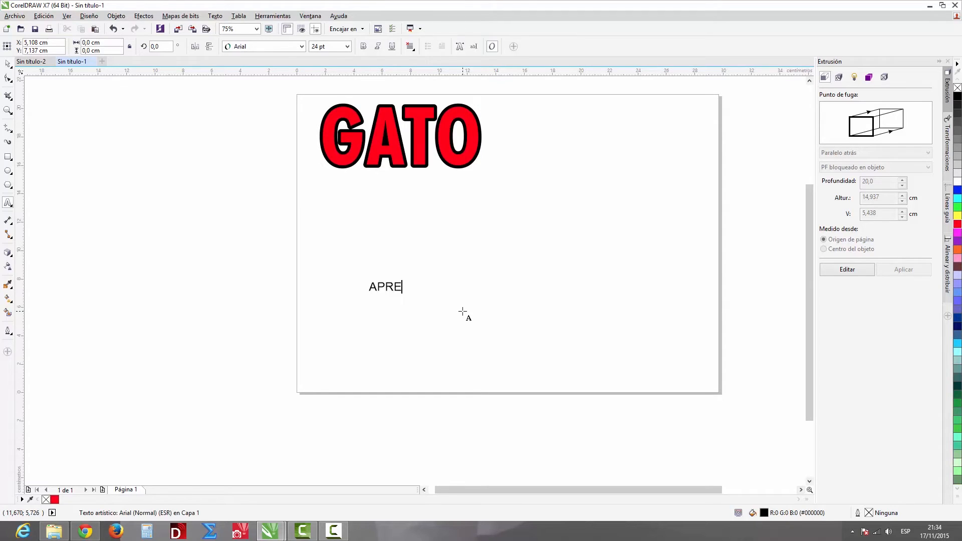
type("NDIENDO DE CERO")
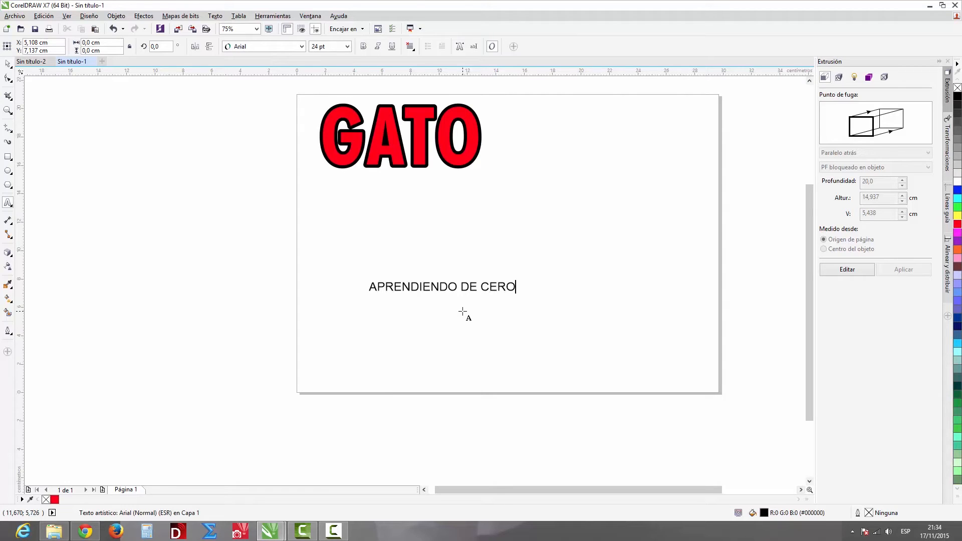
left_click(7, 63)
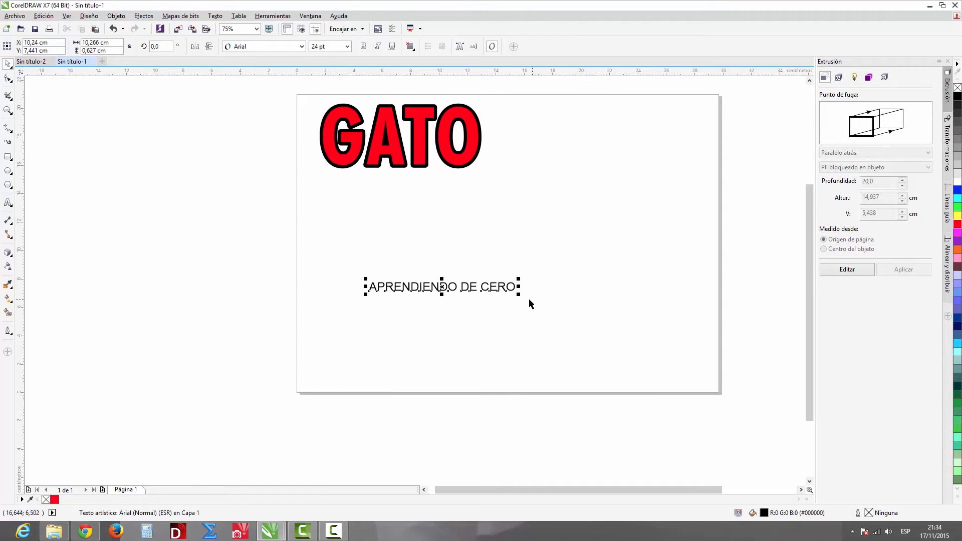
left_click_drag(483, 289, 538, 258)
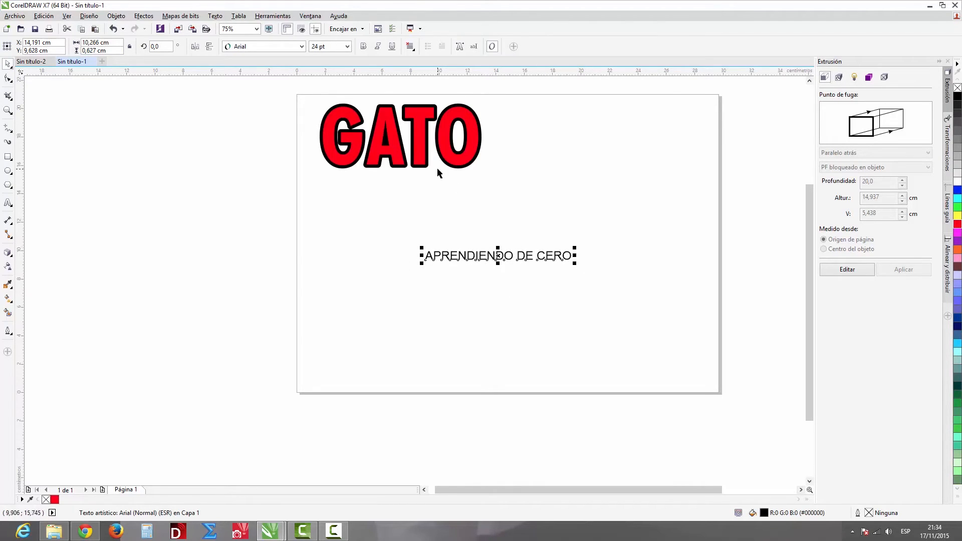
Step: Try bold on APRENDIENDO DE CERO, and set its font to MisterEarl BT
left_click(364, 47)
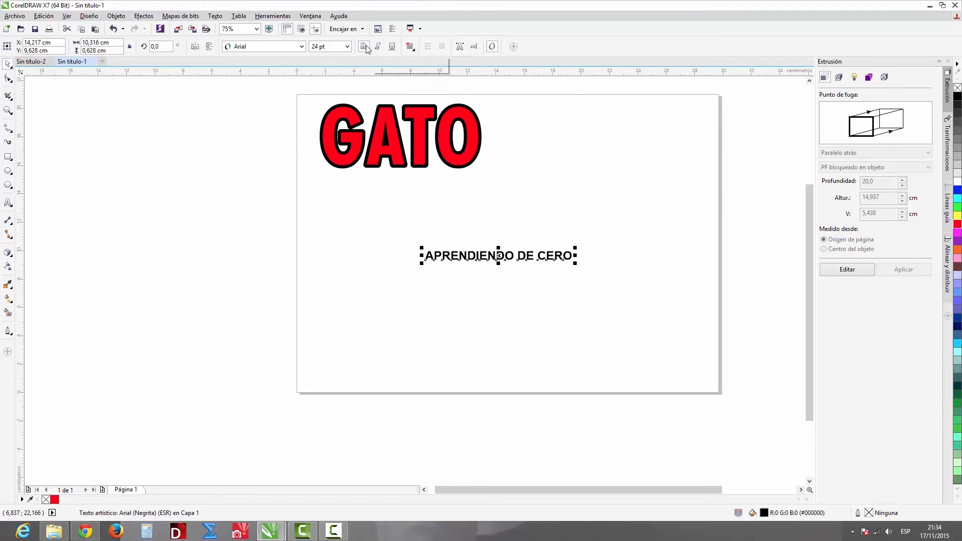
left_click(298, 47)
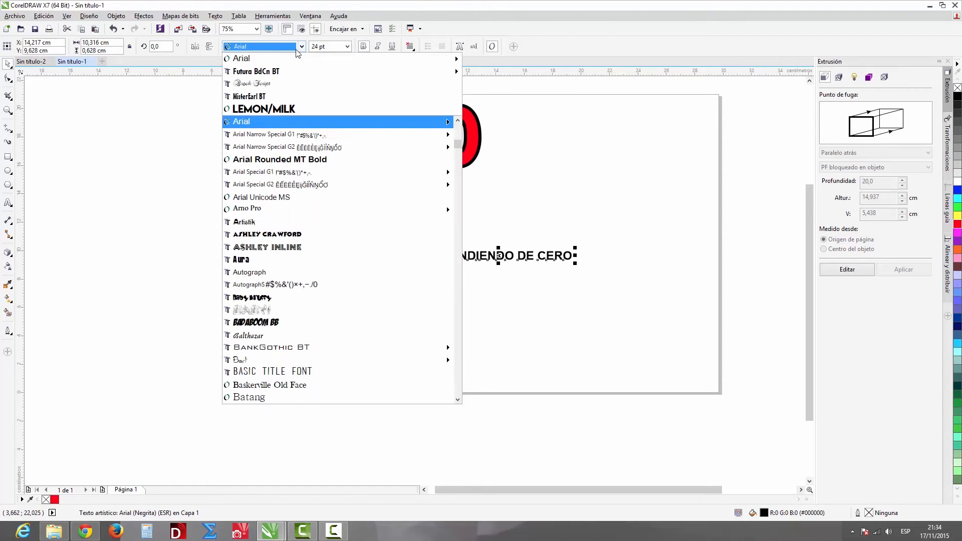
left_click(275, 95)
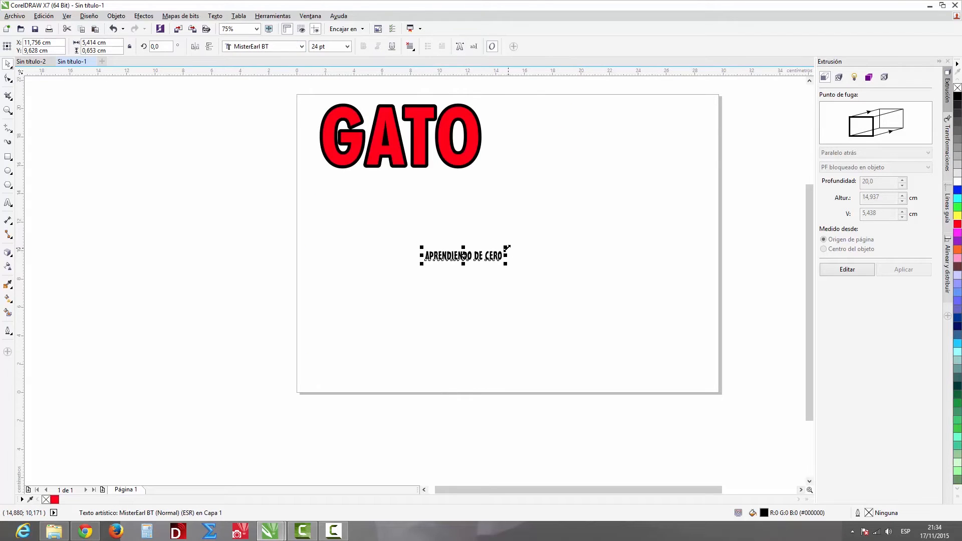
Step: Move GATO off the page to its left, and scale APRENDIENDO DE CERO to about 16.9 cm wide in the page's upper half
left_click_drag(521, 245, 662, 208)
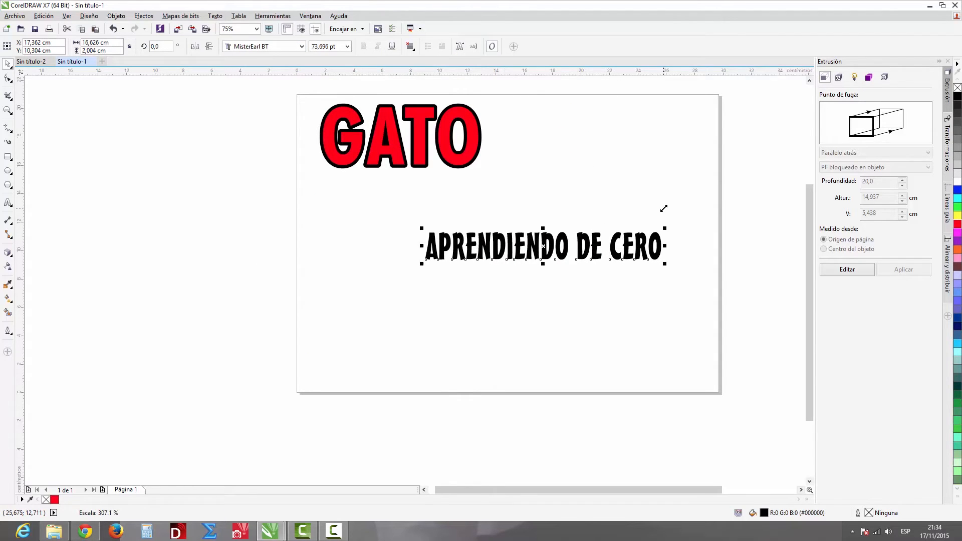
left_click_drag(422, 263, 386, 268)
left_click_drag(439, 137, 214, 180)
left_click_drag(521, 256, 517, 186)
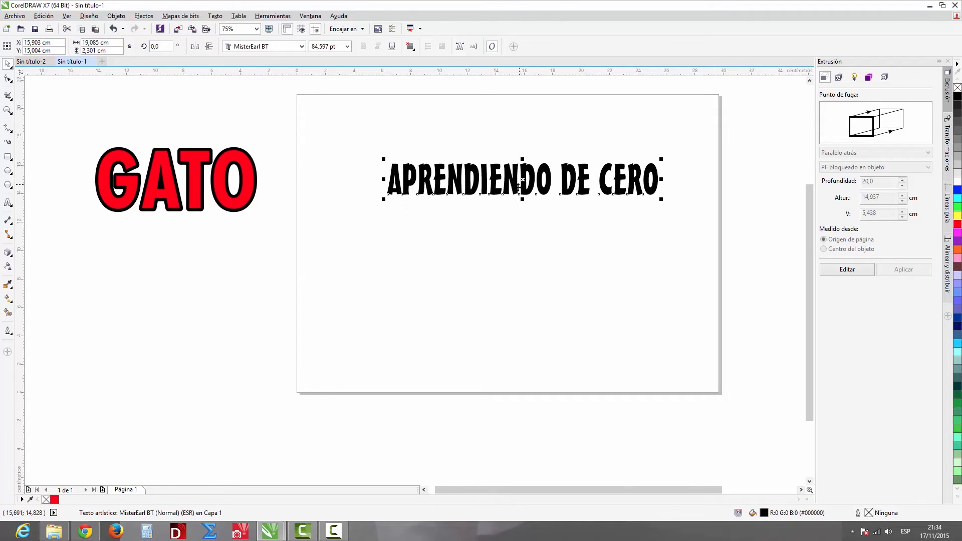
left_click_drag(661, 159, 649, 163)
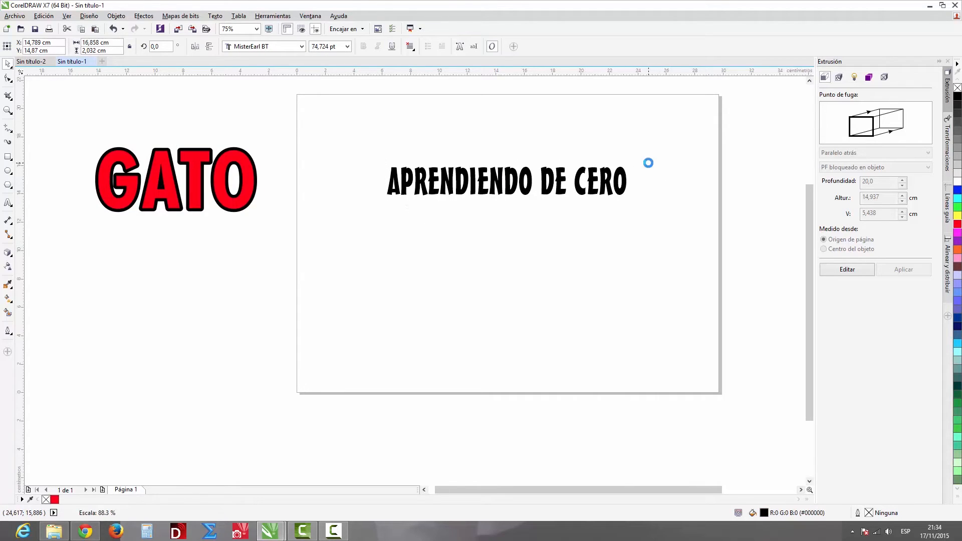
Step: Look over the character and paragraph settings in the text properties of APRENDIENDO DE CERO, and collapse them
left_click(221, 19)
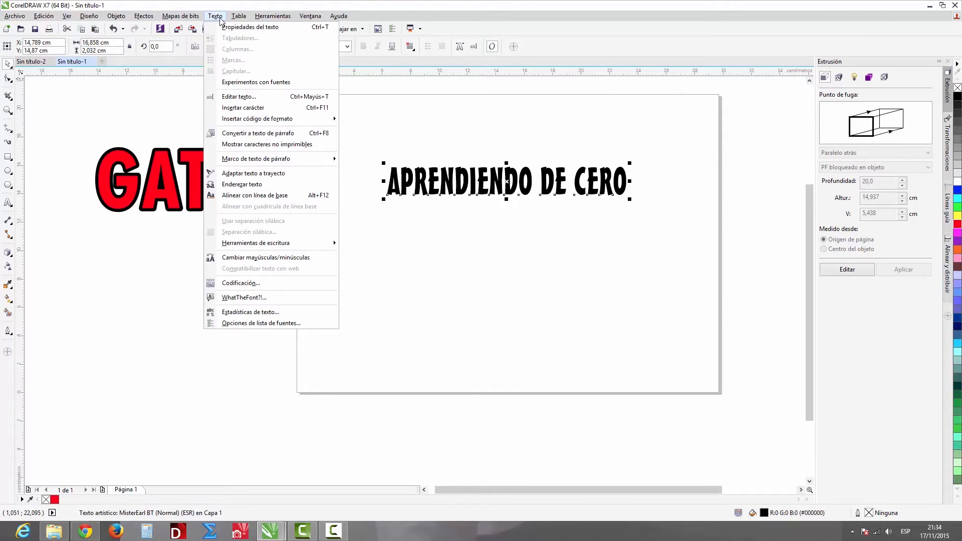
left_click(259, 30)
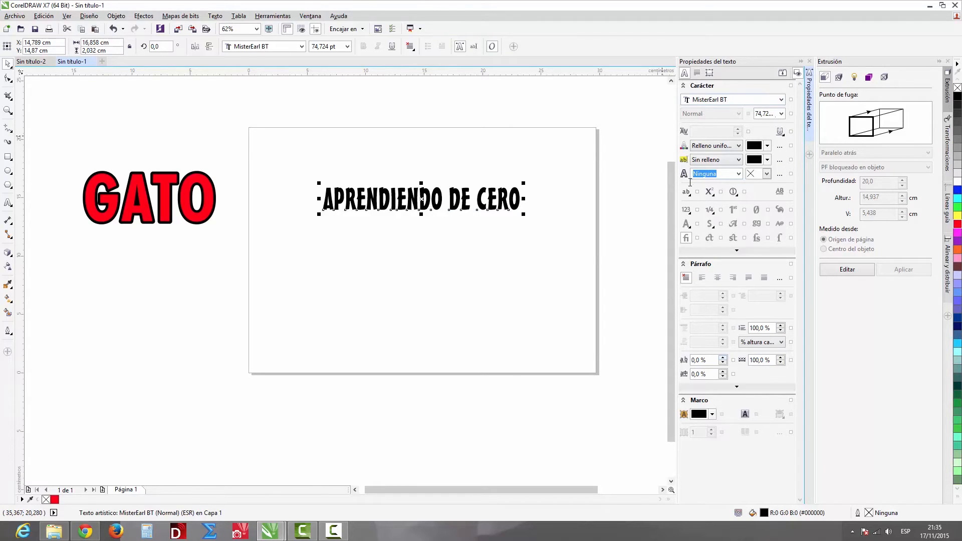
left_click(801, 61)
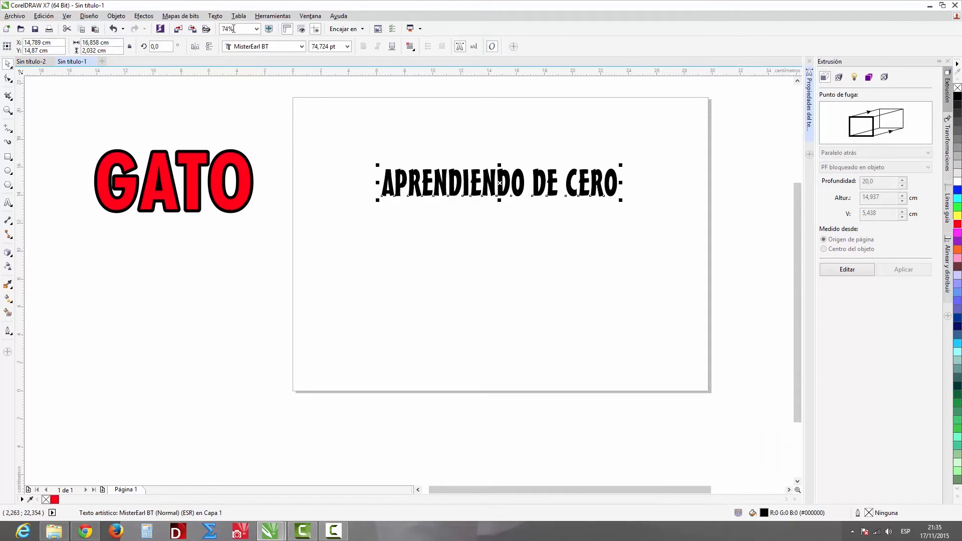
Step: Change the case of the selected text APRENDIENDO DE CERO to lowercase (minúsculas)
left_click(215, 17)
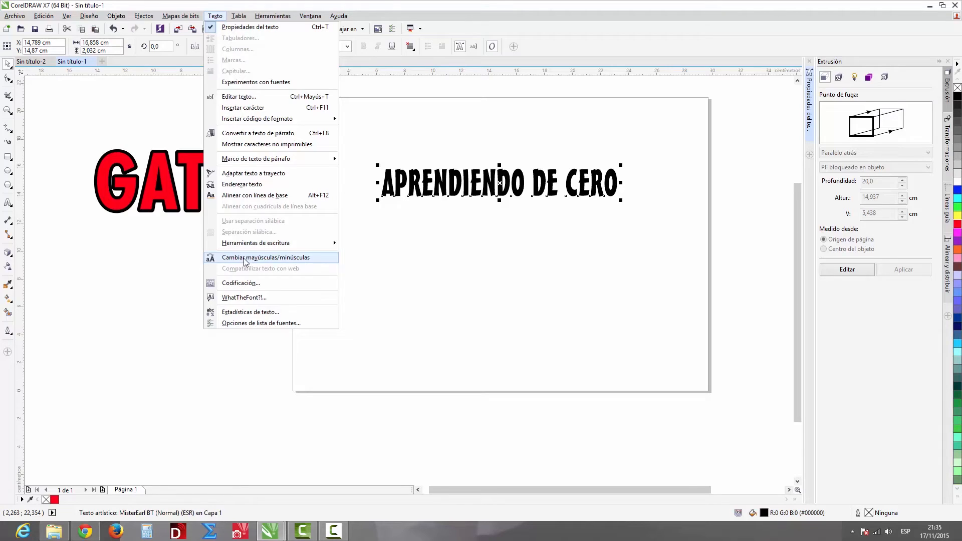
key("Escape")
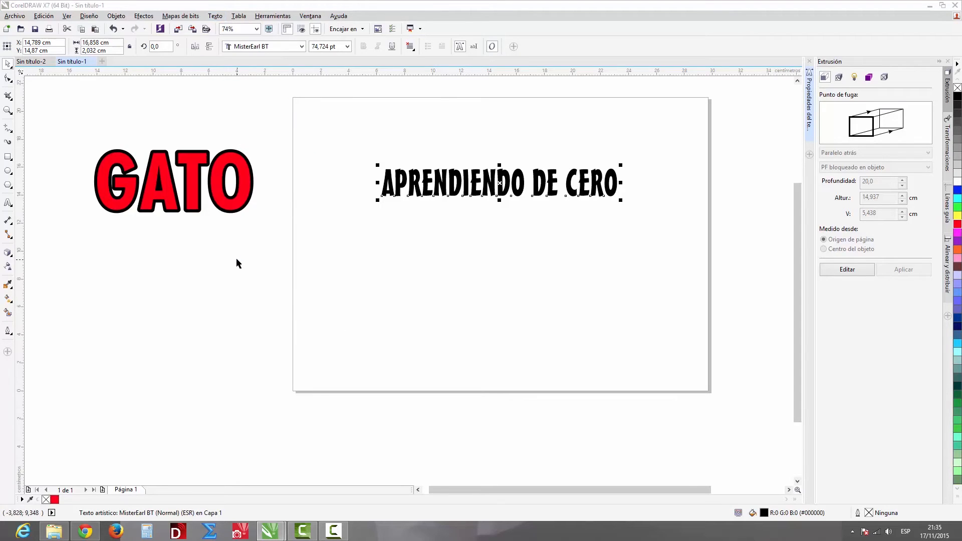
left_click(214, 16)
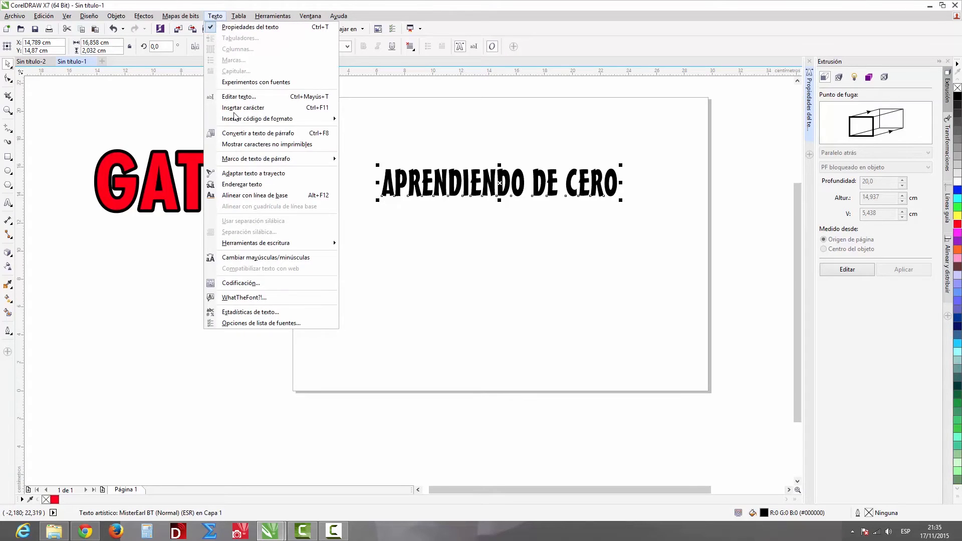
left_click(267, 259)
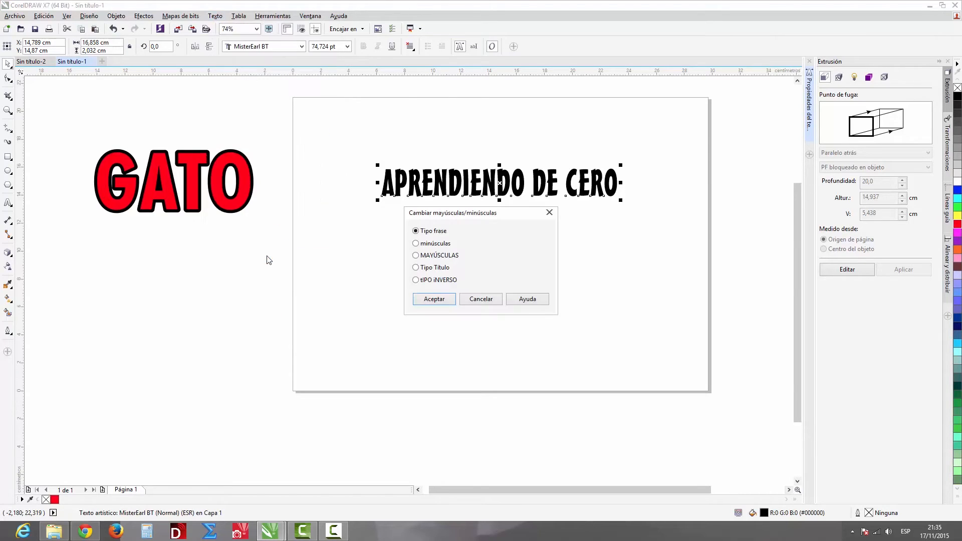
left_click_drag(516, 216, 371, 239)
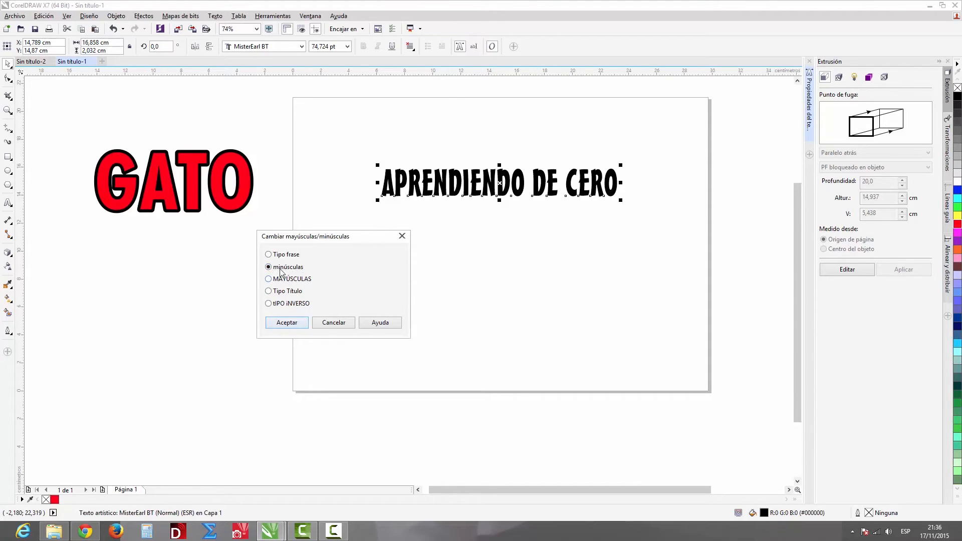
left_click(283, 323)
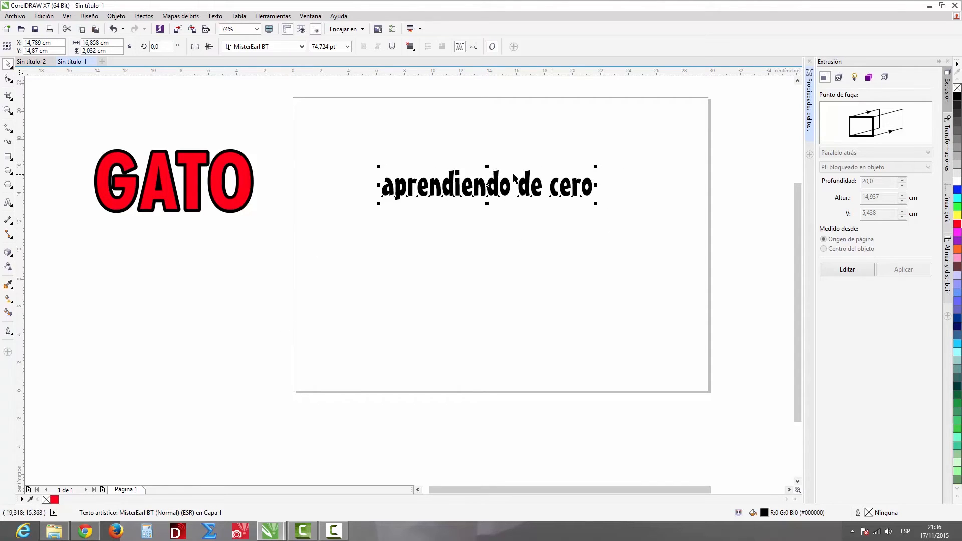
Step: Change the case of the lowercase text aprendiendo de cero to uppercase (MAYÚSCULAS)
left_click(214, 17)
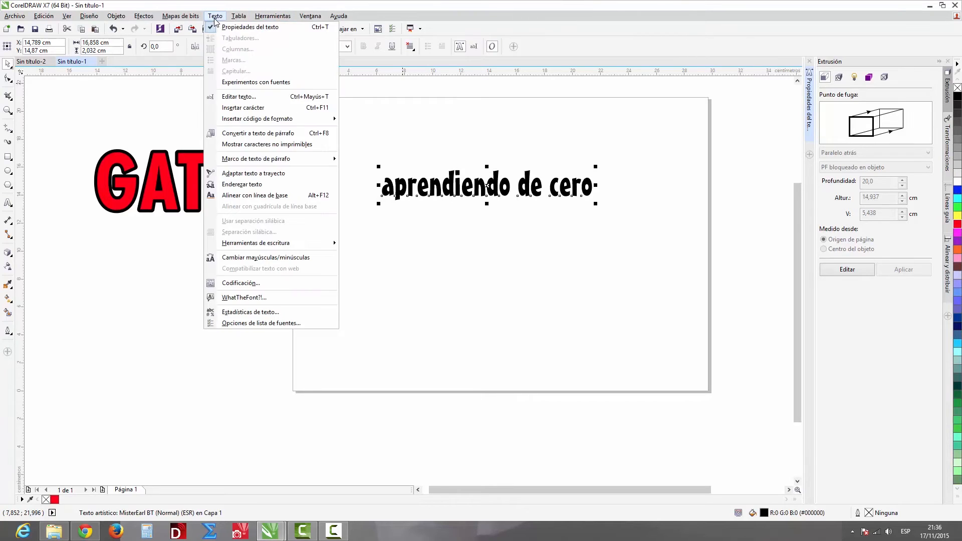
left_click(247, 258)
left_click_drag(472, 210, 340, 213)
left_click(283, 259)
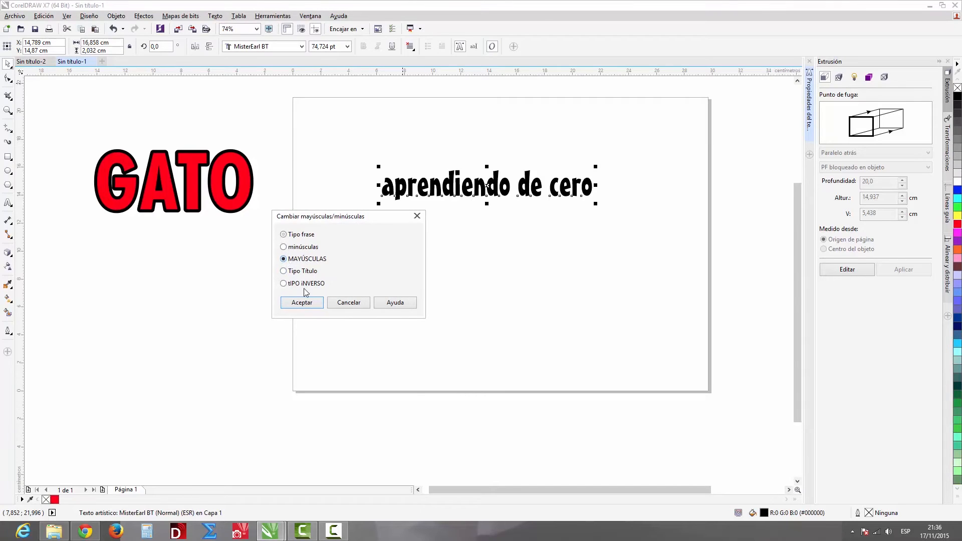
left_click(302, 303)
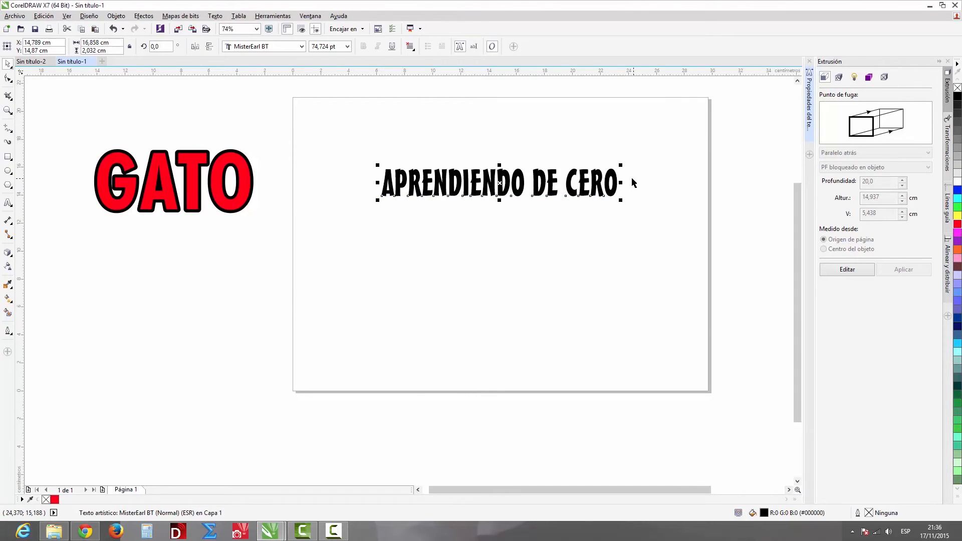
Step: Change the case of APRENDIENDO DE CERO to title case (Tipo Título)
left_click(215, 16)
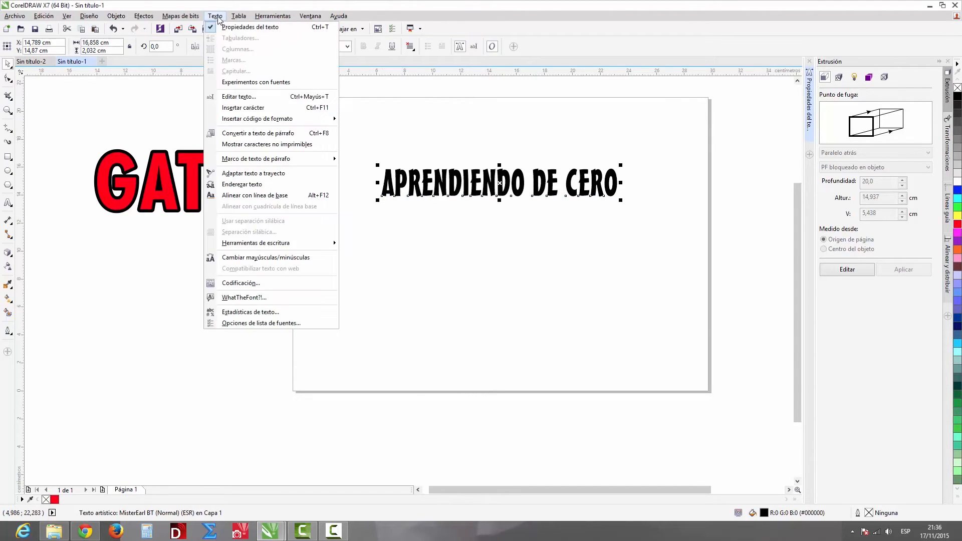
left_click(255, 259)
left_click_drag(511, 214, 349, 247)
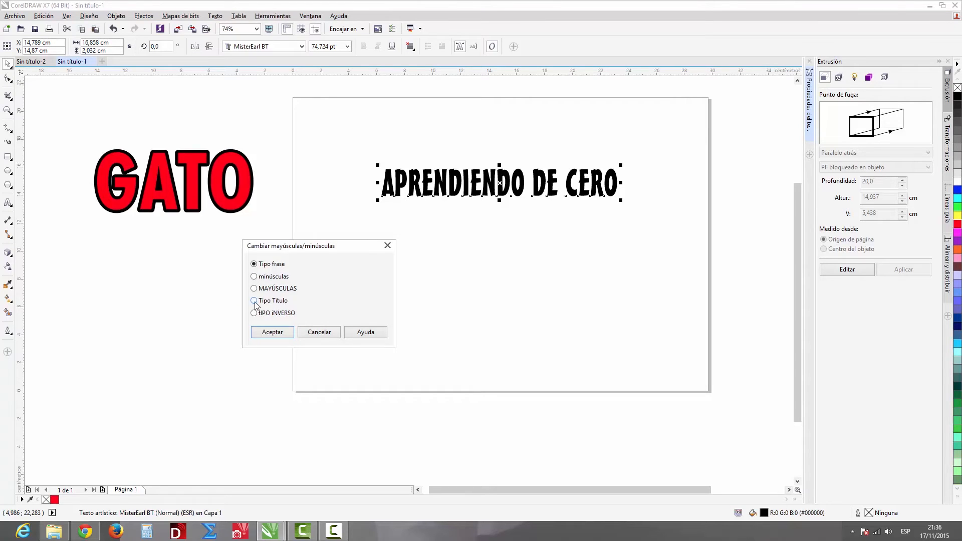
left_click(289, 332)
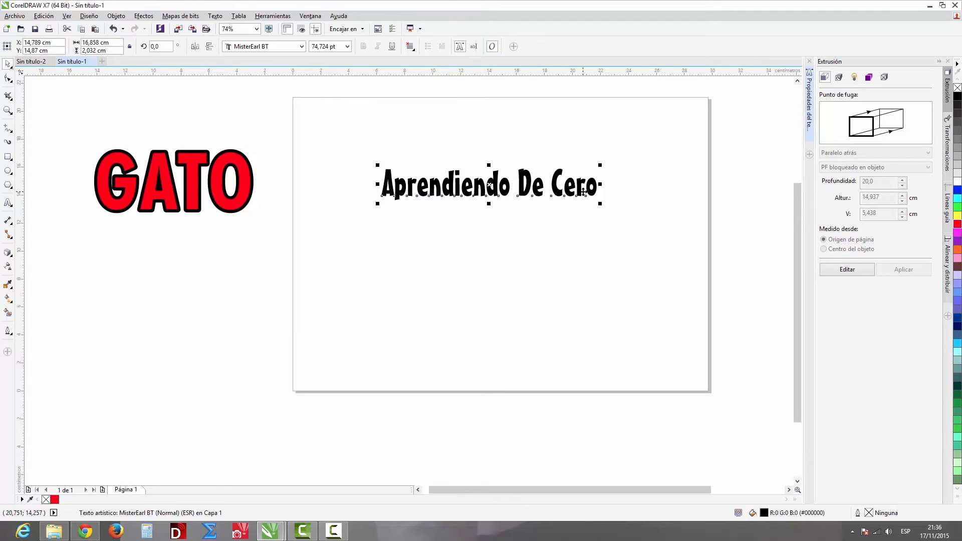
Step: Move the text Aprendiendo De Cero up near the page's upper edge, leaving free space below it
left_click(528, 231)
left_click(488, 185)
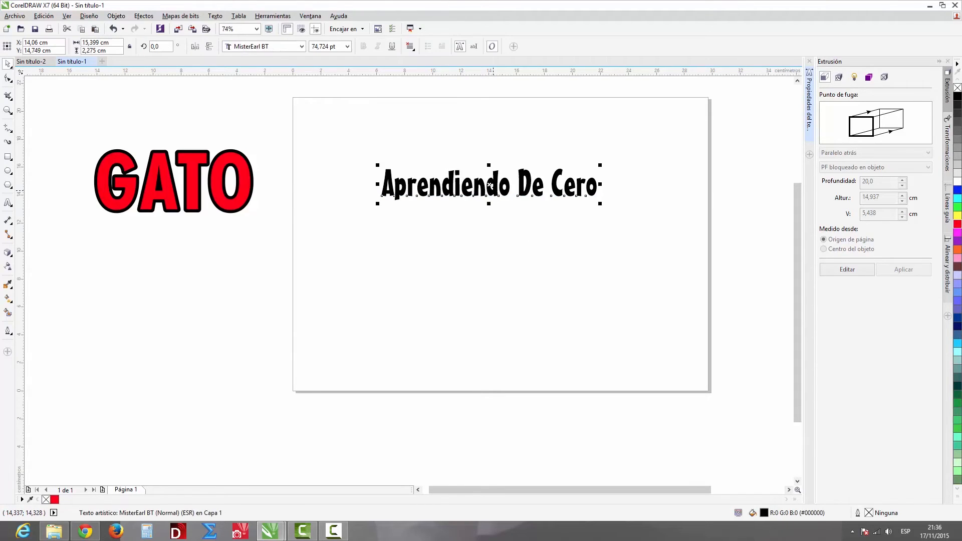
mouse_move(495, 174)
left_mouse_down()
mouse_move(494, 126)
mouse_move(488, 182)
mouse_move(491, 158)
left_mouse_up()
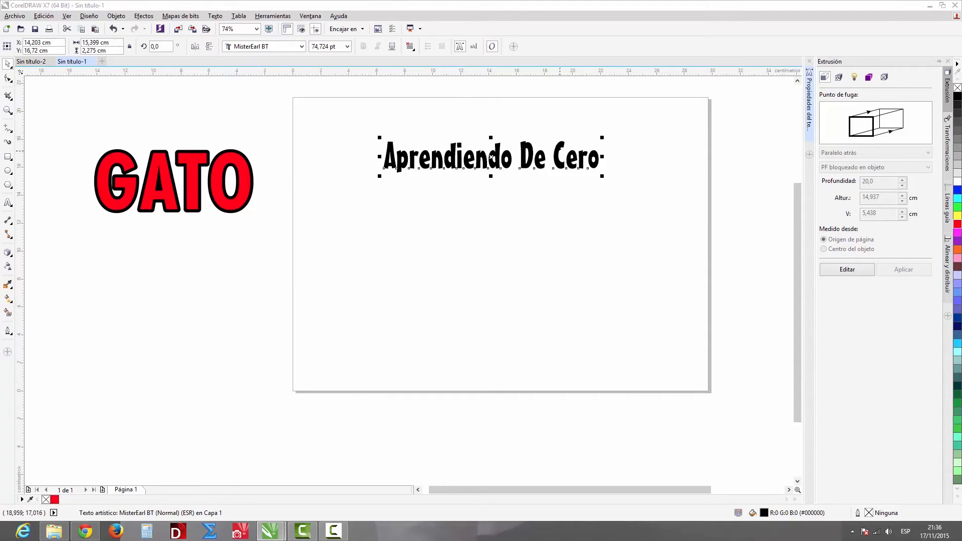
left_click(516, 200)
left_click_drag(523, 159, 525, 150)
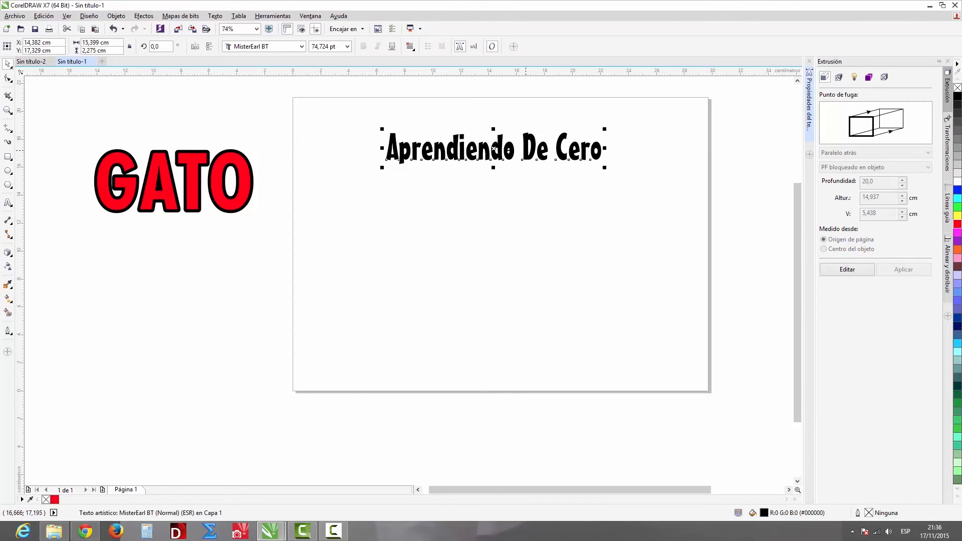
left_click(216, 16)
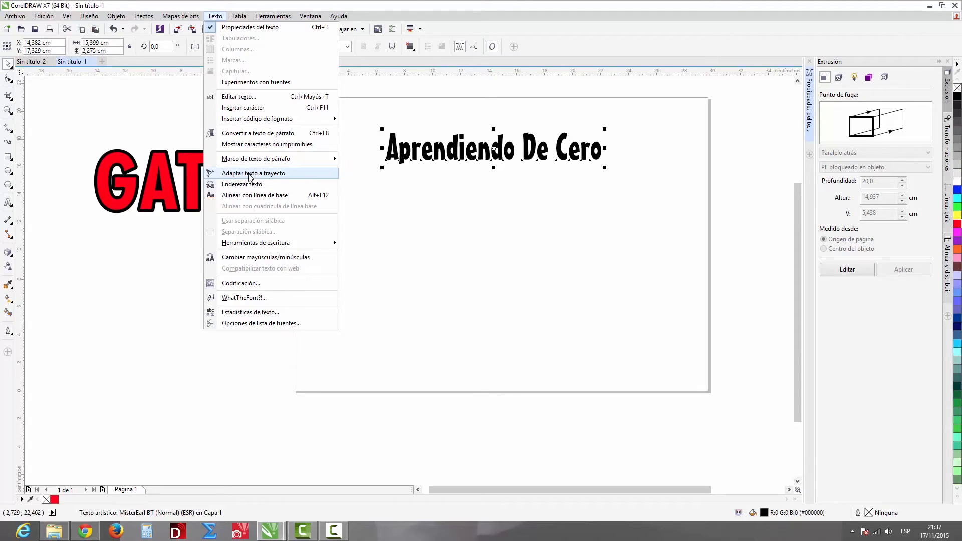
left_click(439, 200)
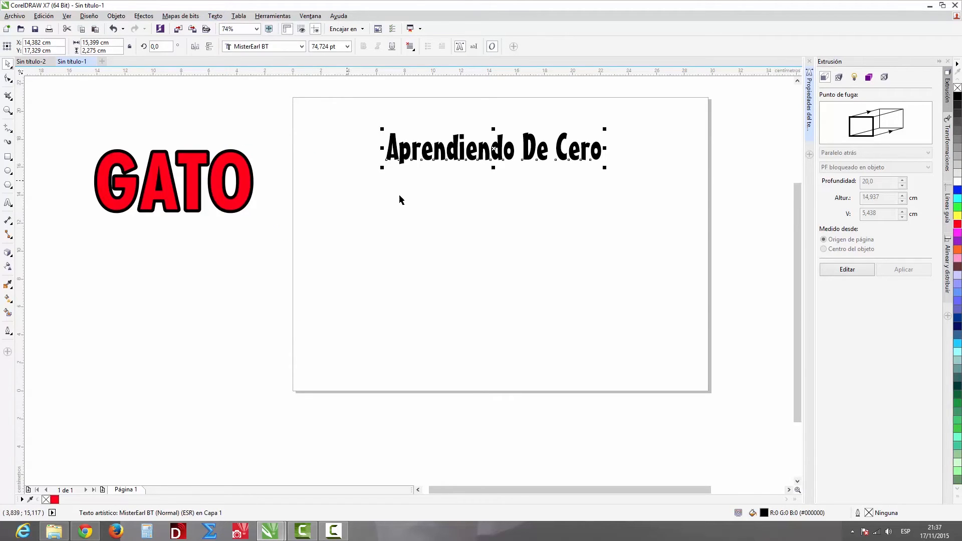
left_click(502, 210)
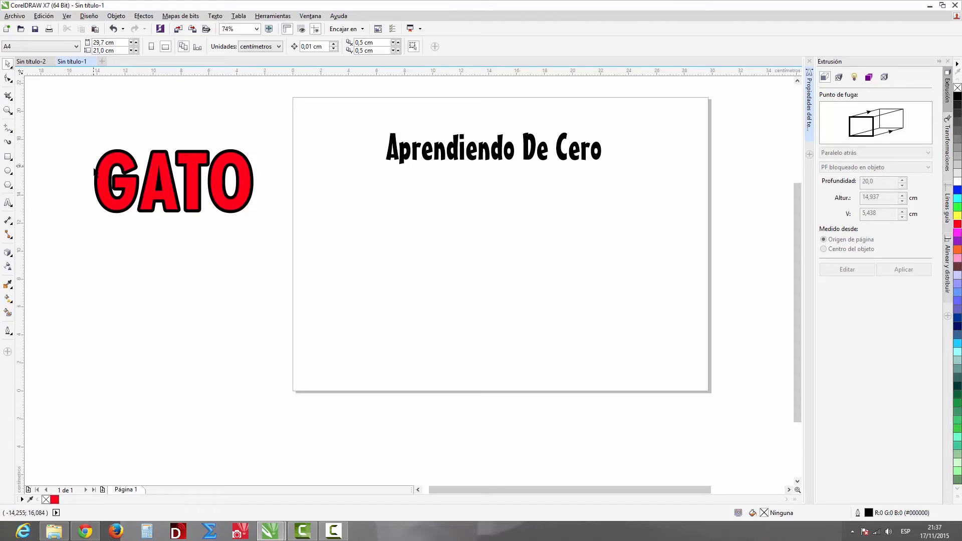
Step: Draw a straight freehand line below the text, rising to the right, about 23.8 cm wide and 4.2 cm high
left_click(8, 128)
left_click(348, 264)
left_click(683, 202)
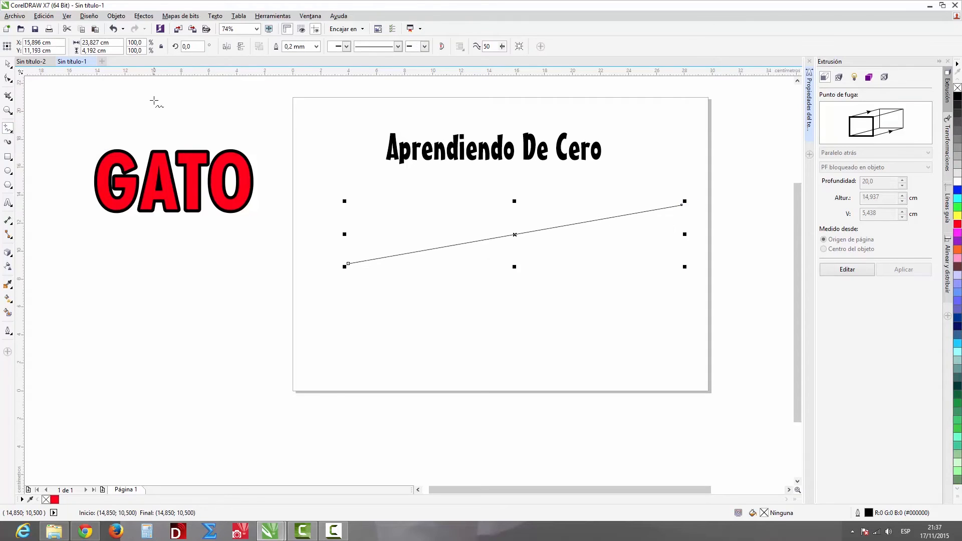
Step: Convert the straight line to a curve with the Shape tool and bend its middle upward into a shallow arch
left_click(8, 78)
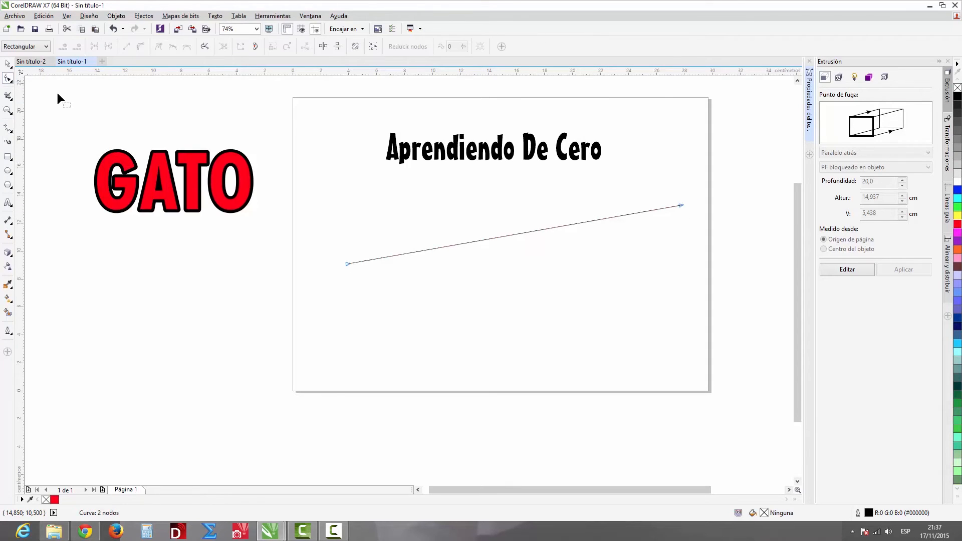
right_click(505, 238)
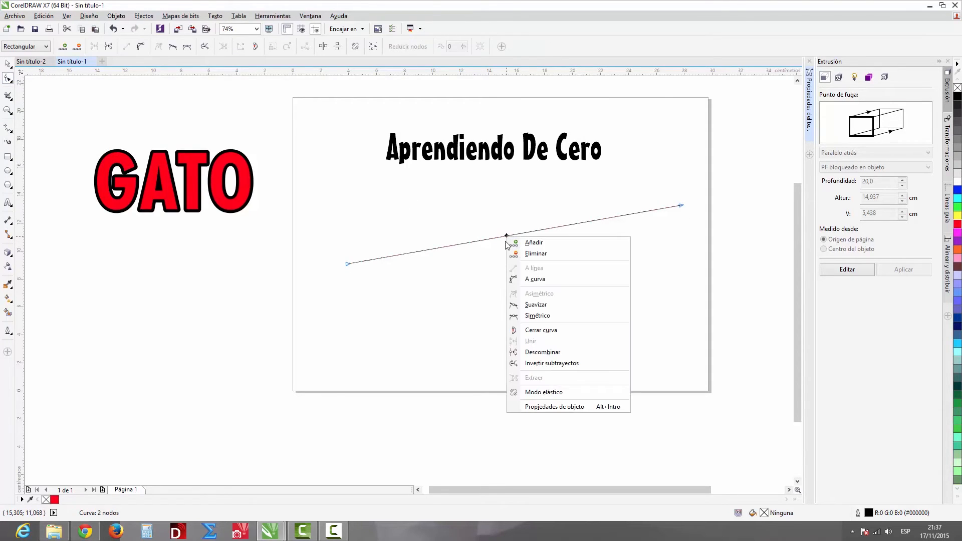
left_click(535, 279)
left_click_drag(510, 234, 507, 216)
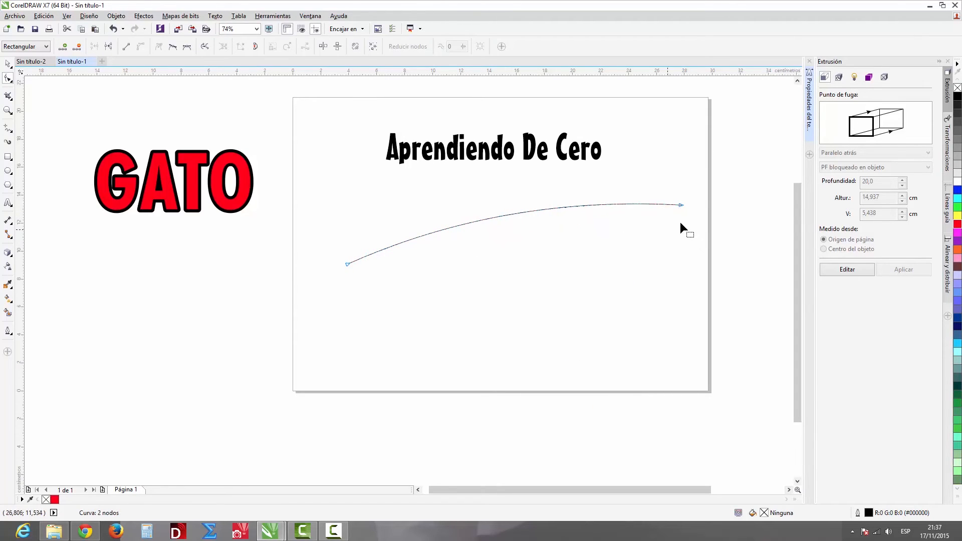
Step: Reshape the arch into an S-shaped wave by lowering its left end node and adjusting the handles of both end nodes
left_click(681, 204)
left_click_drag(567, 198, 575, 276)
left_click(574, 207)
left_click_drag(568, 199, 523, 310)
left_click_drag(345, 264, 341, 309)
left_click_drag(448, 255, 400, 171)
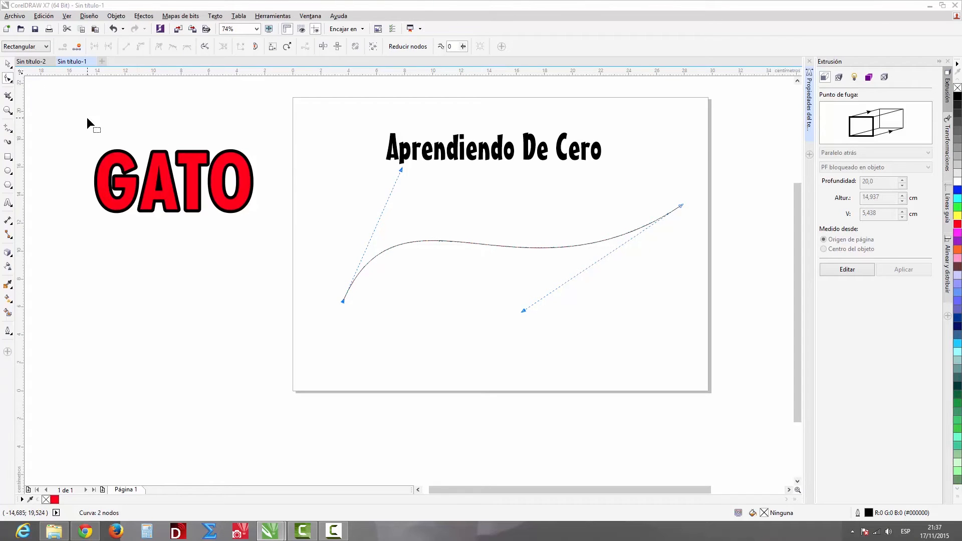
Step: Try fitting the text Aprendiendo De Cero to the wavy curve, undoing the fit
left_click(8, 63)
left_click(394, 289)
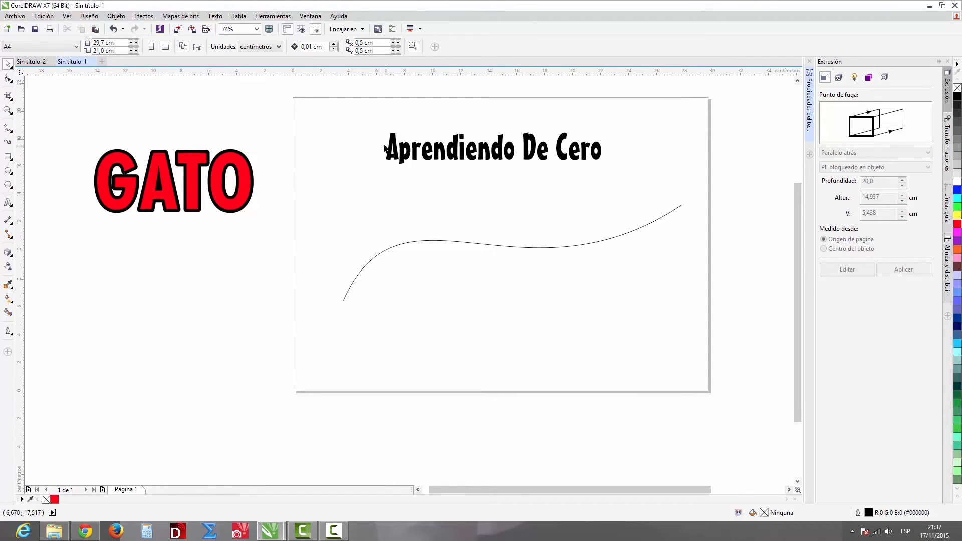
left_click_drag(302, 101, 697, 322)
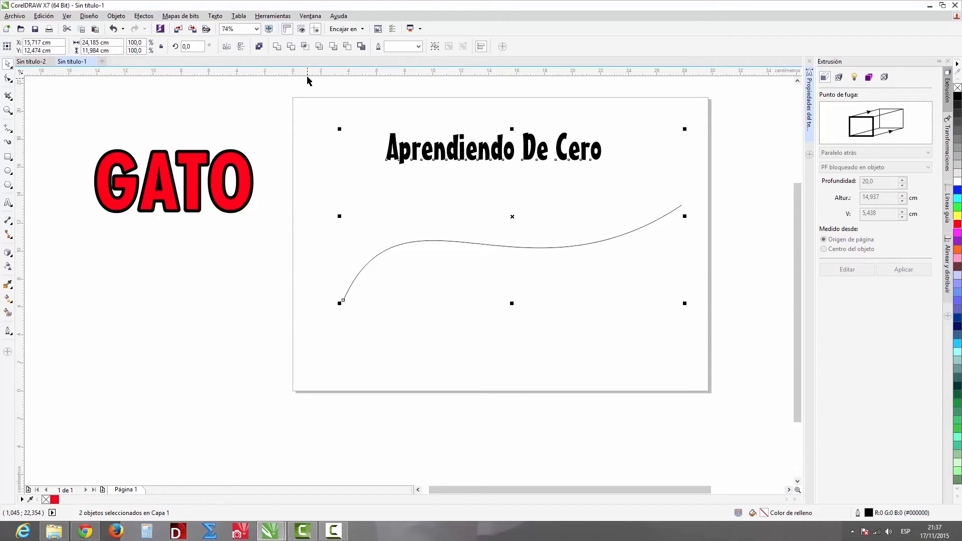
left_click(219, 17)
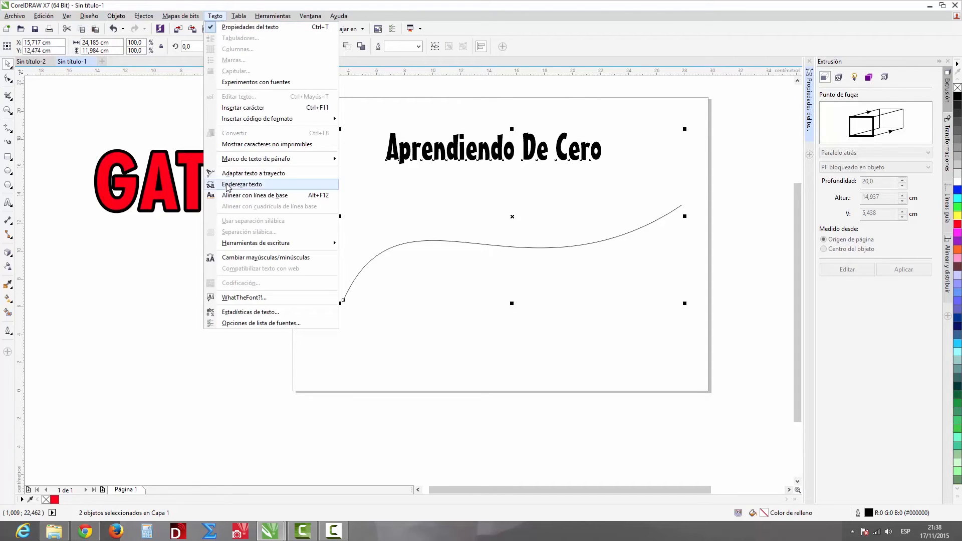
left_click(253, 177)
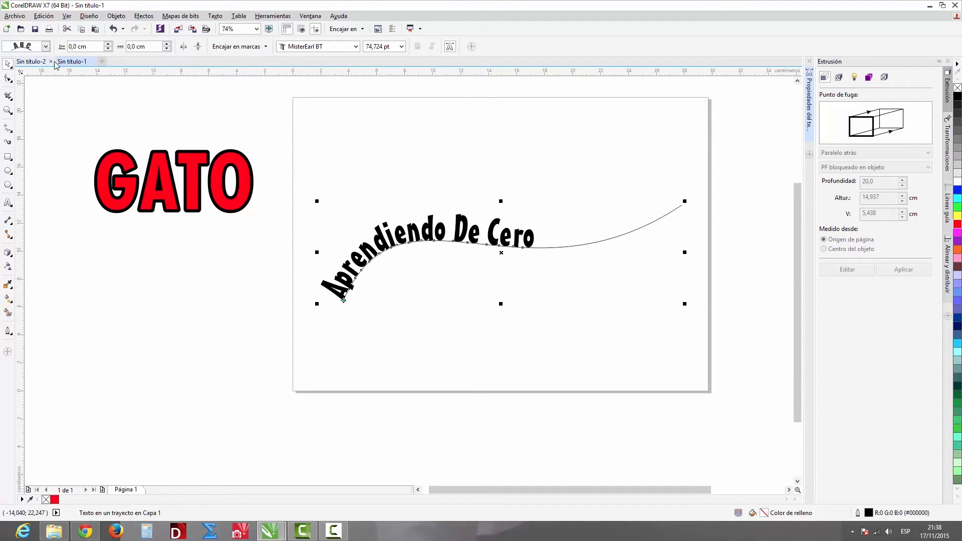
left_click(114, 29)
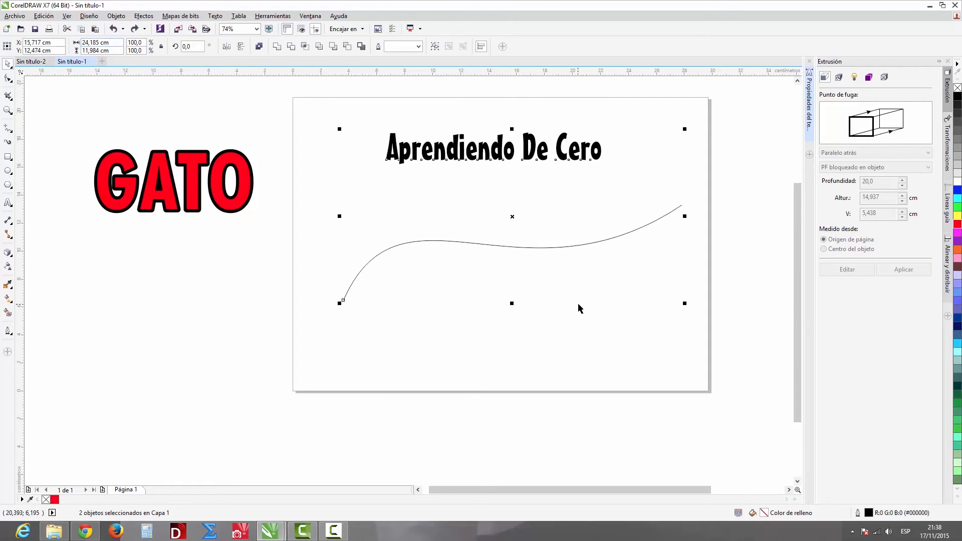
Step: Place a copy of the text Aprendiendo De Cero outside the page, below GATO
left_click(556, 292)
left_click_drag(535, 144, 176, 276)
right_click(177, 276)
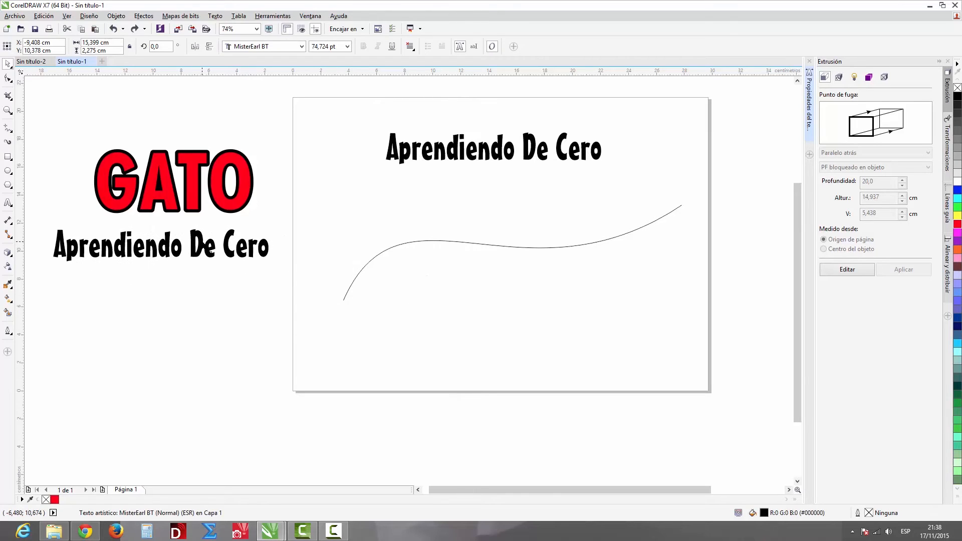
Step: Fit the original Aprendiendo De Cero text on the page to the wavy curve, with its letters rotated to follow the path
left_click(464, 282)
left_click_drag(316, 108, 690, 308)
left_click(215, 16)
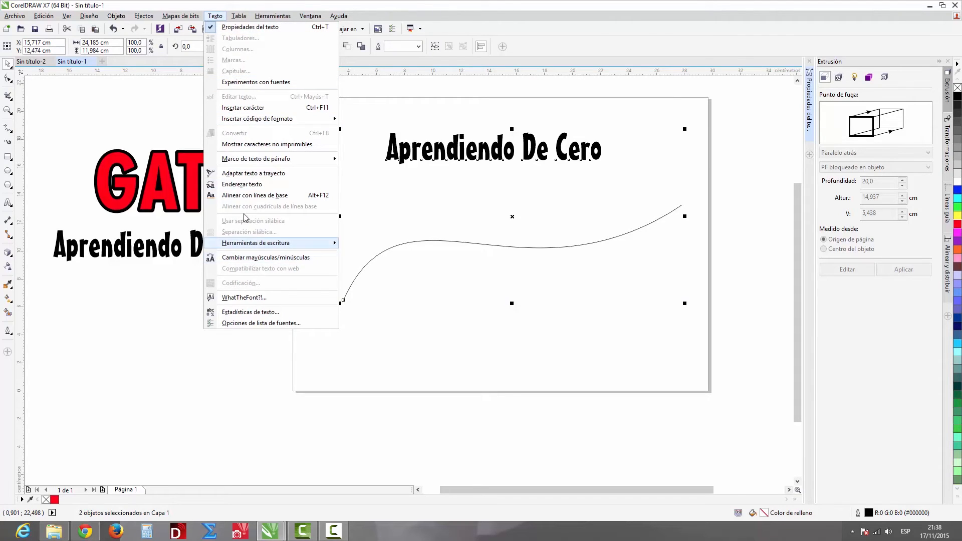
left_click(253, 173)
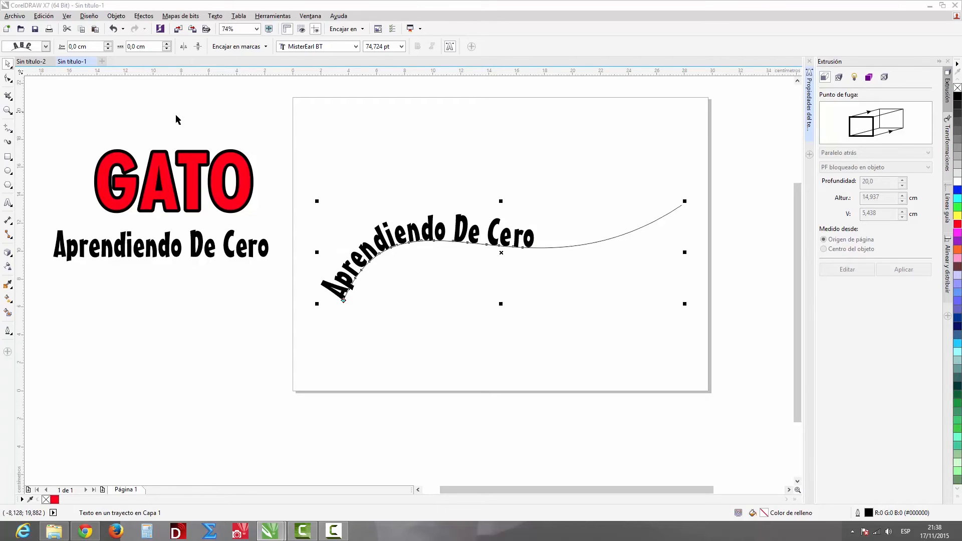
left_click(46, 46)
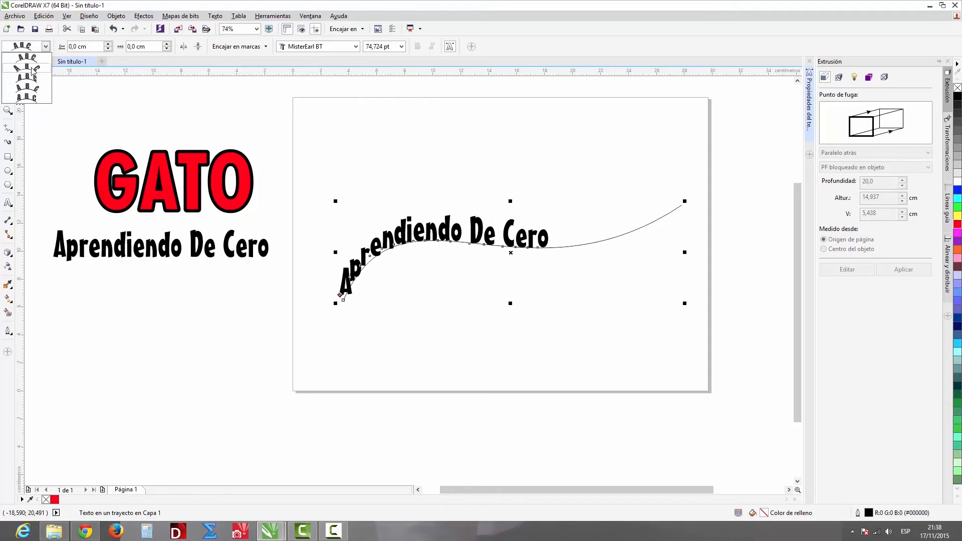
left_click(56, 42)
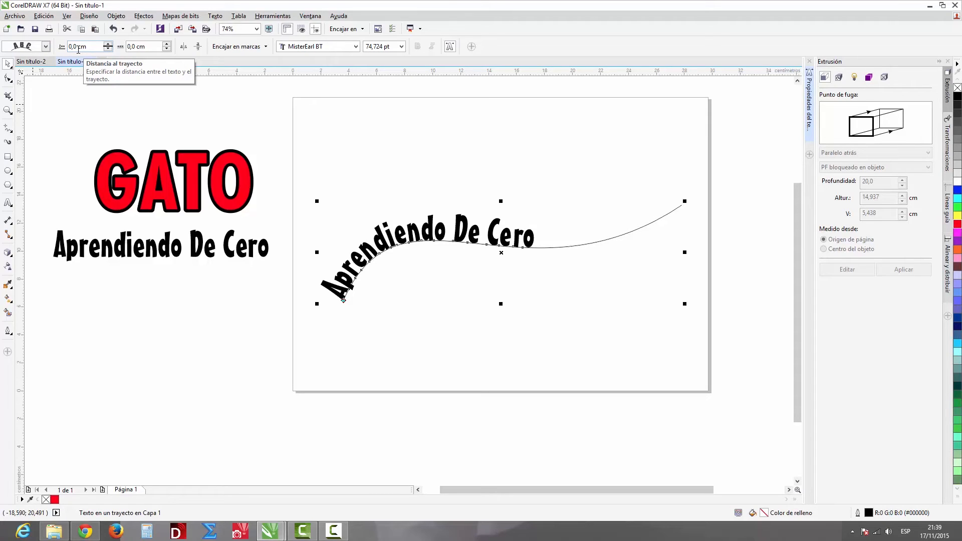
Step: Set the fitted text's distance from the path to 0.1 cm
left_click(107, 43)
left_click(108, 44)
left_click(107, 44)
left_click(107, 43)
left_click(107, 43)
left_click(107, 44)
left_click(108, 43)
left_click(107, 43)
left_click(108, 49)
left_click(108, 49)
left_click(108, 49)
left_click(108, 49)
left_click(108, 49)
left_click(107, 49)
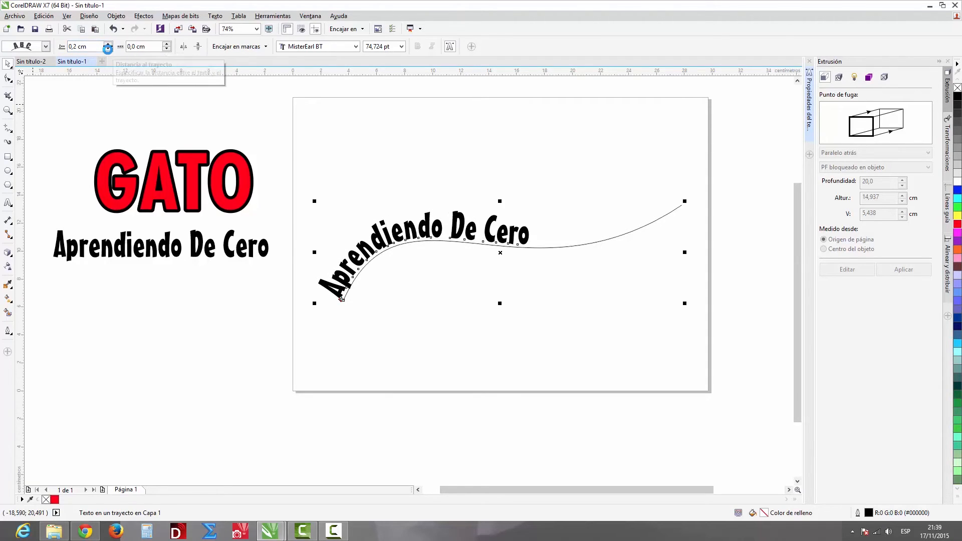
left_click(108, 49)
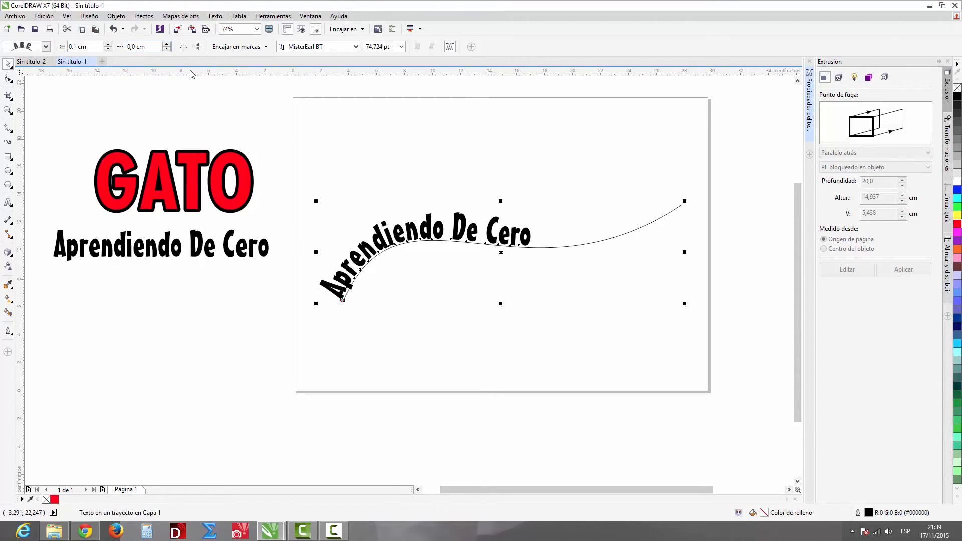
Step: Slide the fitted text along the curve to an offset of about 1.55 cm and a distance of about 0.31 cm from it
left_click_drag(166, 44, 166, 45)
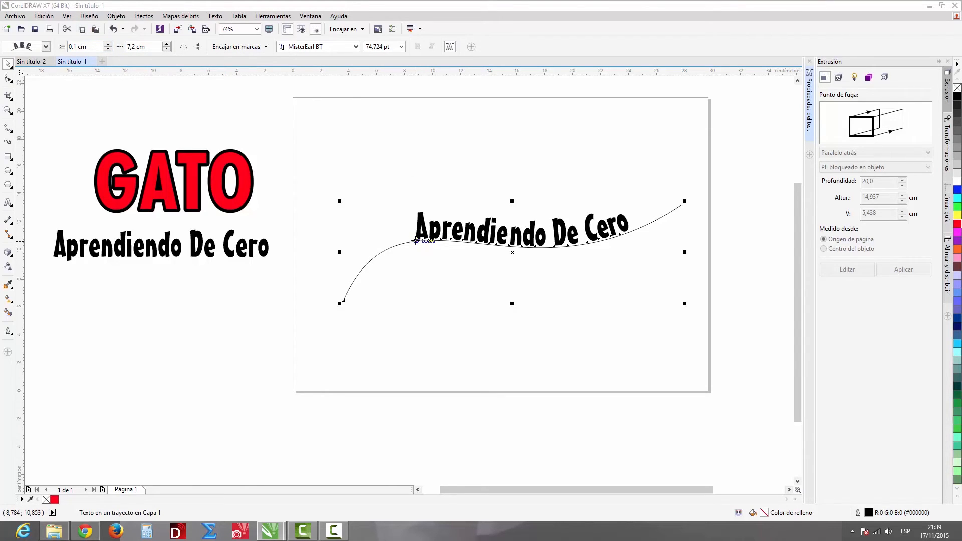
left_click_drag(416, 241, 349, 278)
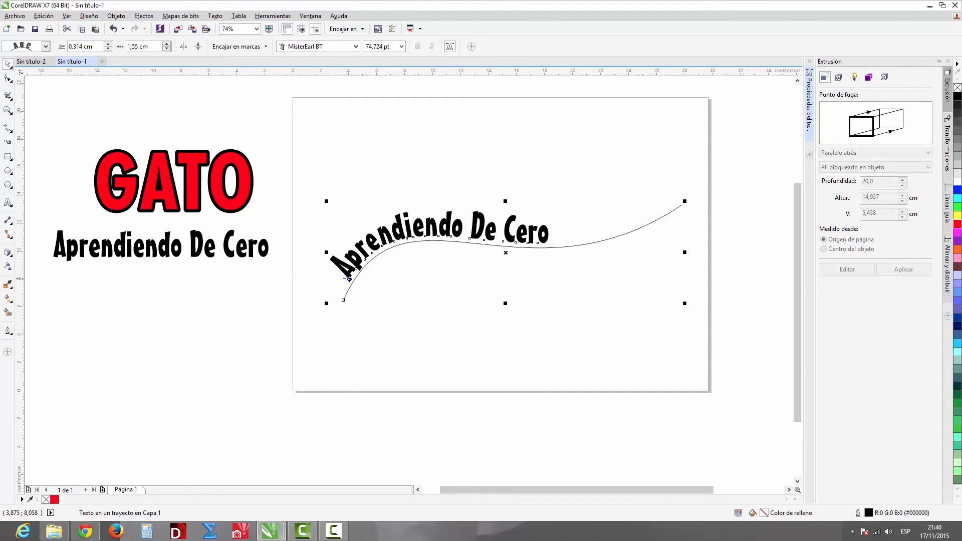
left_click(470, 150)
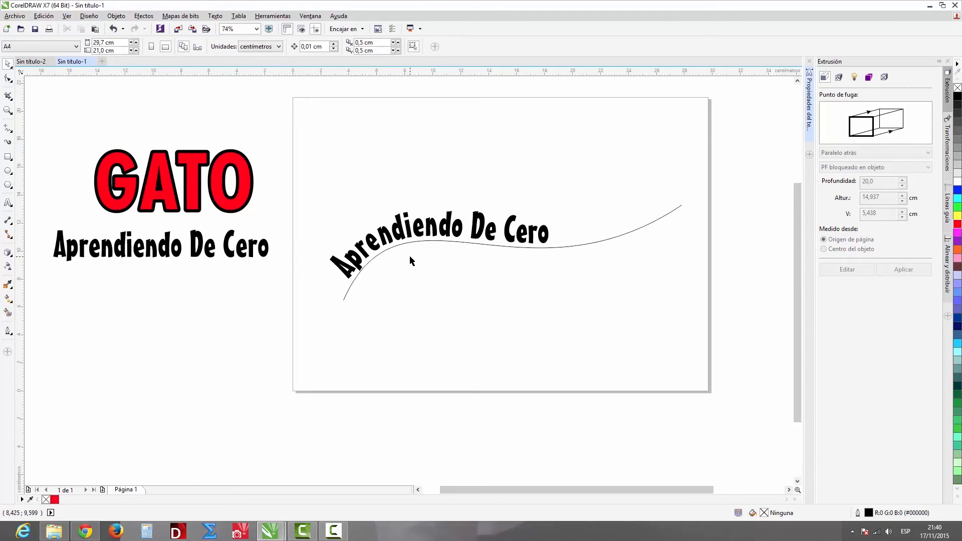
Step: Separate the fitted text from its path and delete the wavy curve
left_click(391, 252)
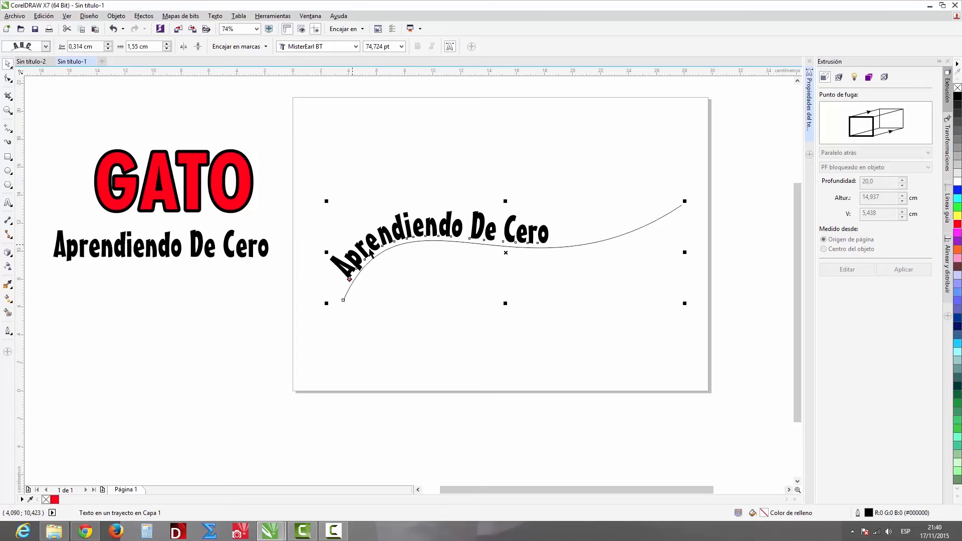
left_click(117, 17)
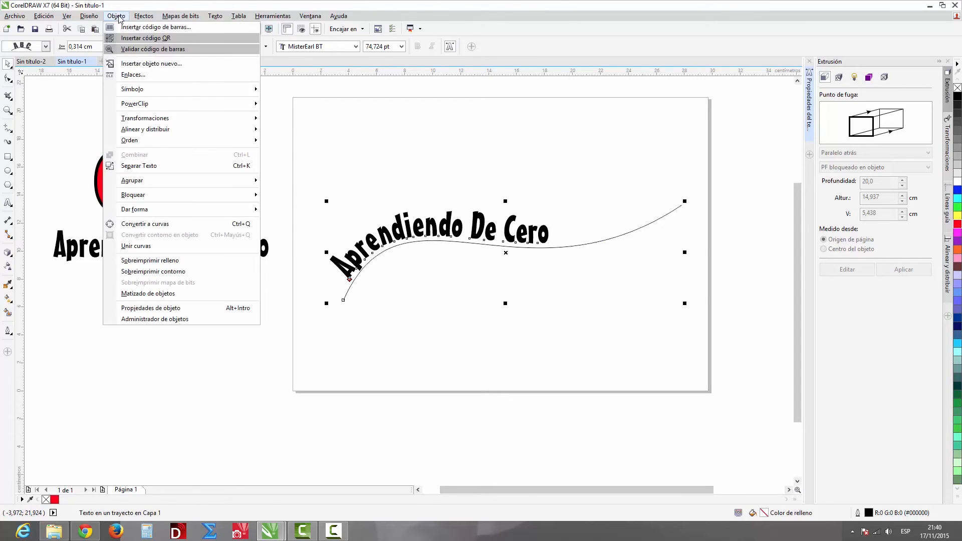
left_click(140, 166)
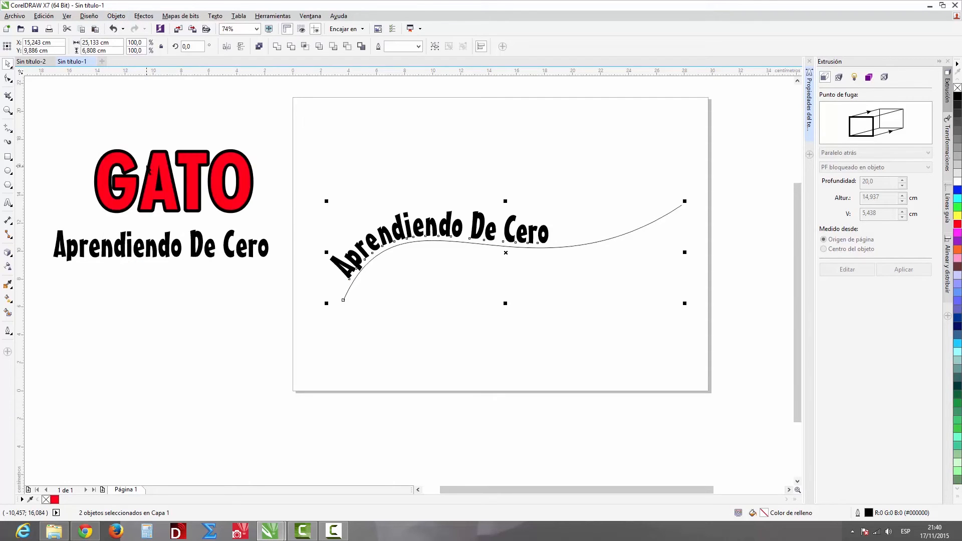
left_click(450, 299)
left_click(446, 241)
left_click(584, 265)
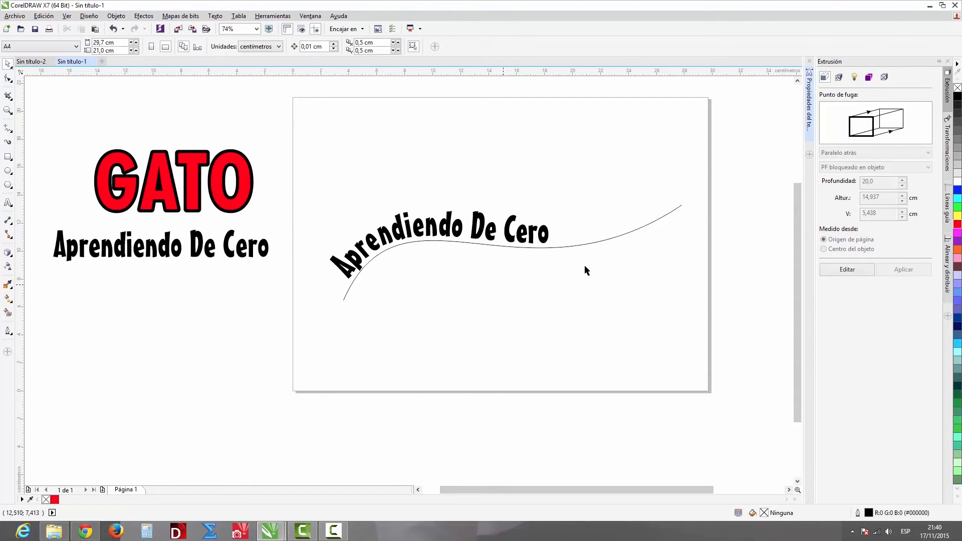
left_click(597, 244)
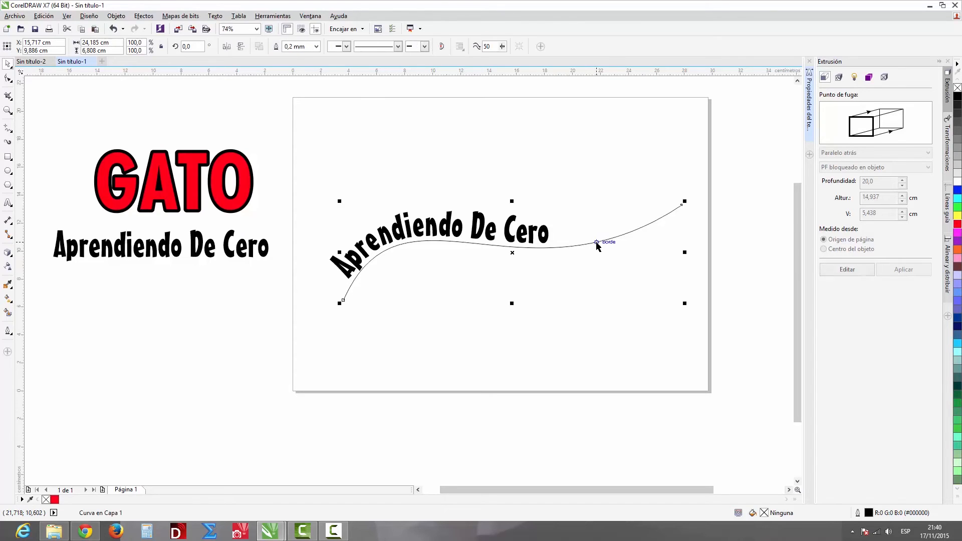
key("Delete")
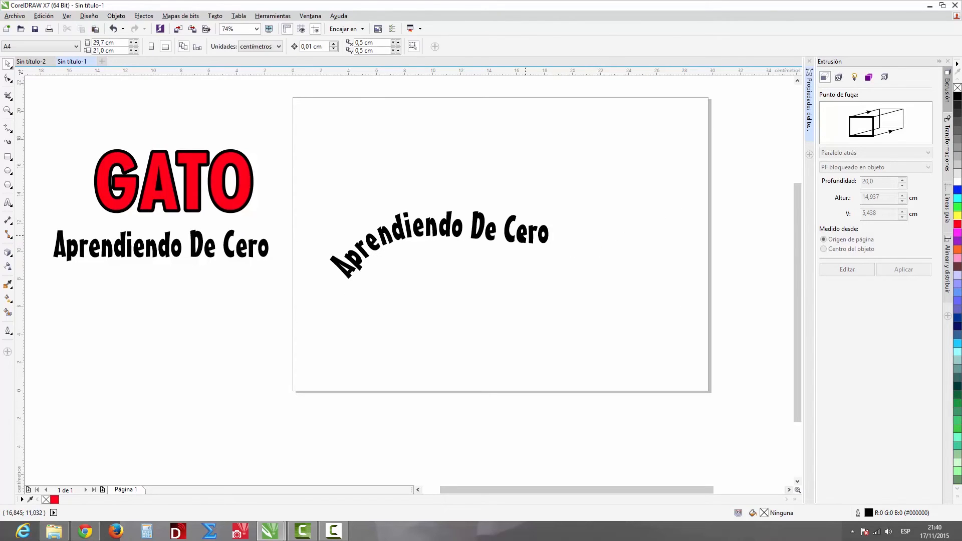
Step: Move the curved text up near the page's upper edge
left_click(451, 228)
left_click_drag(451, 227, 517, 129)
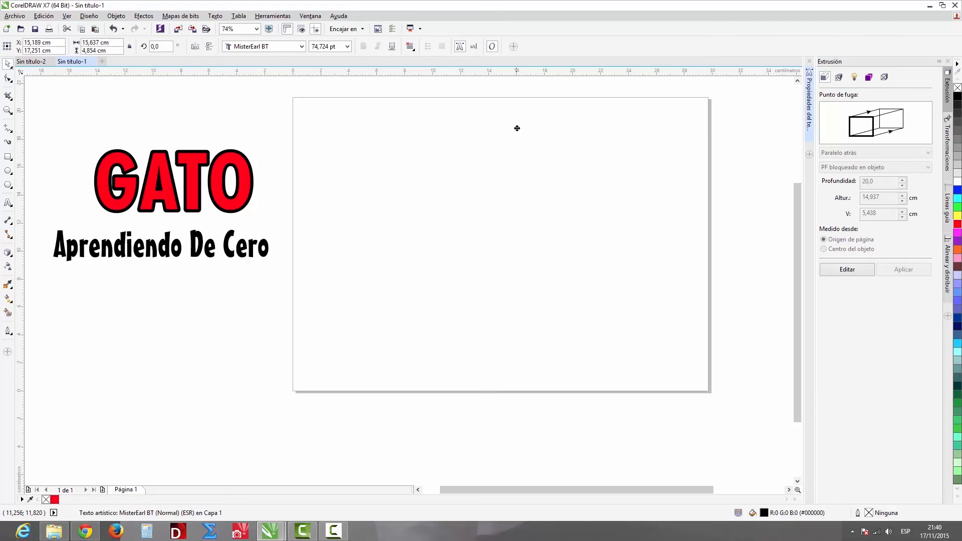
left_click_drag(473, 134, 472, 134)
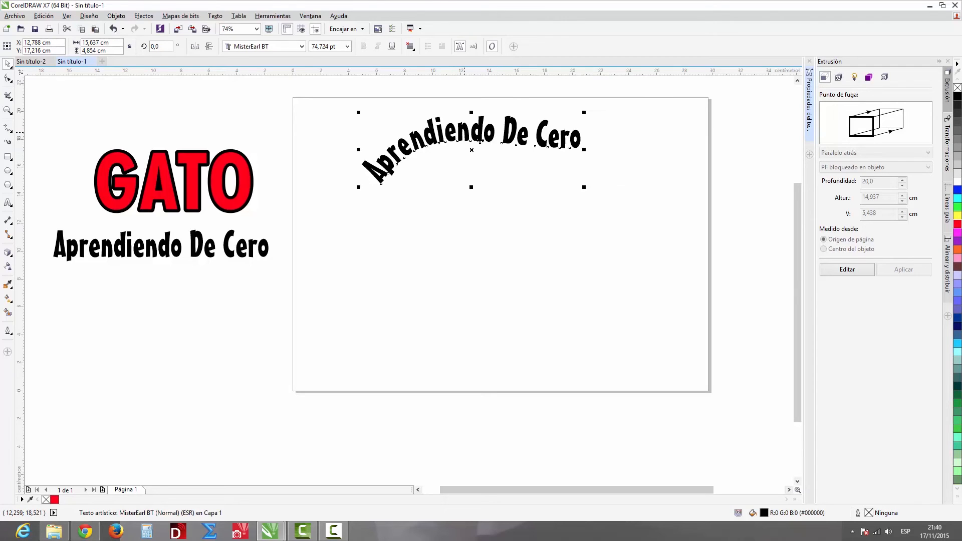
Step: Fill the curved text with magenta and give it a blue 1.0 mm outline with rounded corners and line caps, placed behind the fill
left_click(958, 233)
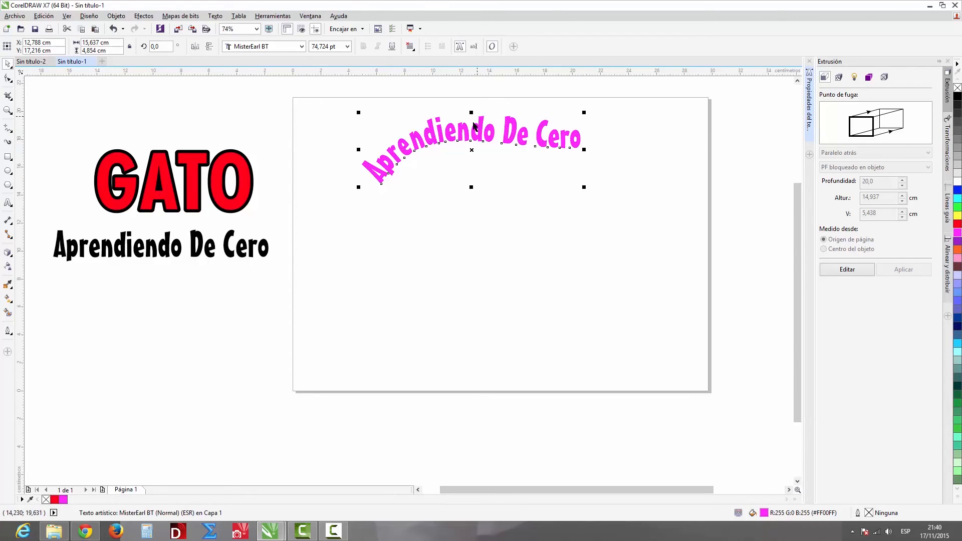
right_click(957, 189)
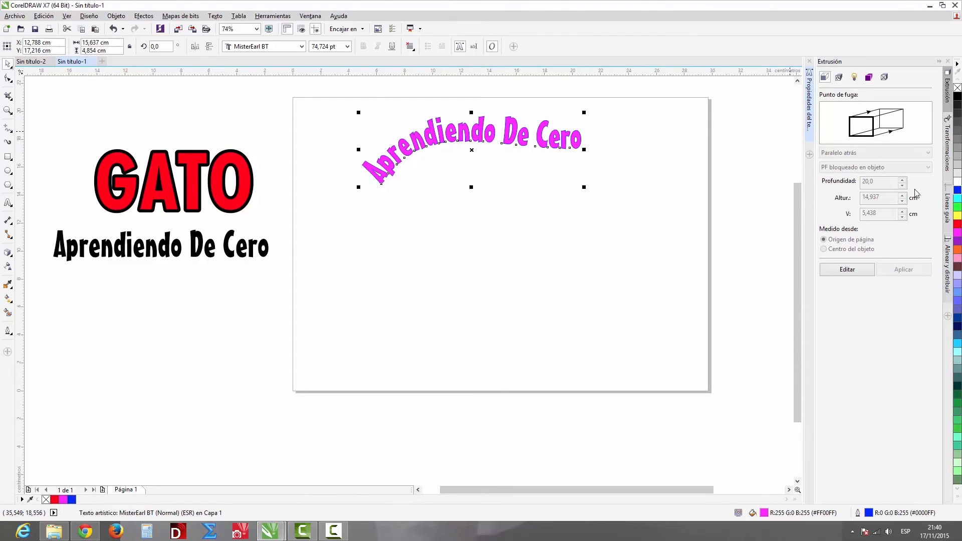
left_click(9, 332)
left_click(59, 336)
left_click(404, 202)
left_click(386, 268)
left_click(446, 303)
left_click(446, 268)
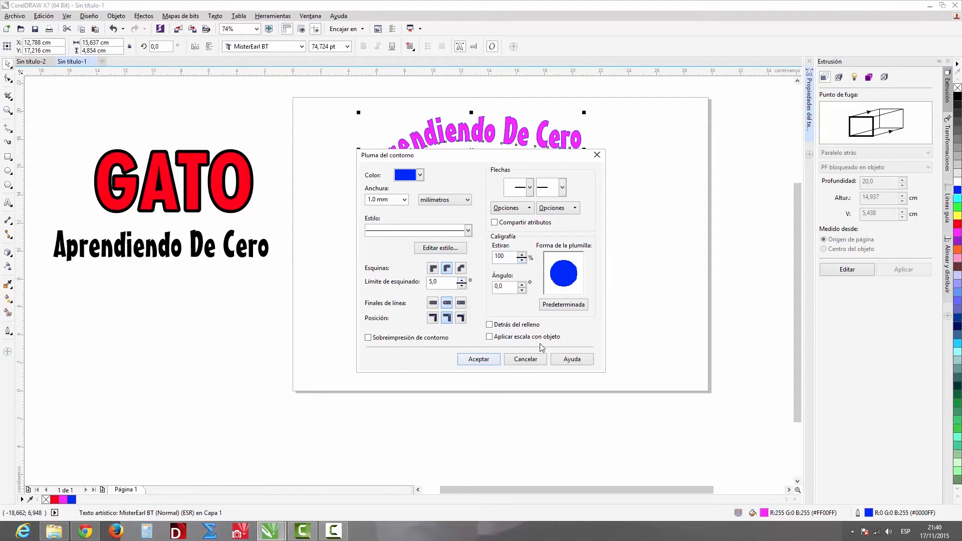
left_click(491, 326)
left_click(491, 337)
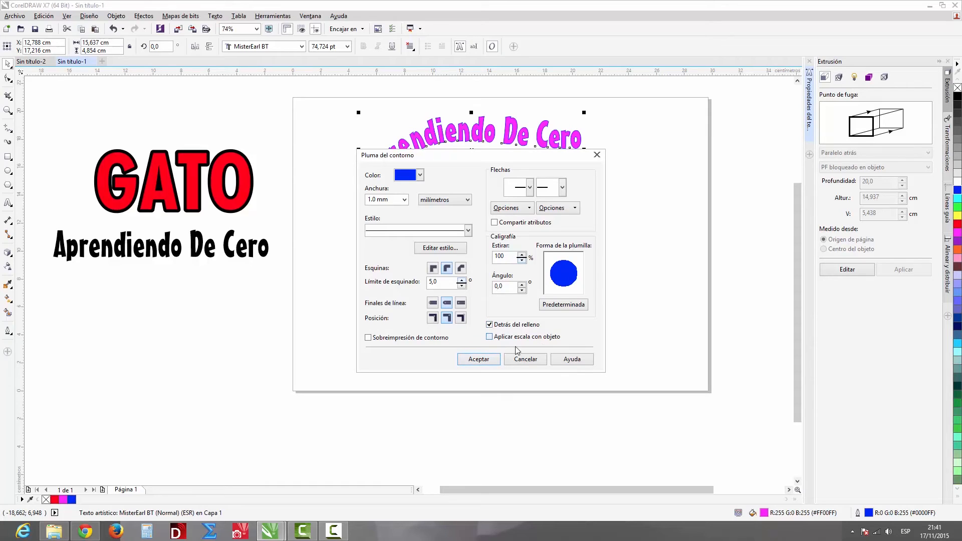
left_click(478, 358)
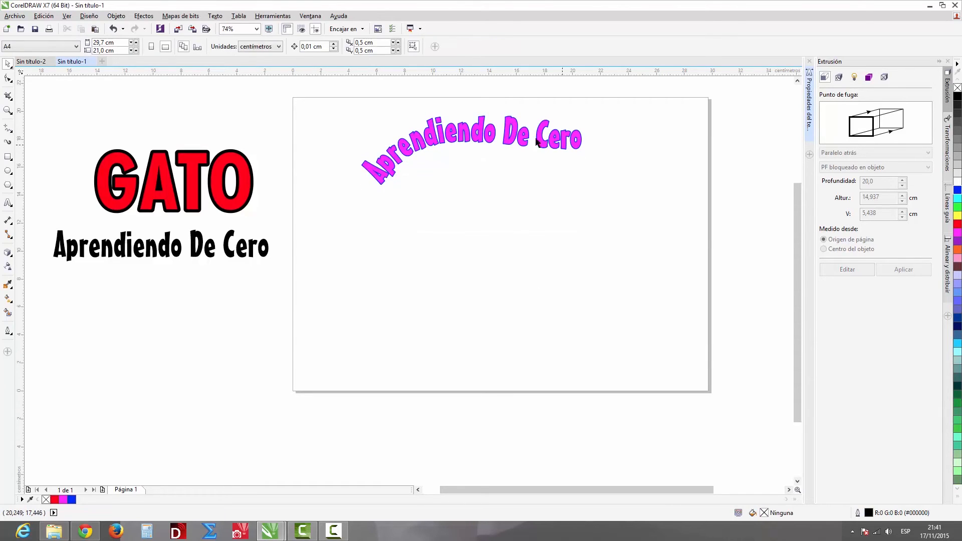
Step: Move the magenta text toward the page's upper-left corner and bring the black Aprendiendo De Cero copy onto the page below it
left_click_drag(513, 127, 474, 117)
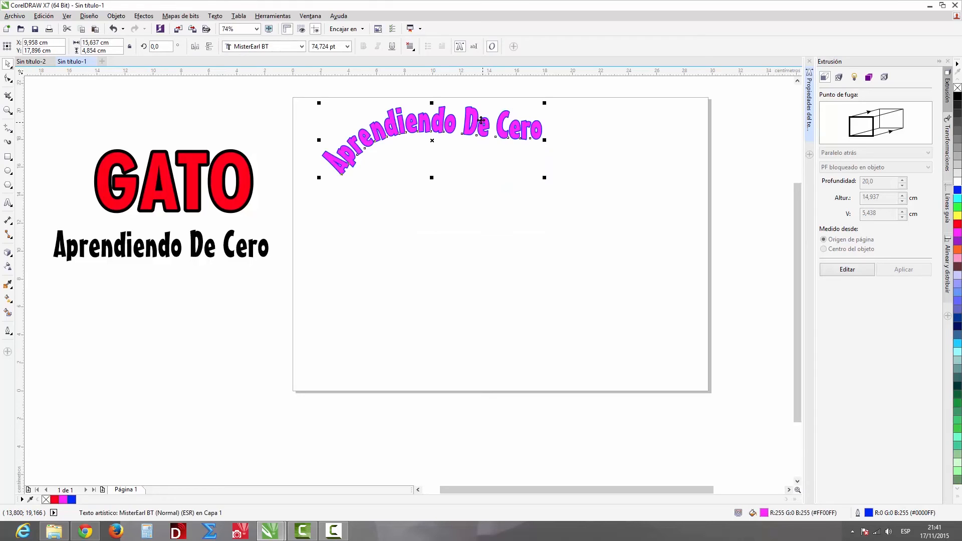
left_click(592, 231)
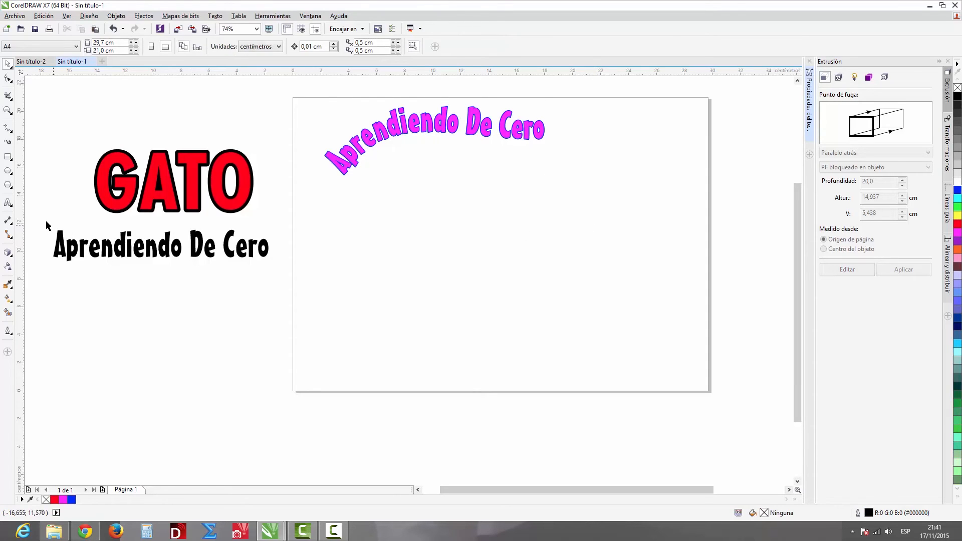
left_click_drag(38, 220, 278, 277)
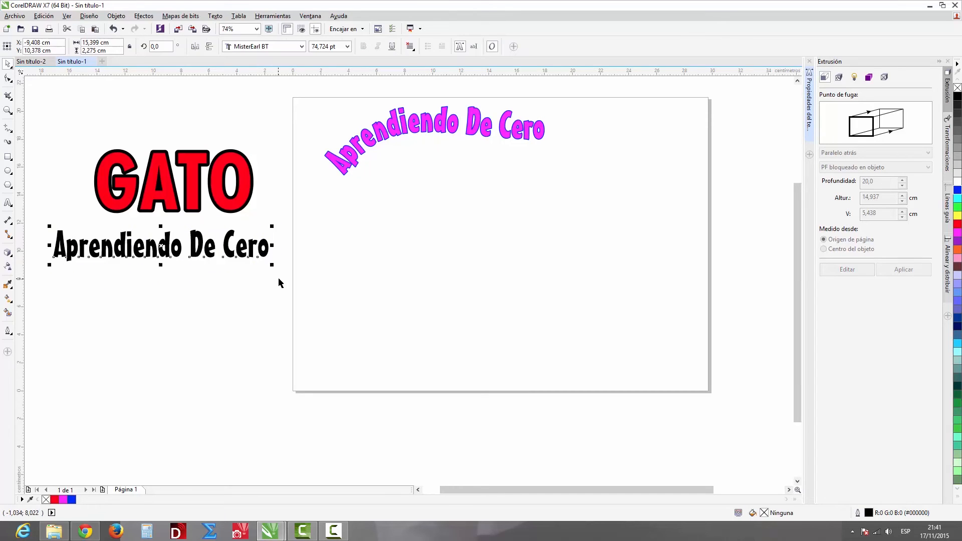
left_click_drag(165, 247, 509, 195)
left_click(241, 248)
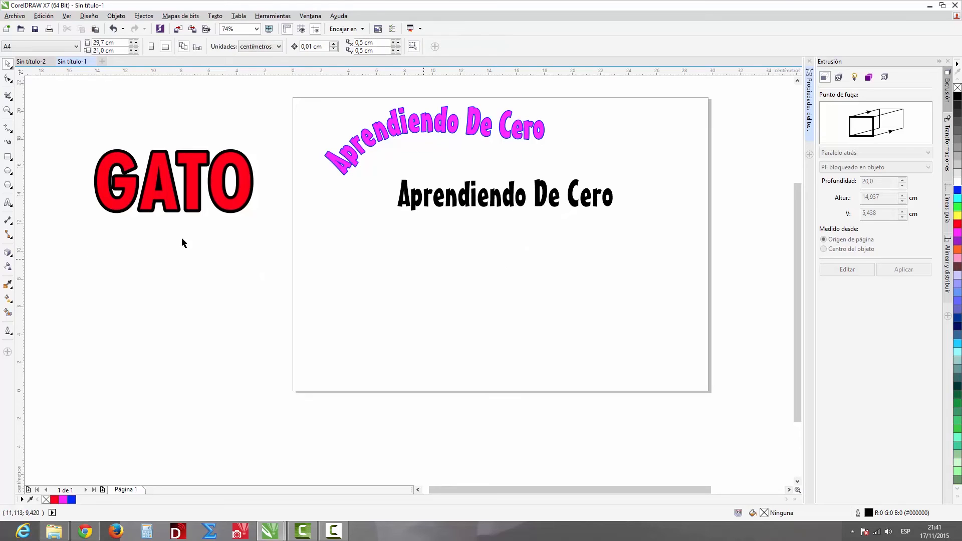
Step: Draw an ellipse about 13 cm wide and 6.9 cm high below the black text
left_click(8, 170)
left_click_drag(429, 230, 612, 328)
key("space")
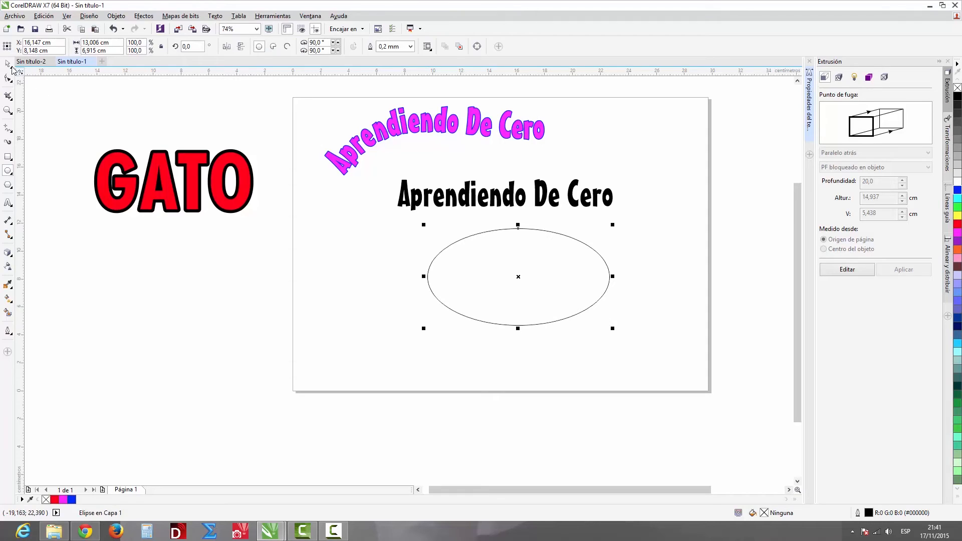
Step: Widen the ellipse slightly and position it centred closely beneath the black text
left_click_drag(594, 261, 568, 271)
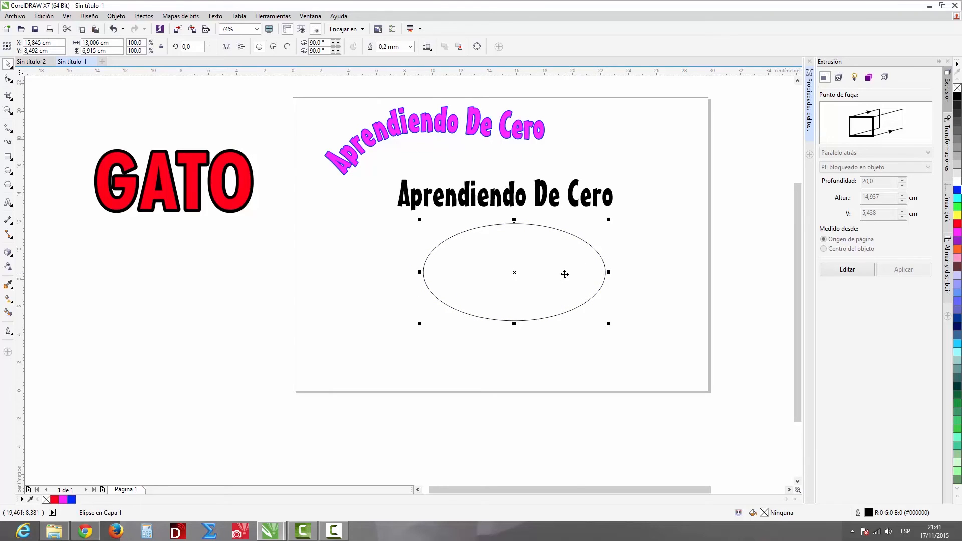
mouse_move(608, 273)
left_mouse_down()
mouse_move(579, 264)
mouse_move(626, 271)
left_mouse_up()
left_click_drag(569, 262, 550, 257)
Step: Fit the black Aprendiendo De Cero text along the upper edge of the ellipse
left_click_drag(650, 163, 366, 334)
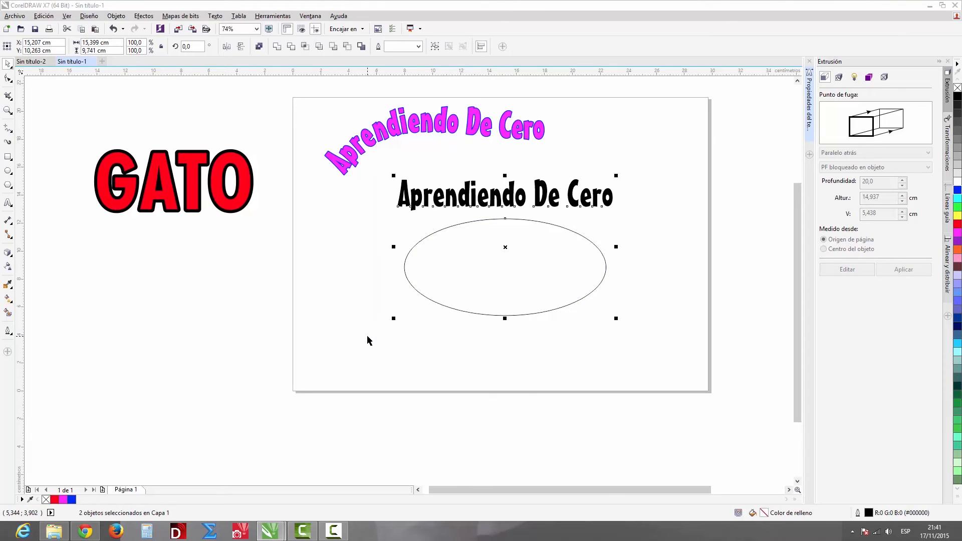
left_click_drag(648, 169, 380, 332)
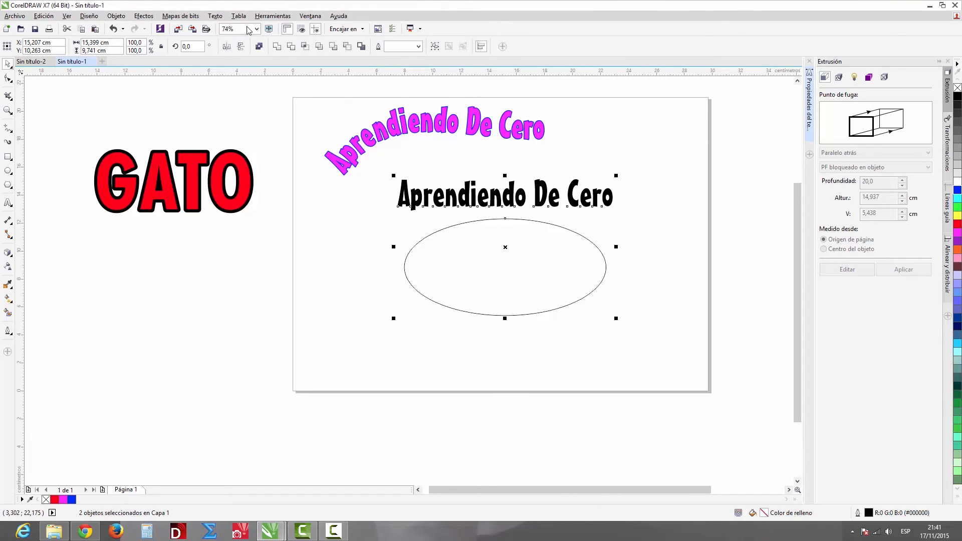
left_click(215, 16)
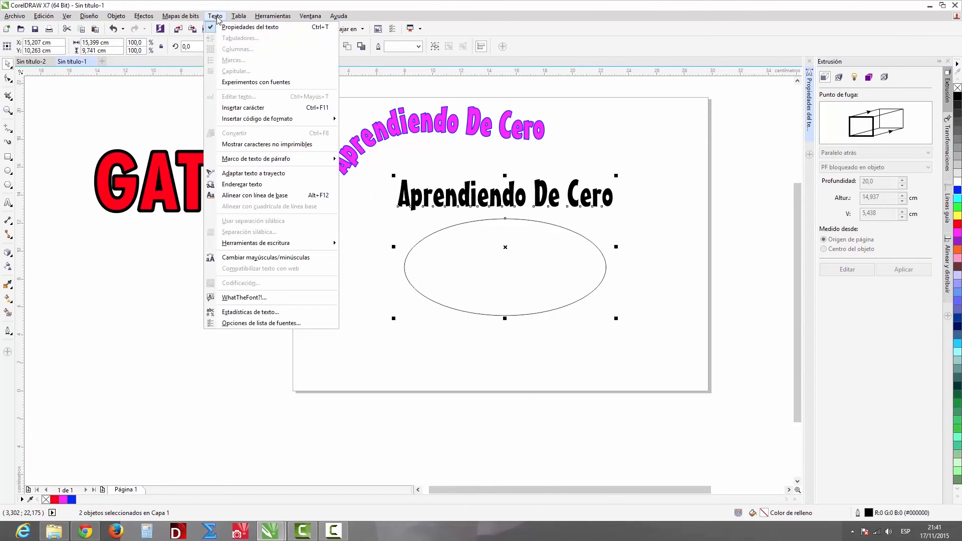
left_click(264, 174)
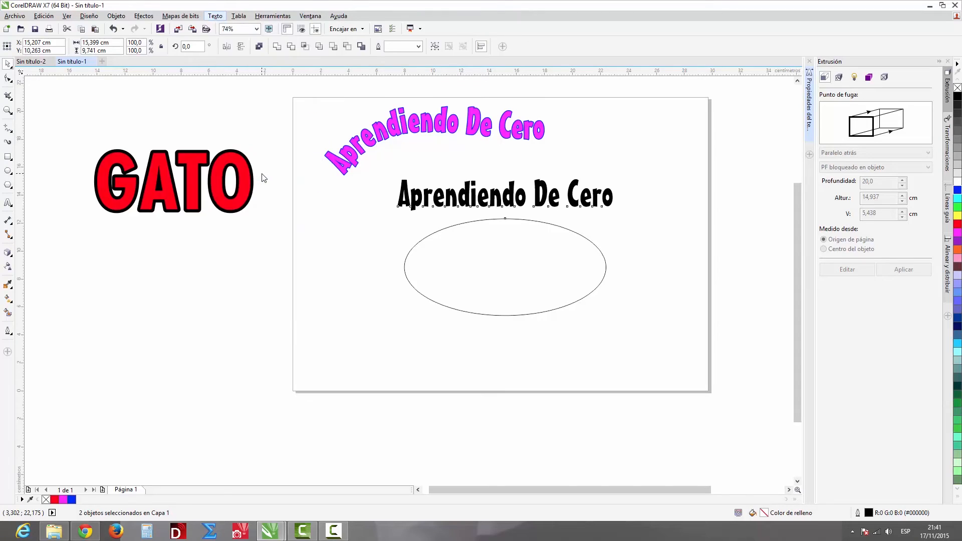
left_click(666, 237)
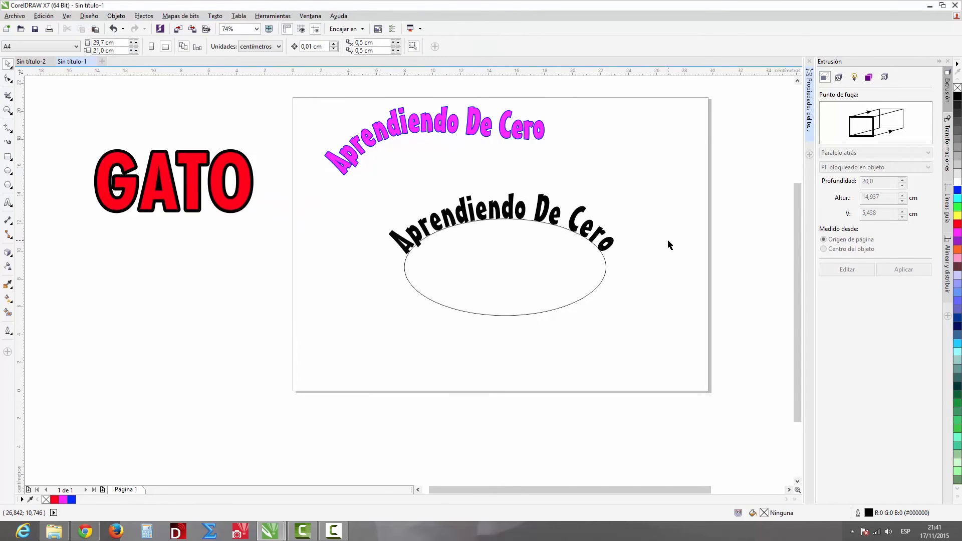
Step: Separate the black text from its ellipse path and delete the ellipse
left_click(447, 215)
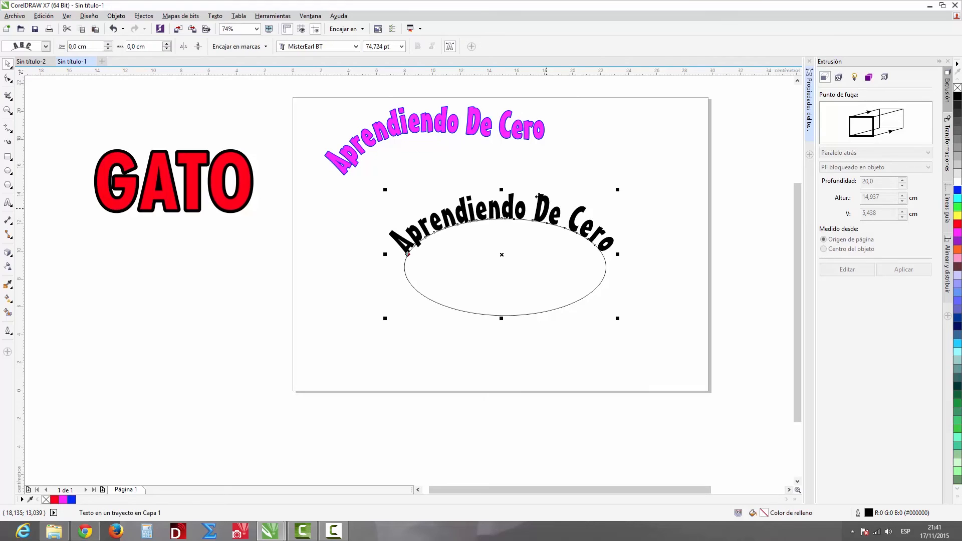
left_click(120, 17)
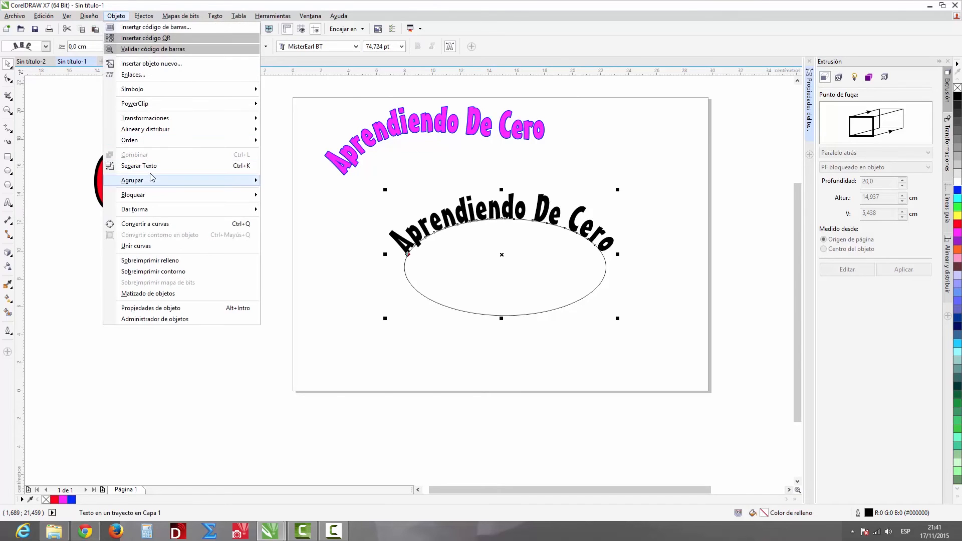
key("Escape")
left_click(666, 249)
left_click(582, 269)
key("Delete")
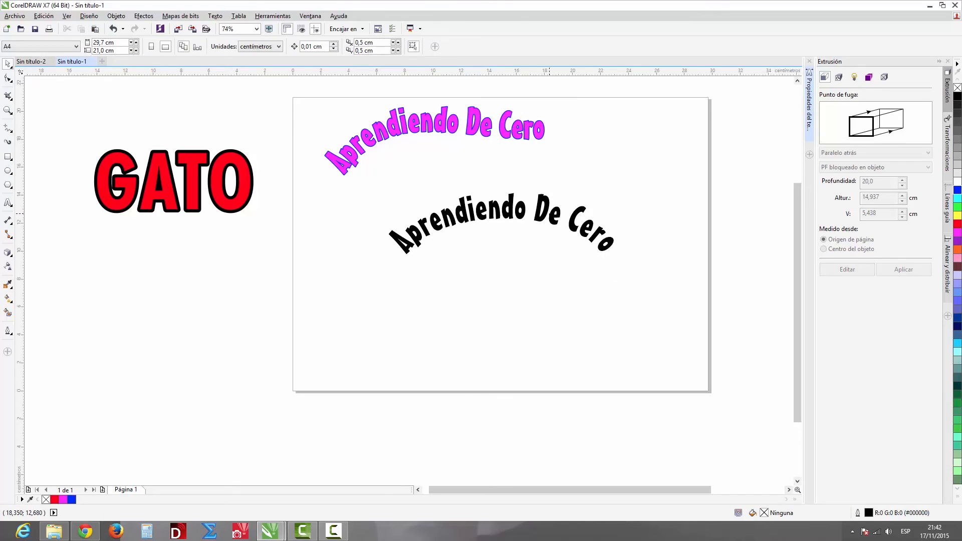
Step: Move the curved black text up beneath the magenta one and give it a red fill with a near-black outline colour
left_click(550, 211)
left_click_drag(559, 182, 568, 150)
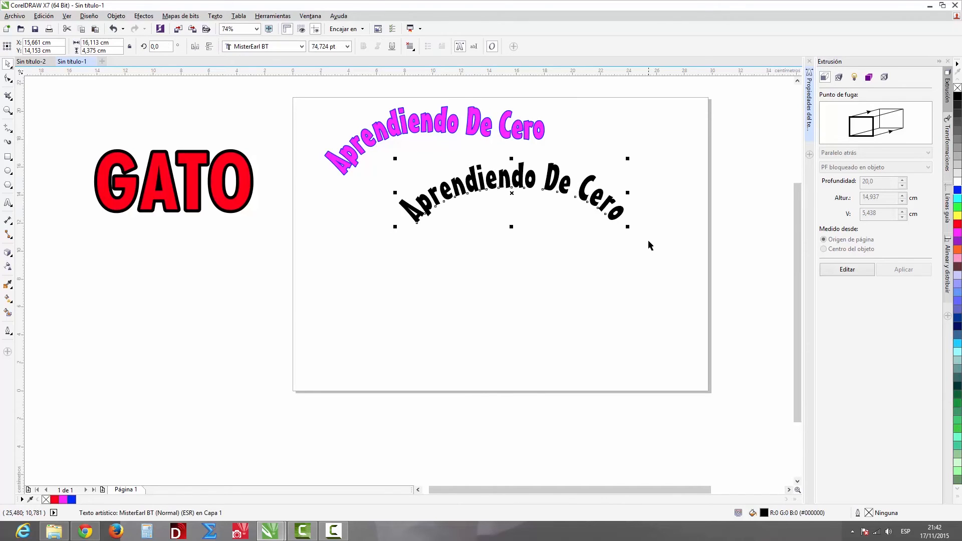
left_click(957, 223)
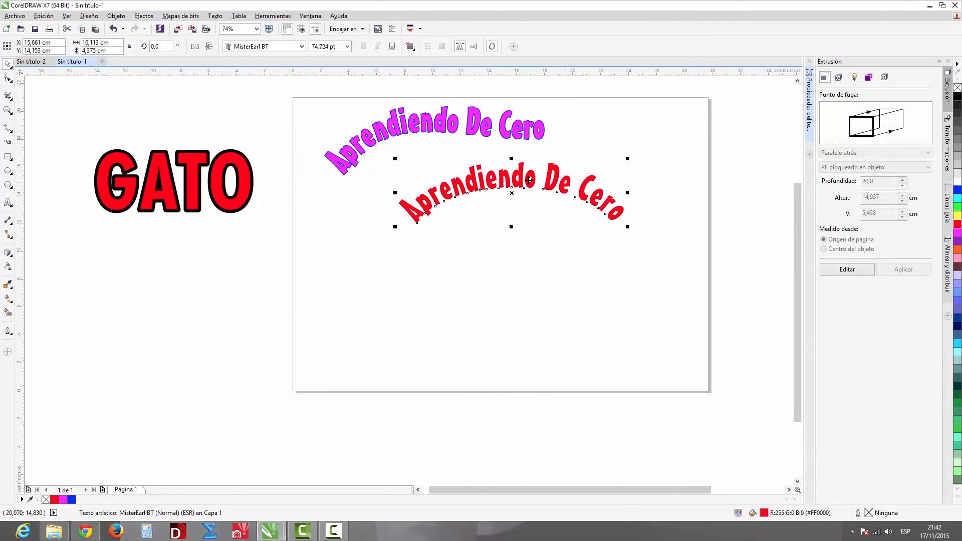
right_click(957, 105)
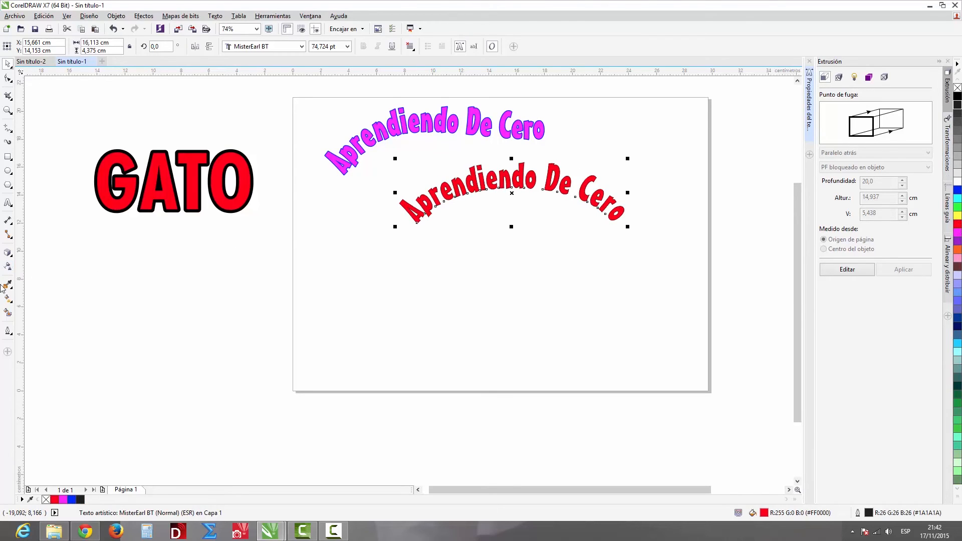
Step: Set the red text's outline to 2.0 mm with rounded corners and line caps, scaling with the object
left_click(8, 331)
left_click(38, 331)
left_click(404, 200)
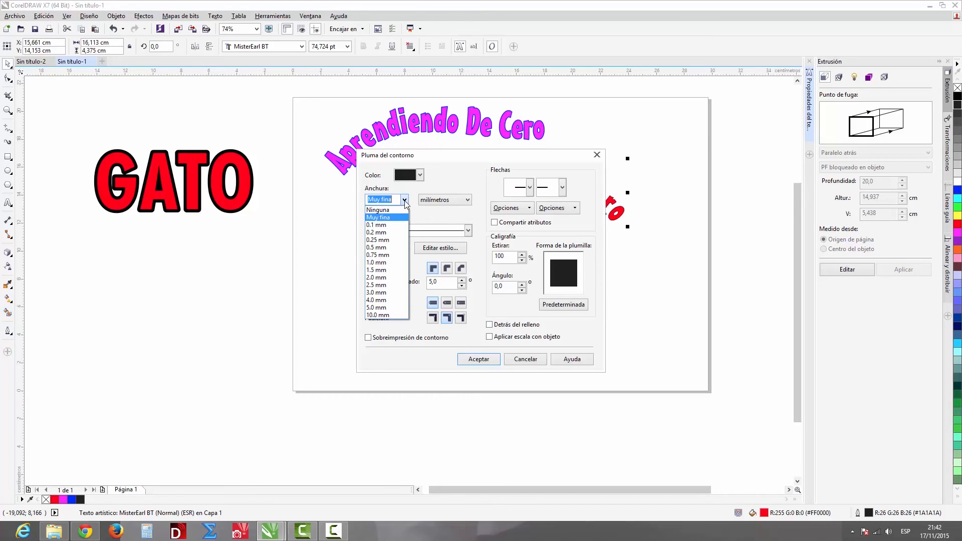
left_click(378, 278)
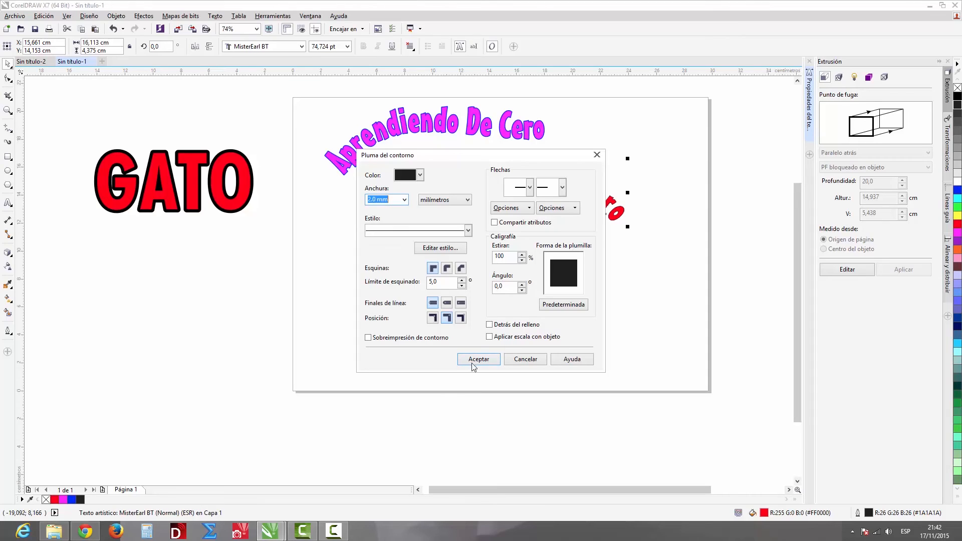
left_click(447, 303)
left_click(447, 268)
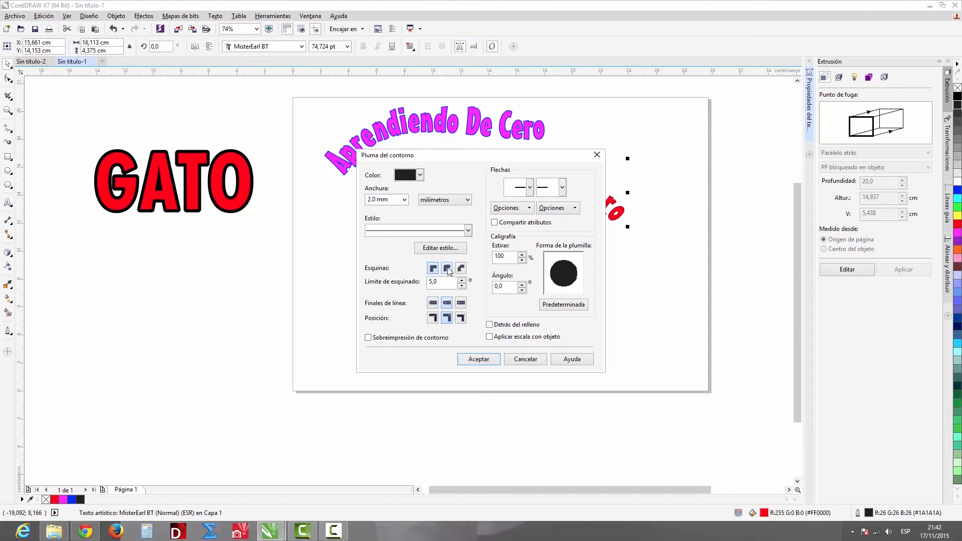
left_click(491, 339)
left_click(484, 364)
left_click(548, 318)
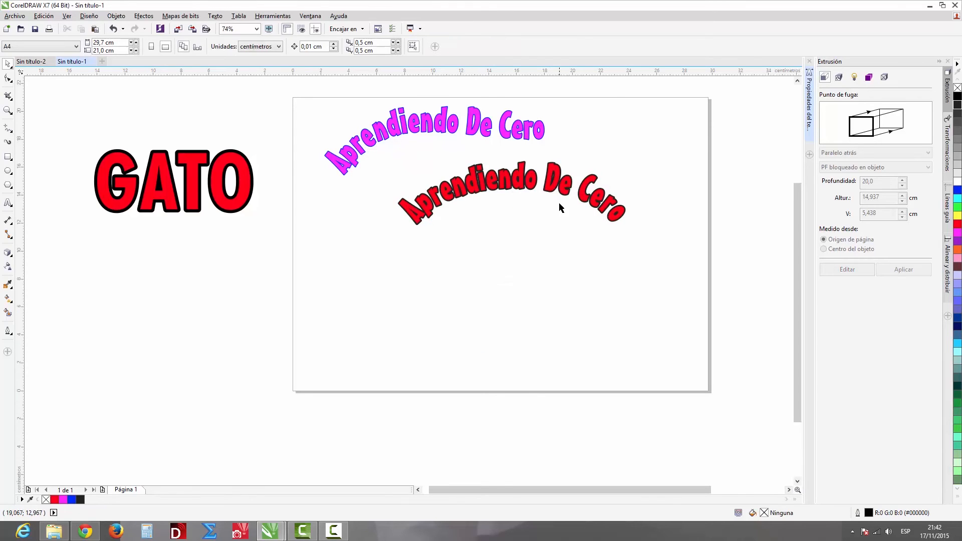
Step: Shift the red curved text left and slightly down beneath the magenta text
left_click_drag(557, 190, 540, 200)
left_click(528, 266)
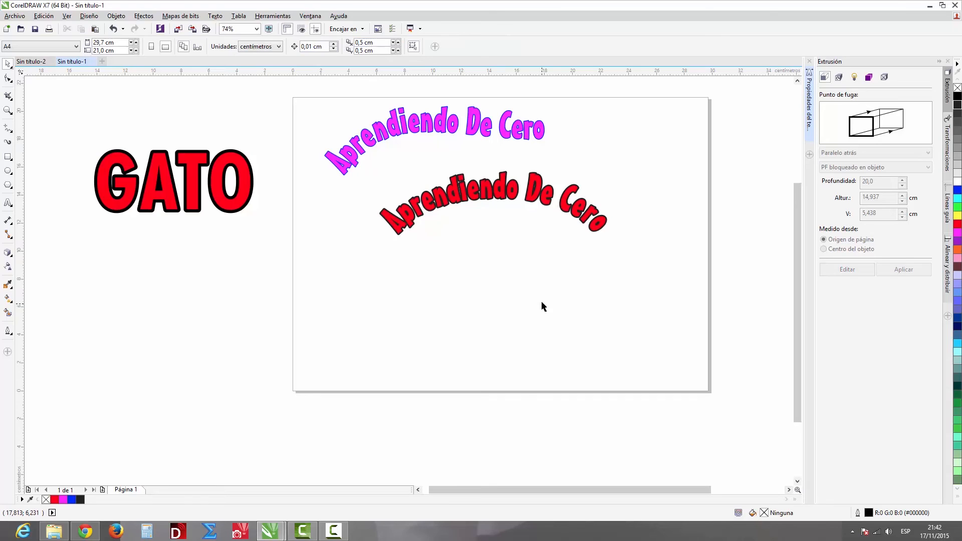
left_click_drag(534, 194, 516, 195)
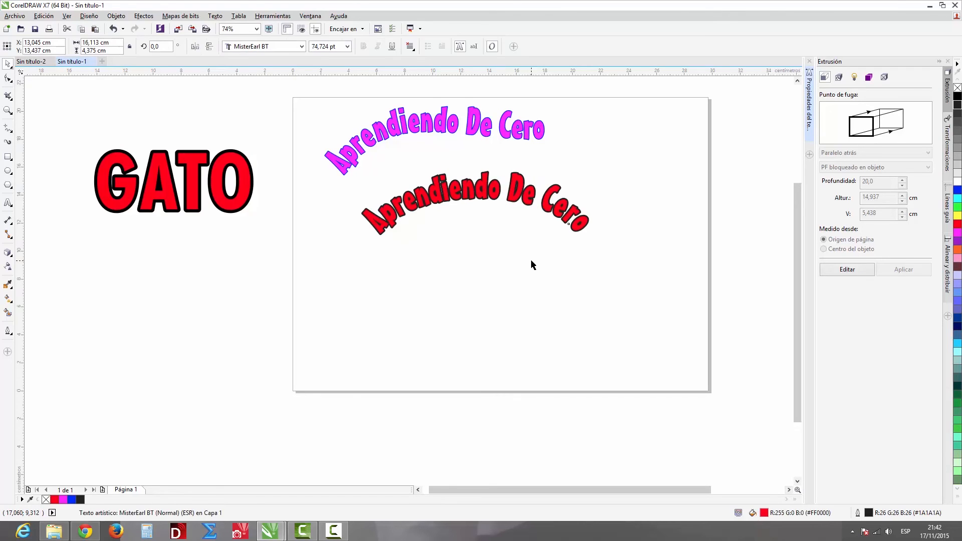
left_click(531, 261)
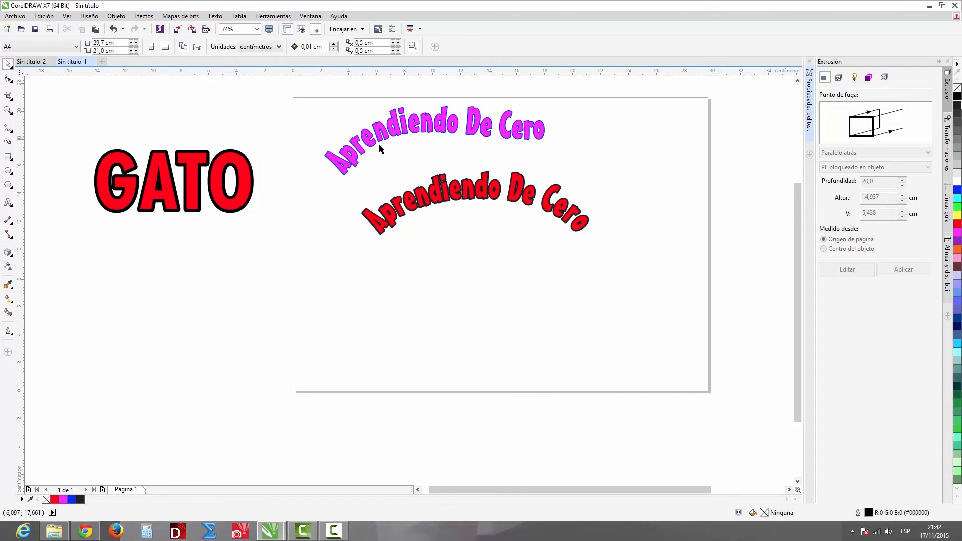
Step: Raise GATO slightly and stack the red and magenta curved texts beneath it, off the page's left side
left_click_drag(242, 171, 260, 145)
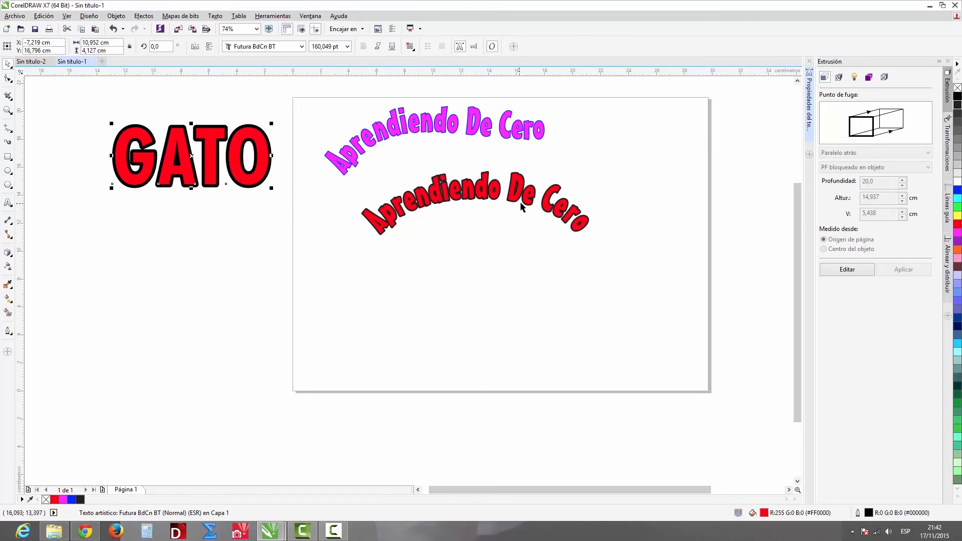
left_click_drag(486, 189, 196, 221)
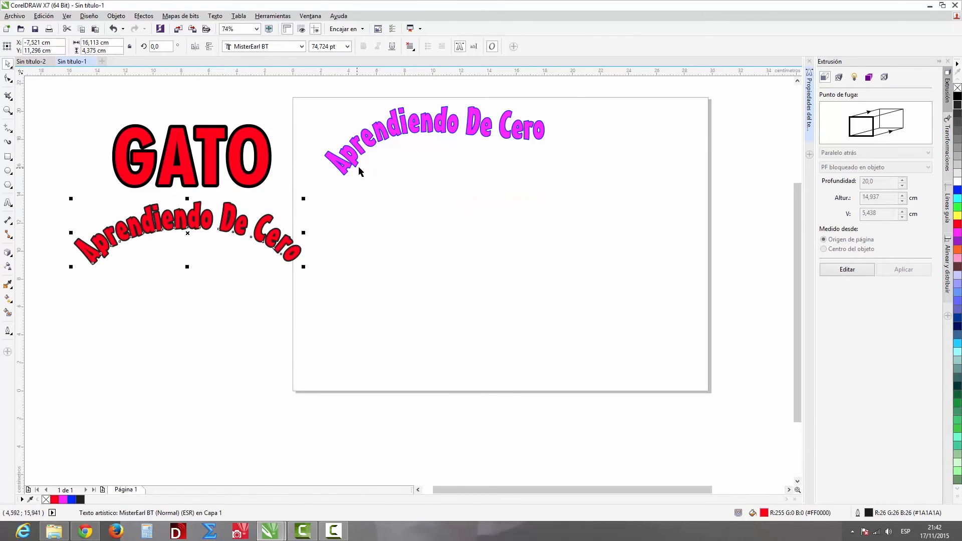
left_click_drag(419, 128, 183, 318)
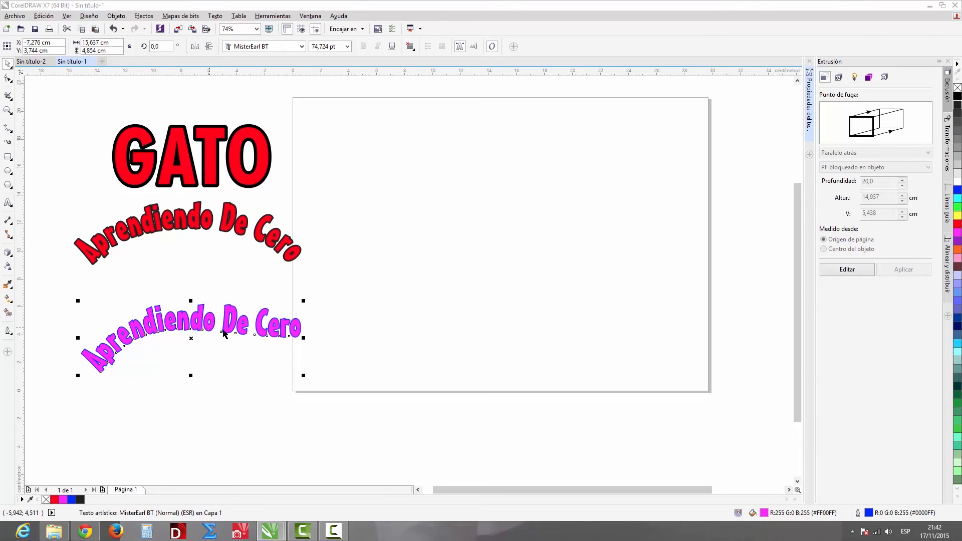
left_click_drag(237, 329, 225, 304)
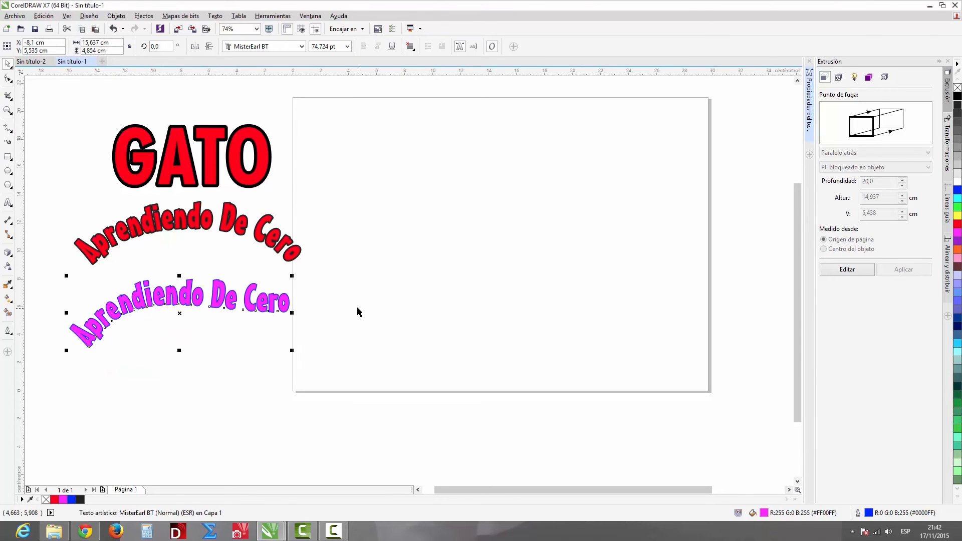
left_click_drag(286, 300, 272, 288)
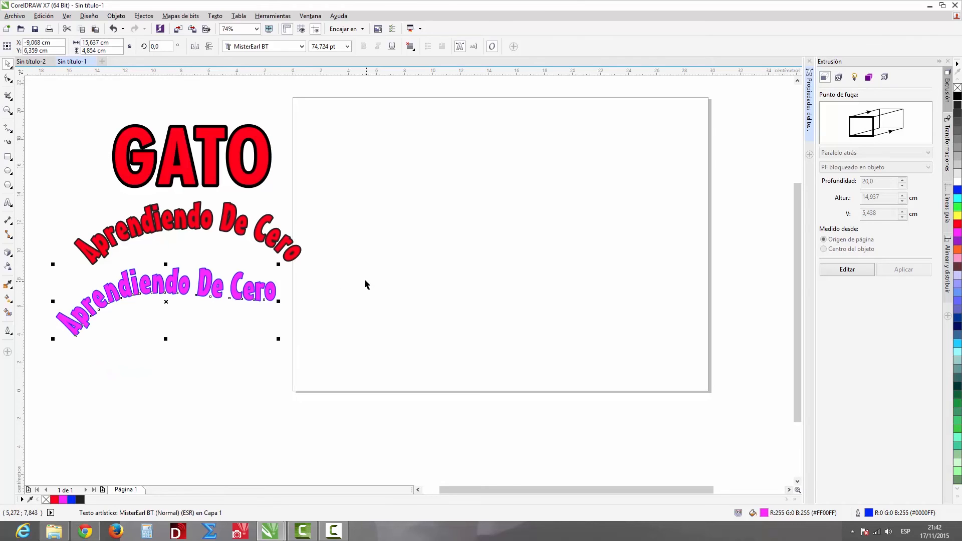
Step: Shift GATO and both curved texts further left so the whole stack stays clear of the page
left_click_drag(272, 236, 255, 234)
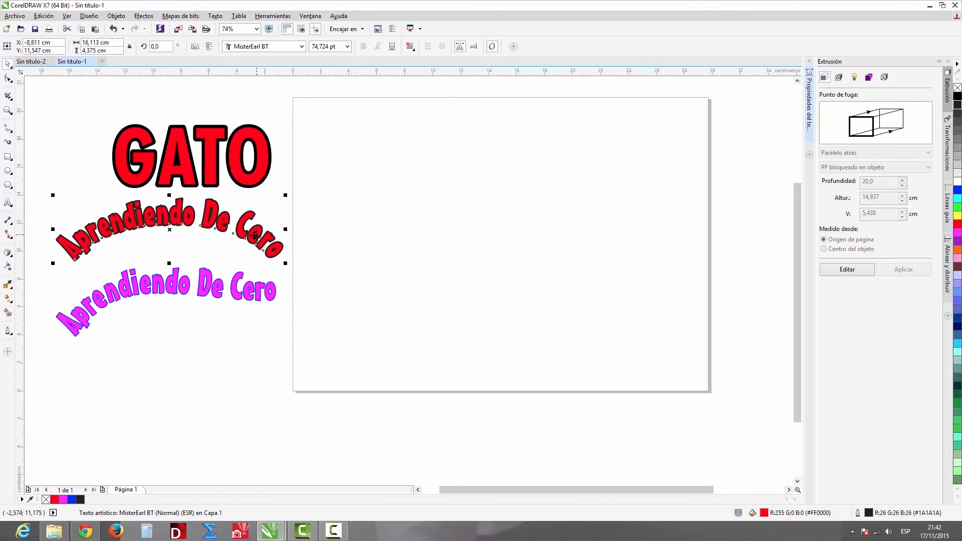
left_click_drag(262, 182, 238, 178)
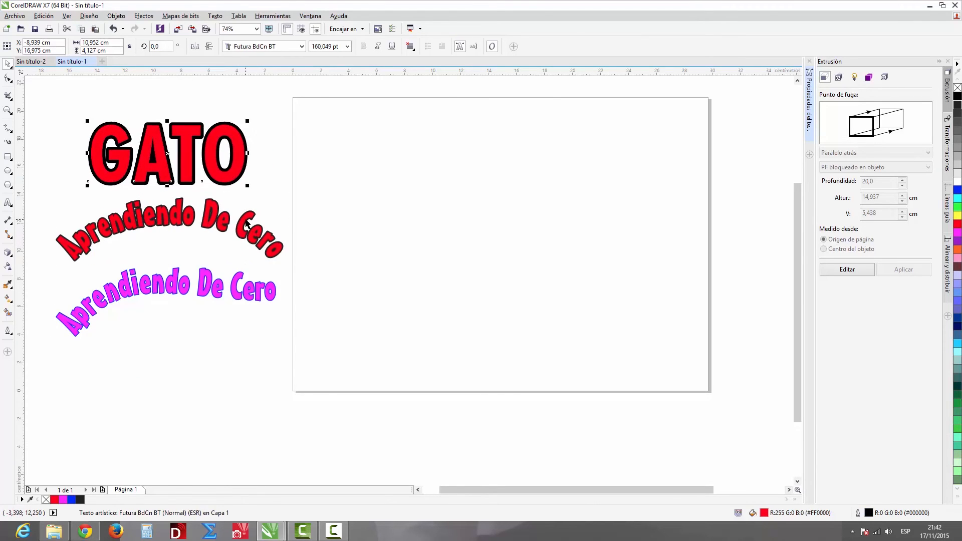
left_click_drag(245, 220, 223, 220)
left_click_drag(238, 282, 226, 275)
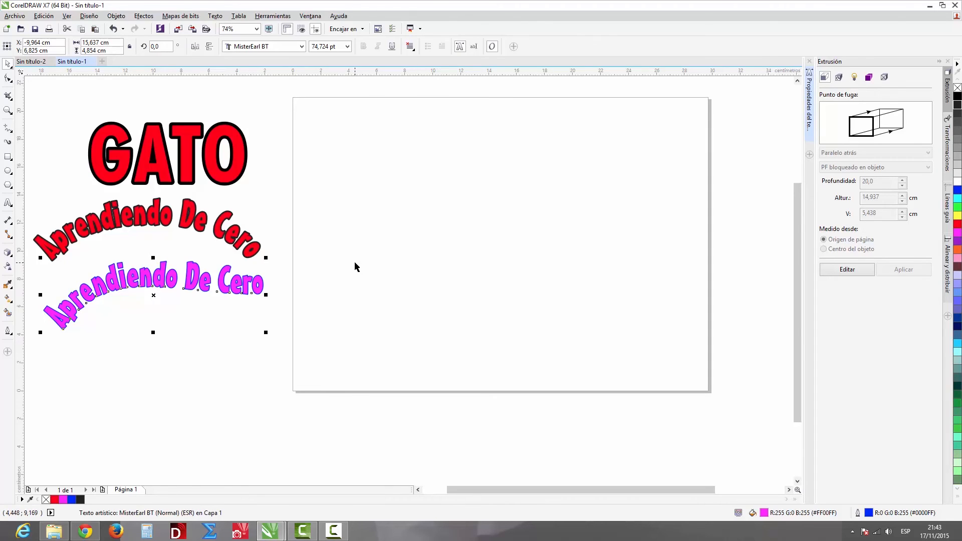
Step: Draw a paragraph text frame about 8.8 cm wide and 17.7 cm high on the left part of the page
left_click(7, 203)
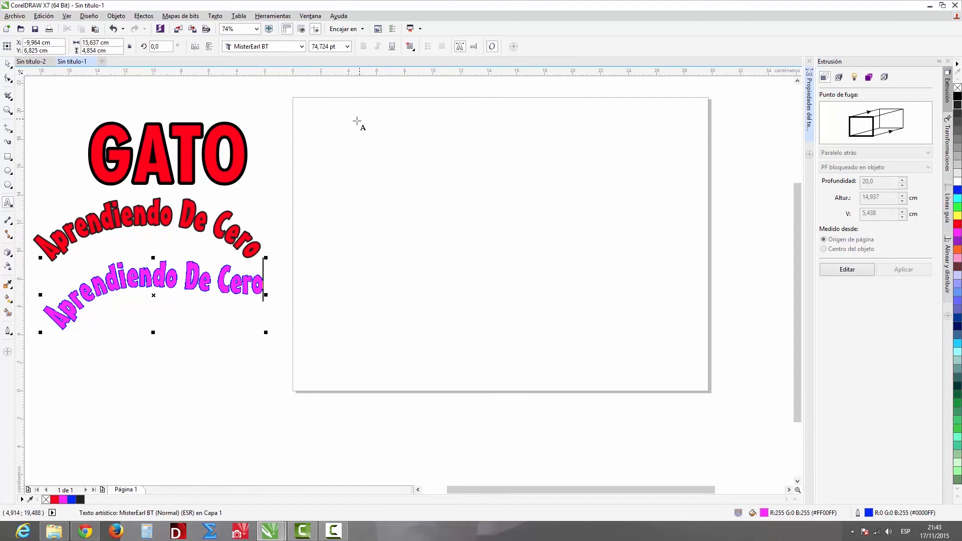
left_click(315, 120)
left_click_drag(315, 119, 439, 367)
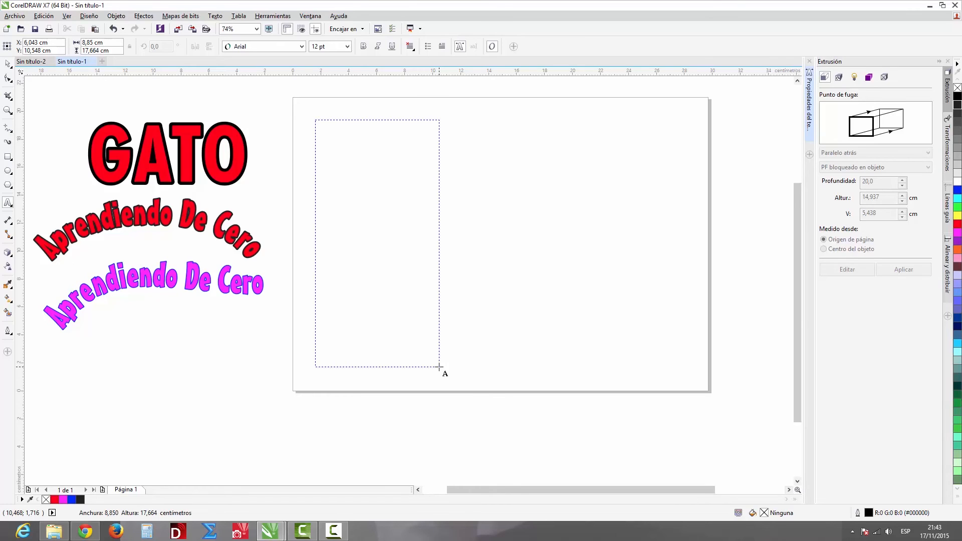
left_click_drag(439, 367, 439, 367)
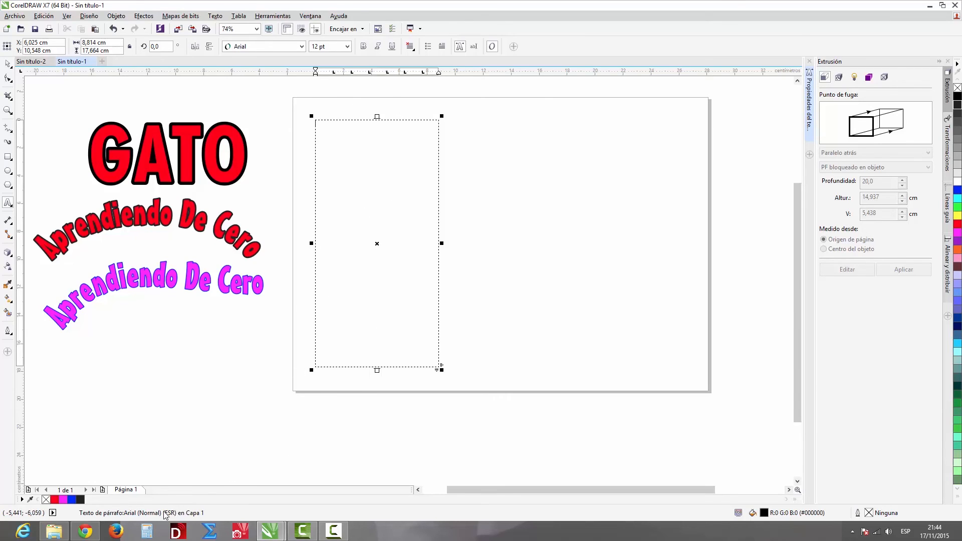
Step: Switch to Chrome and copy the selected article passage on the blog page about selecting, copying and pasting text
left_click(85, 531)
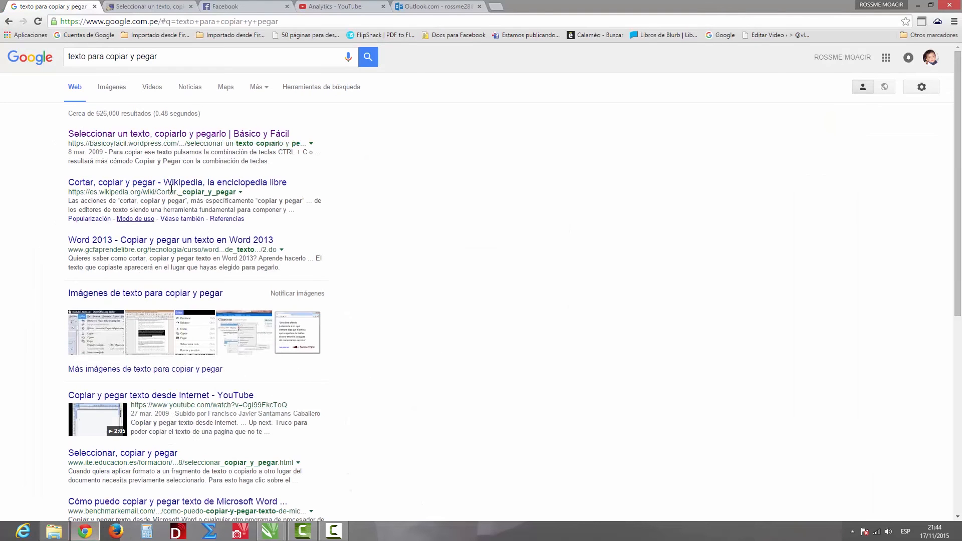
left_click(157, 8)
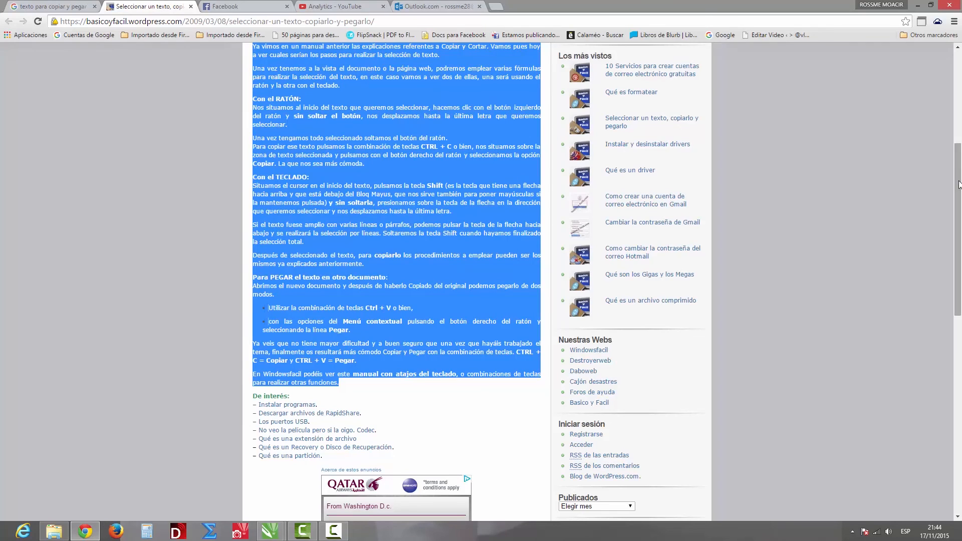
scroll(671, 152, "up", 2)
right_click(371, 163)
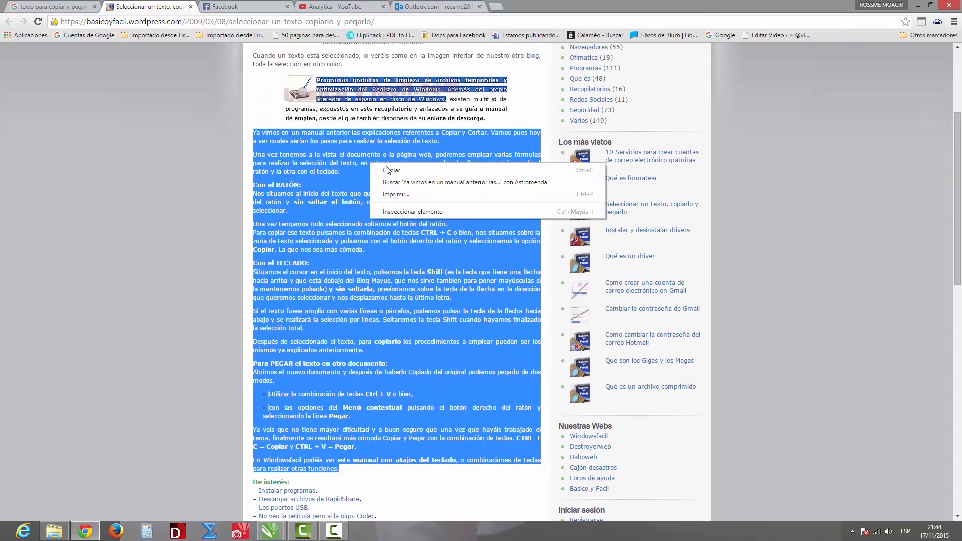
left_click(385, 175)
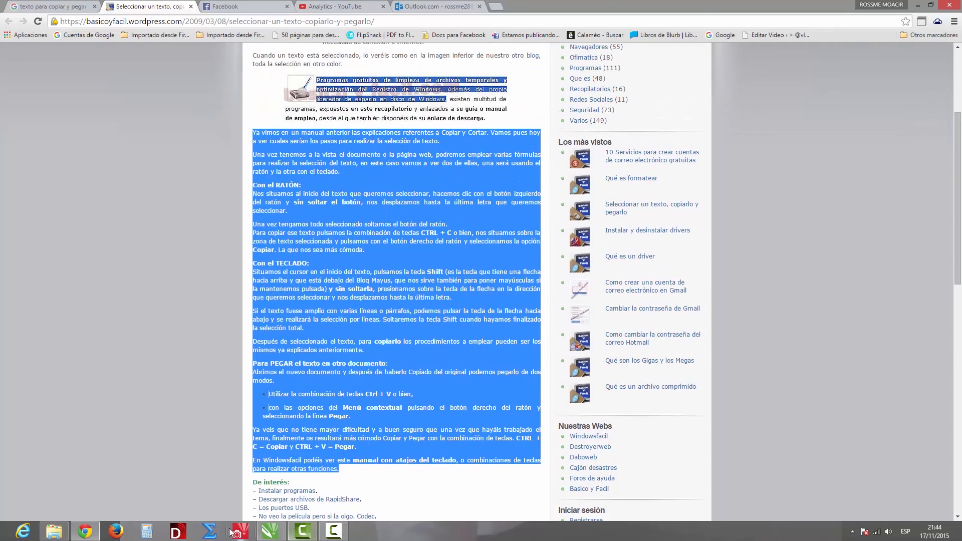
Step: Return to CorelDRAW and paste the copied article text into the empty paragraph frame
left_click(270, 531)
left_click(308, 488)
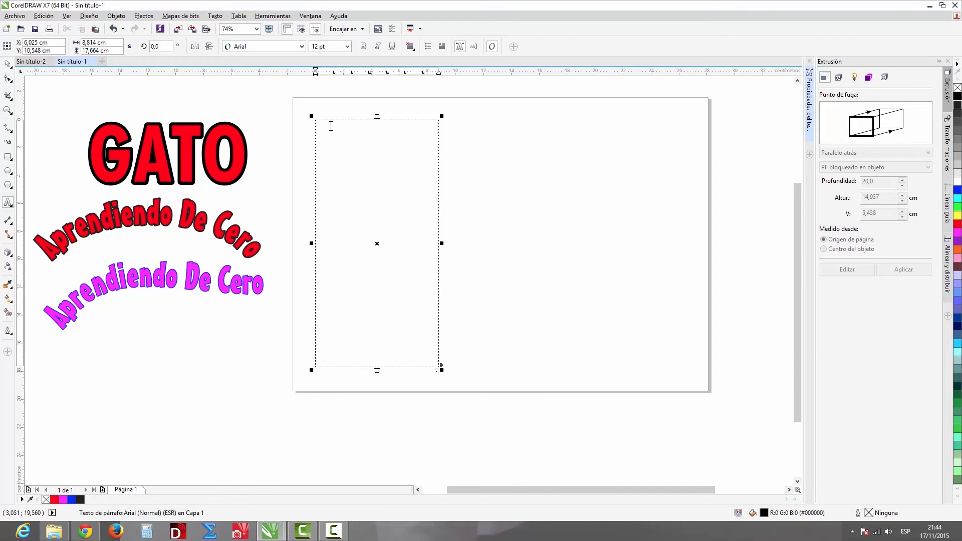
key("ctrl+v")
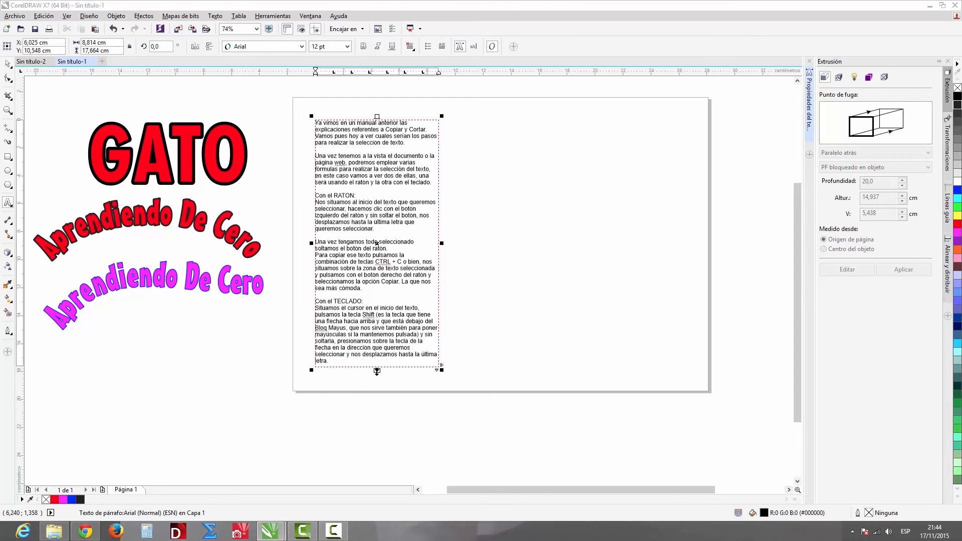
Step: Stretch the pasted text frame to about 24.1 cm high, then shorten it to about 17.4 cm so it stays within the page
left_click_drag(376, 371, 384, 461)
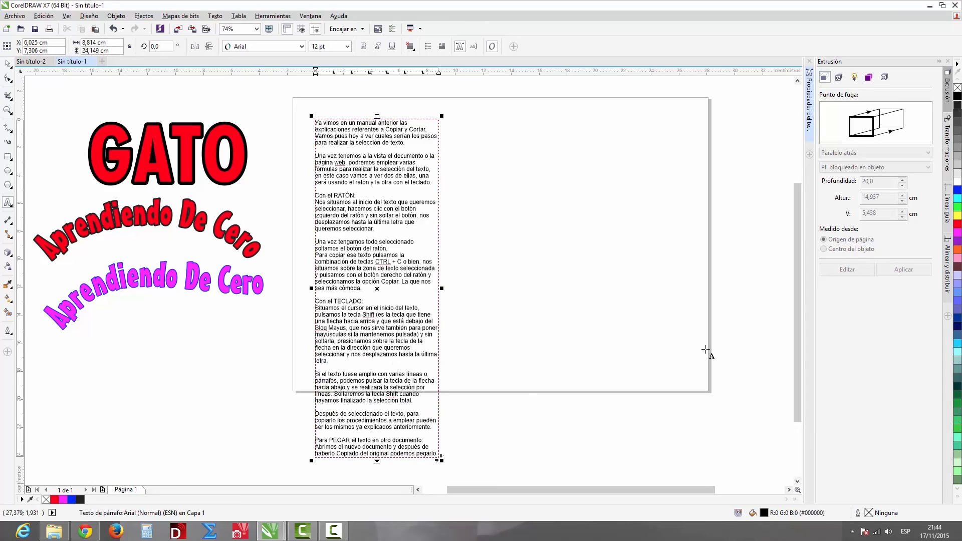
scroll(794, 335, "down", 2)
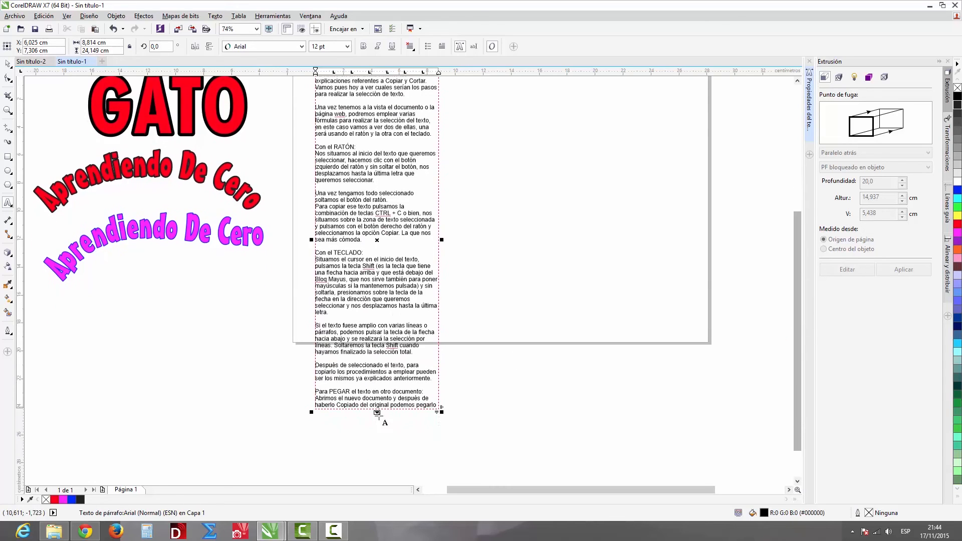
left_click_drag(376, 413, 396, 314)
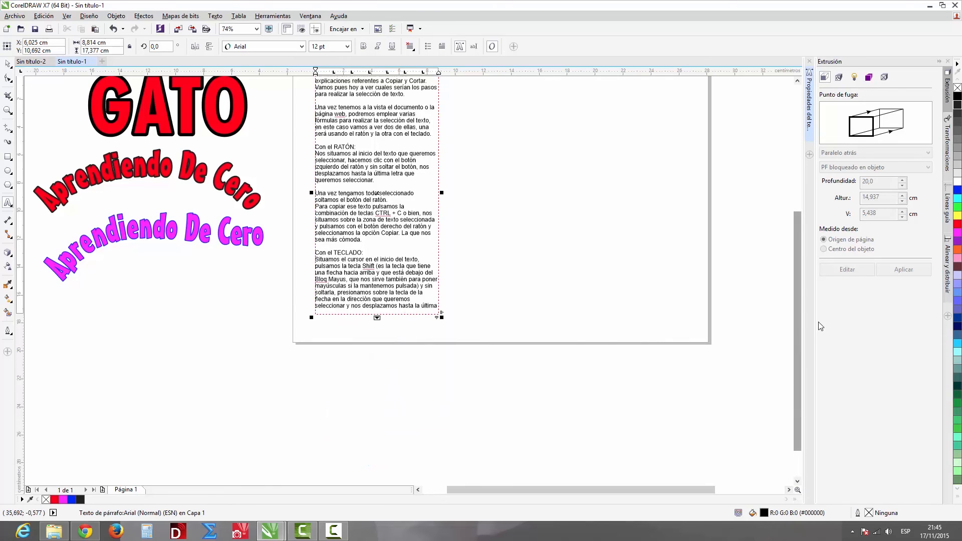
left_click_drag(797, 314, 795, 262)
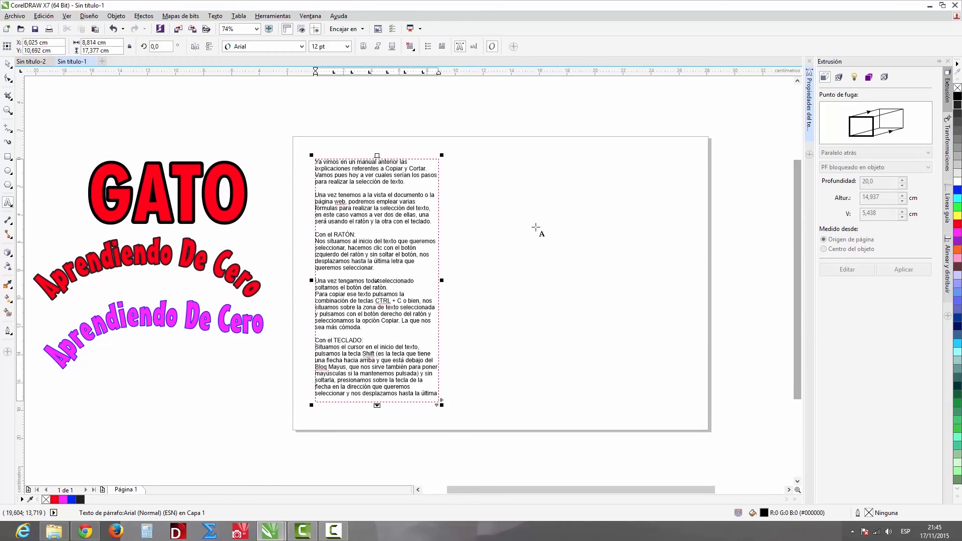
Step: Draw a second text frame about 8.9 by 17.4 cm beside the first and flow the first frame's overflow text into it
left_click_drag(471, 158, 596, 402)
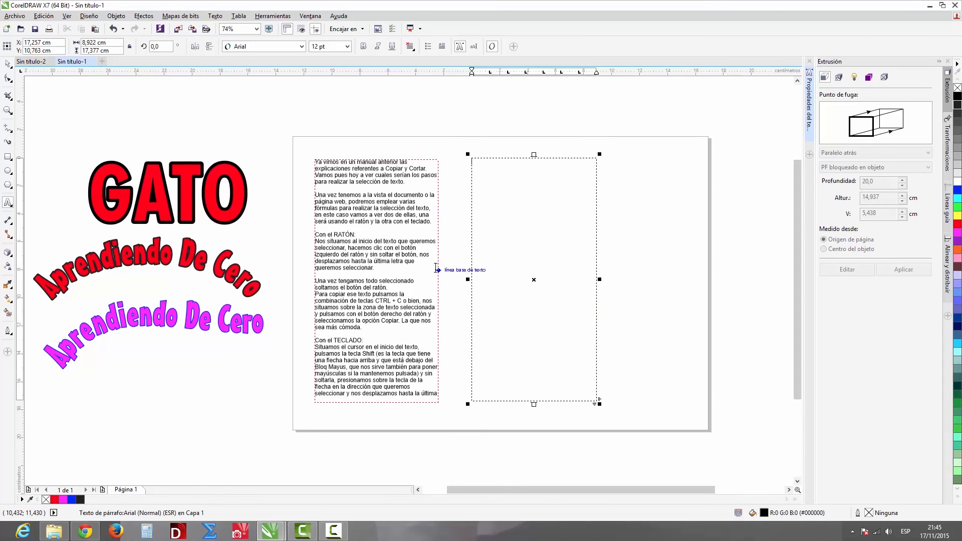
left_click(403, 265)
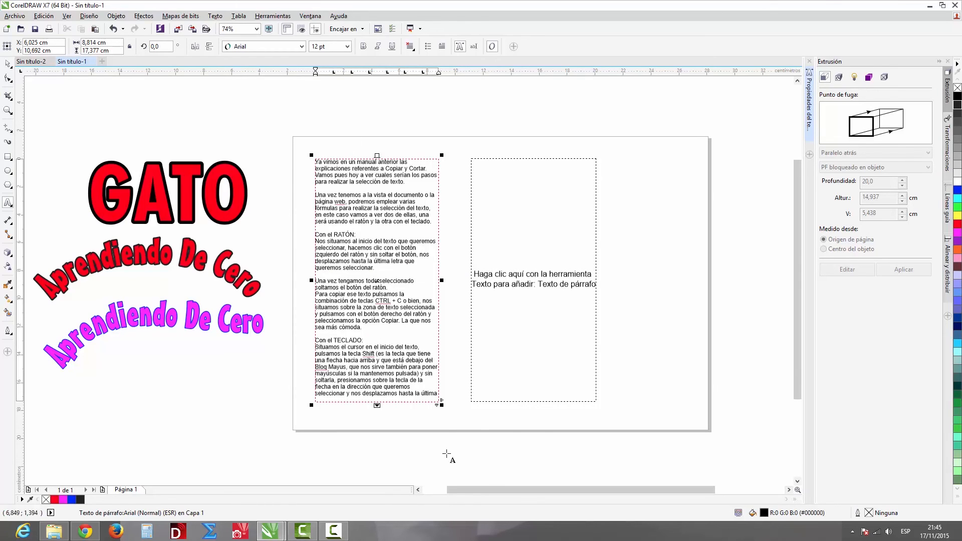
left_click(377, 405)
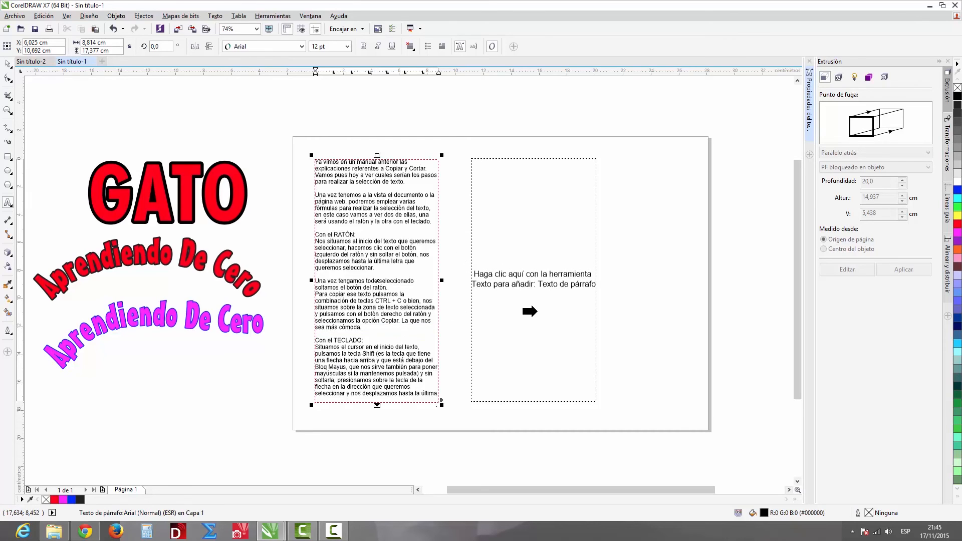
left_click(516, 304)
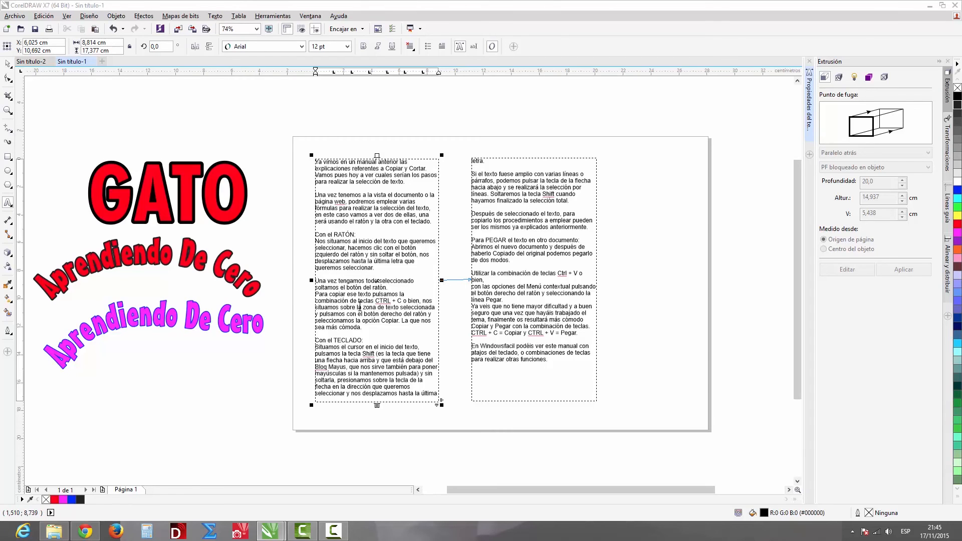
Step: Draw a third text frame about 6 by 14.3 cm beside the second and link the second frame's text flow to it
left_click_drag(616, 162, 701, 362)
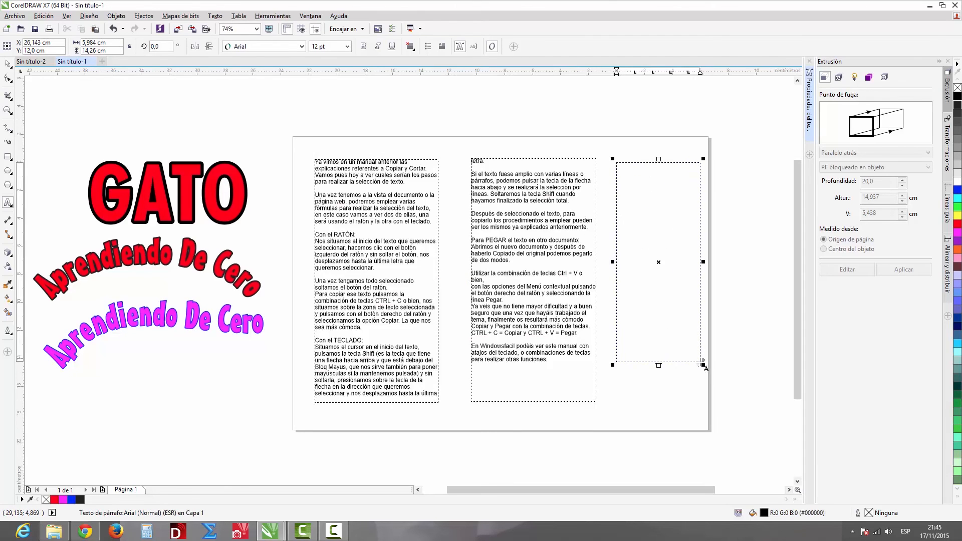
left_click(575, 347)
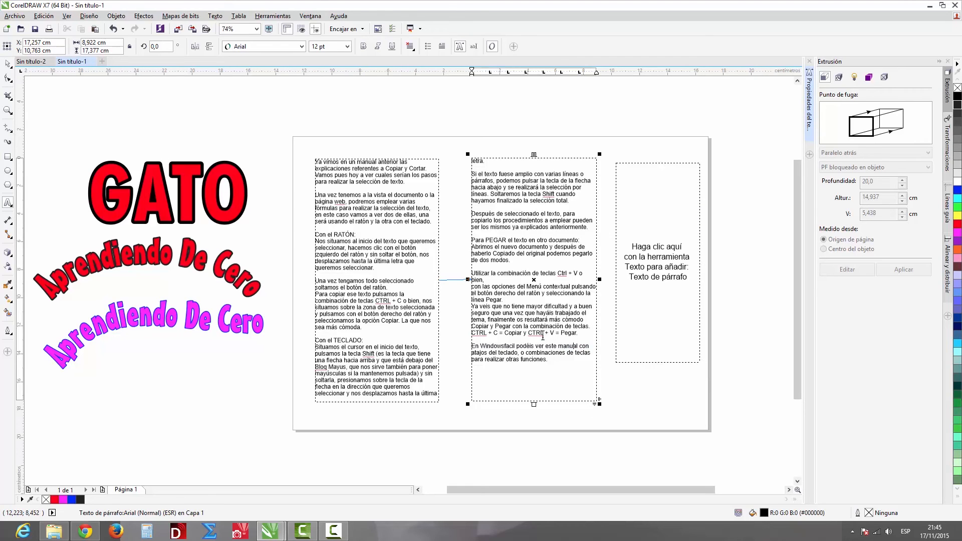
left_click(533, 404)
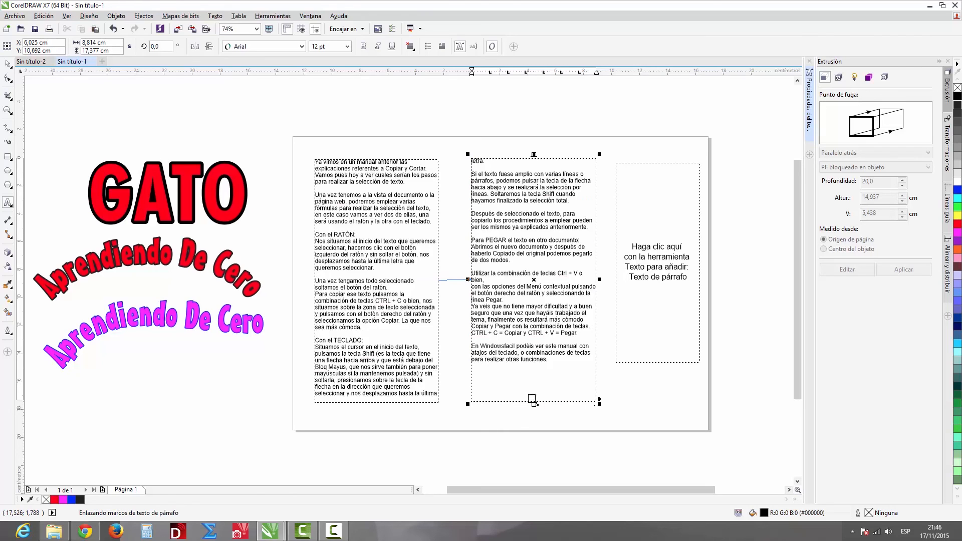
left_click(654, 263)
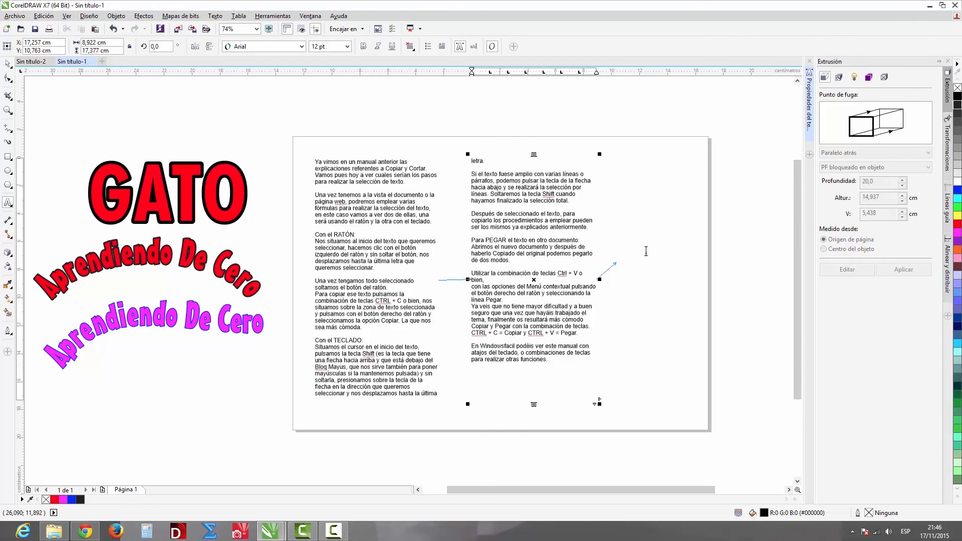
Step: Shorten the first text frame to about 13.6 cm high and the second to about 14.3 cm so text flows into the third
left_click(7, 64)
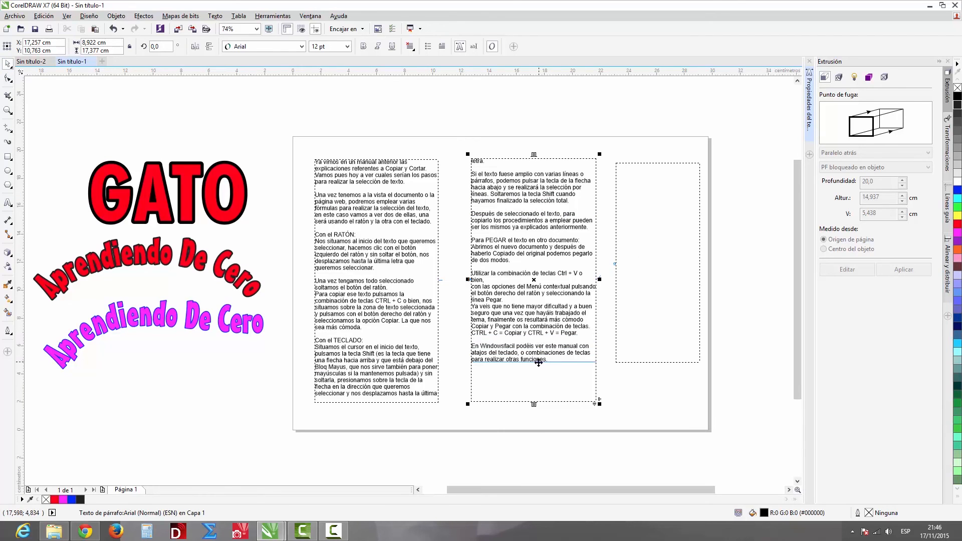
left_click(385, 394)
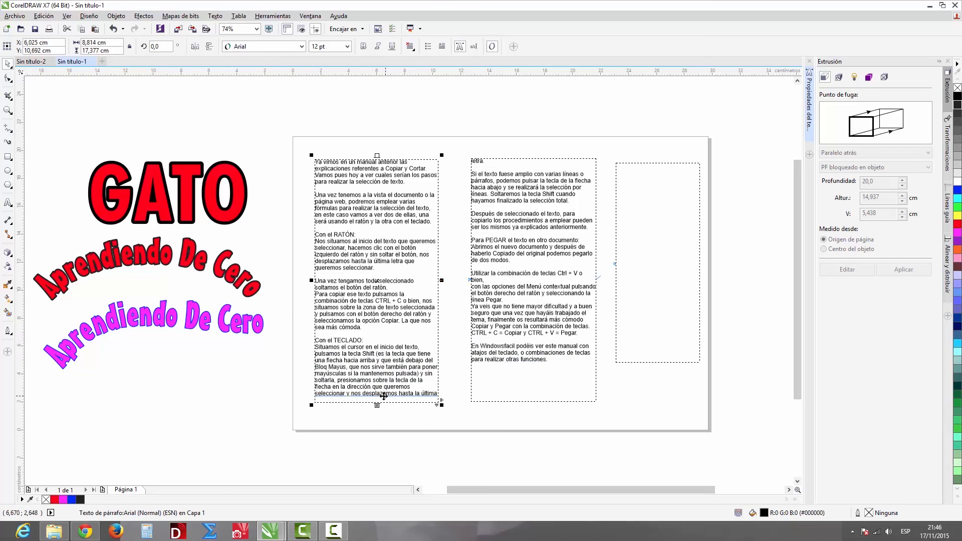
left_click_drag(377, 405, 398, 351)
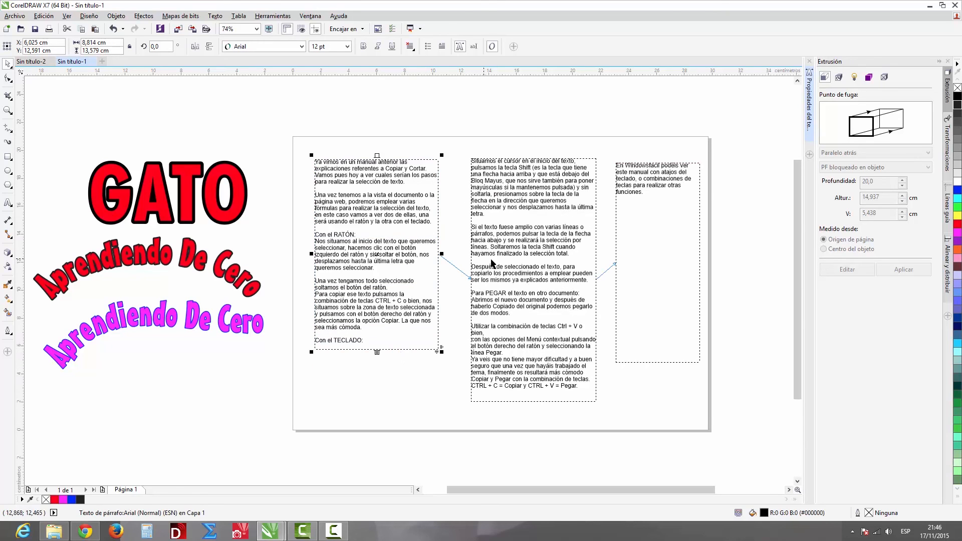
left_click(510, 298)
left_click_drag(534, 403, 541, 361)
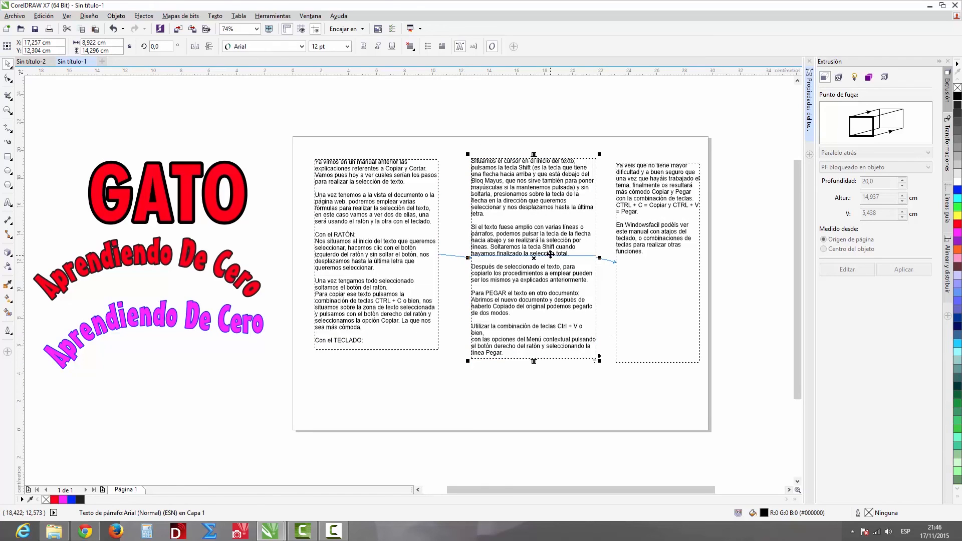
Step: Narrow the first frame to about 6.9 cm and the second to about 6.4 cm, and arrange all three as columns lower on the page
left_click_drag(596, 258, 561, 258)
left_click(439, 254)
left_click_drag(445, 258, 407, 290)
left_click_drag(499, 236, 473, 271)
left_click_drag(492, 193, 492, 201)
left_click_drag(659, 221, 562, 276)
left_click(659, 266)
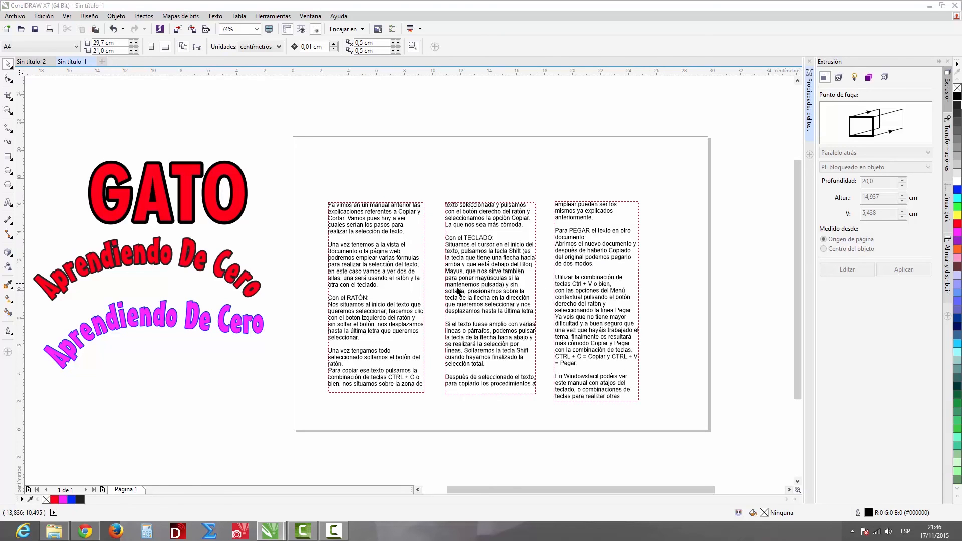
Step: Move the magenta Aprendiendo De Cero text onto the page above the columns and spread the three linked frames further to the right
left_click_drag(170, 319, 513, 173)
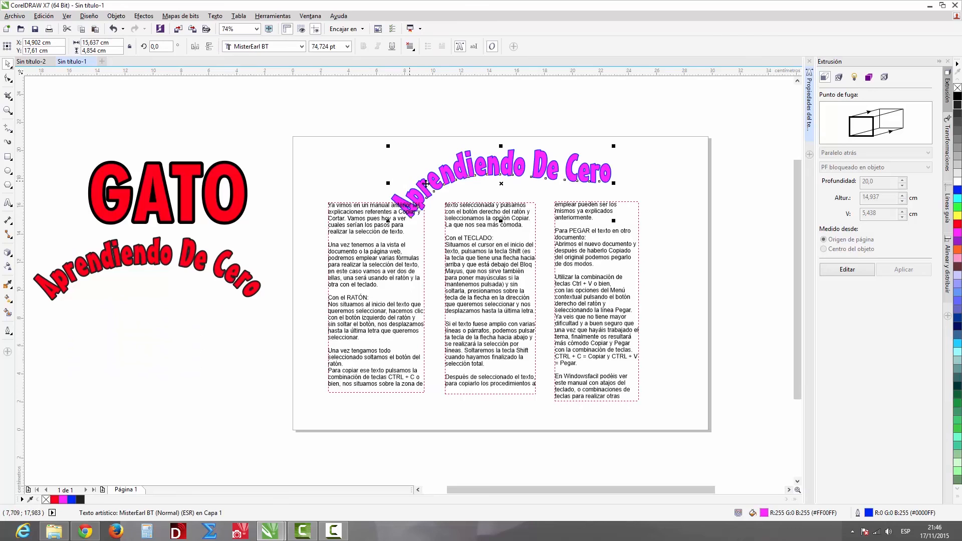
left_click_drag(454, 177, 367, 179)
left_click_drag(400, 259, 411, 263)
left_click_drag(495, 271, 507, 272)
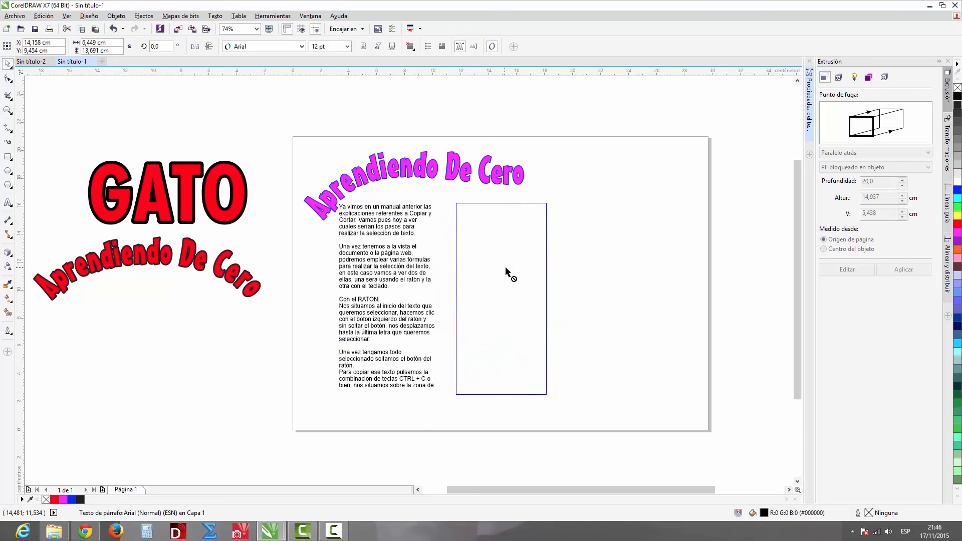
left_click_drag(591, 279, 633, 288)
left_click_drag(507, 284, 528, 286)
left_click_drag(399, 269, 406, 269)
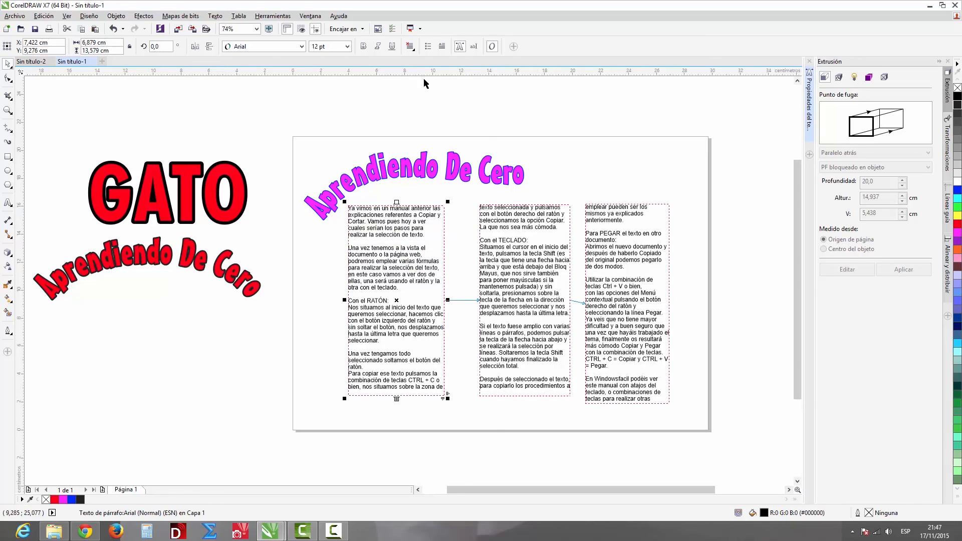
Step: Fully justify the linked column text and set it in MisterEarl BT at 14 pt
left_click(409, 47)
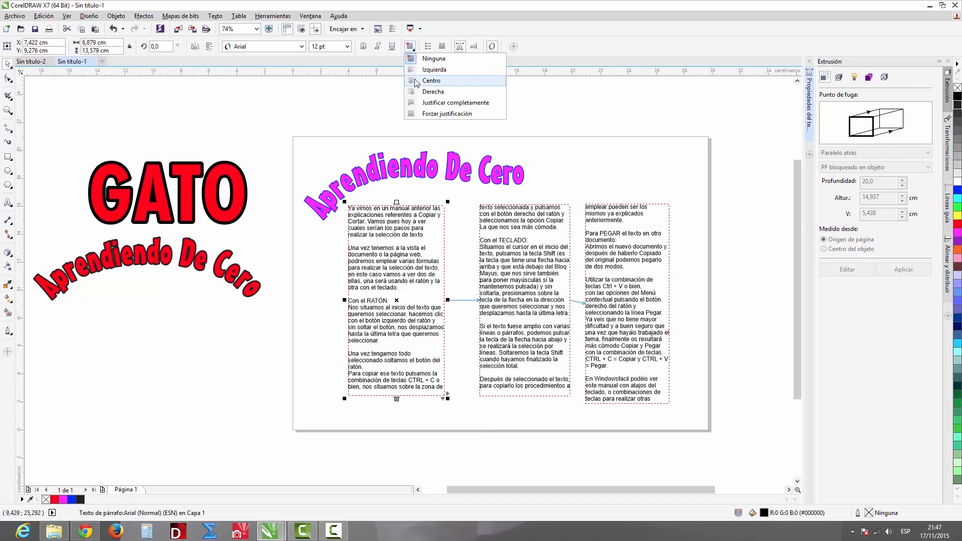
left_click(440, 102)
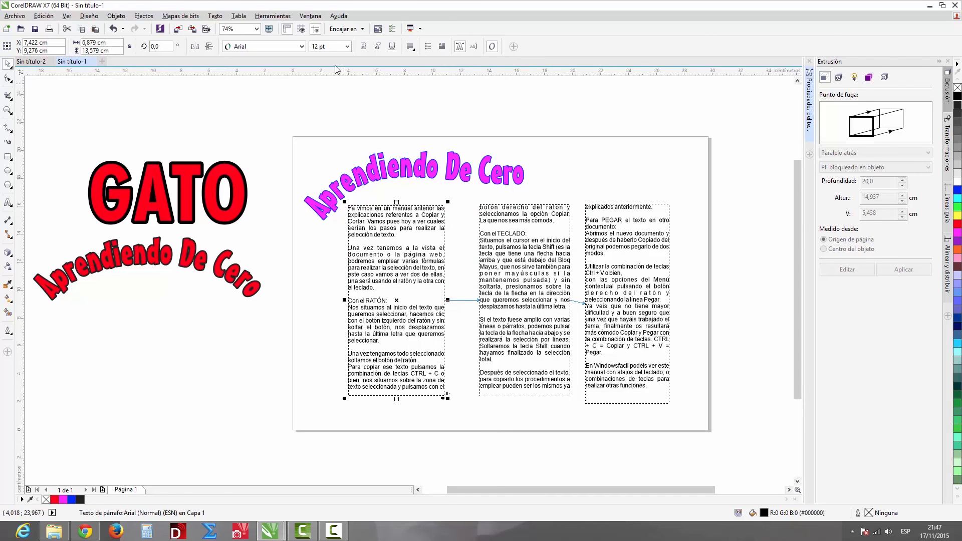
left_click(302, 46)
key("Return")
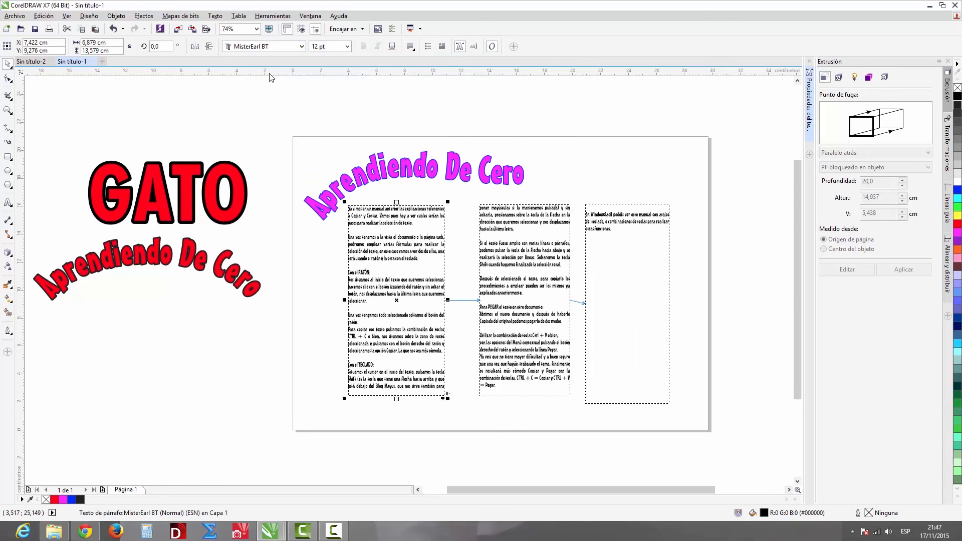
left_click(346, 46)
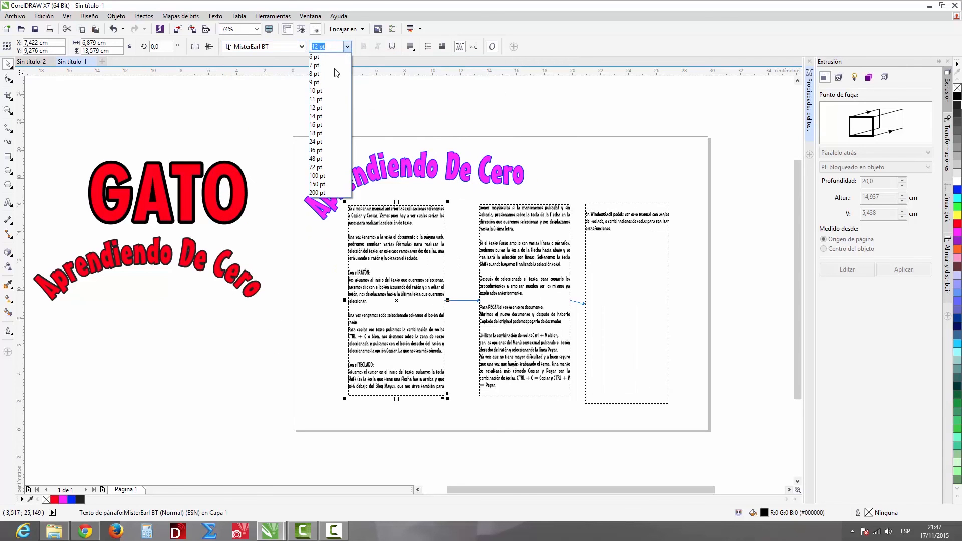
left_click(323, 111)
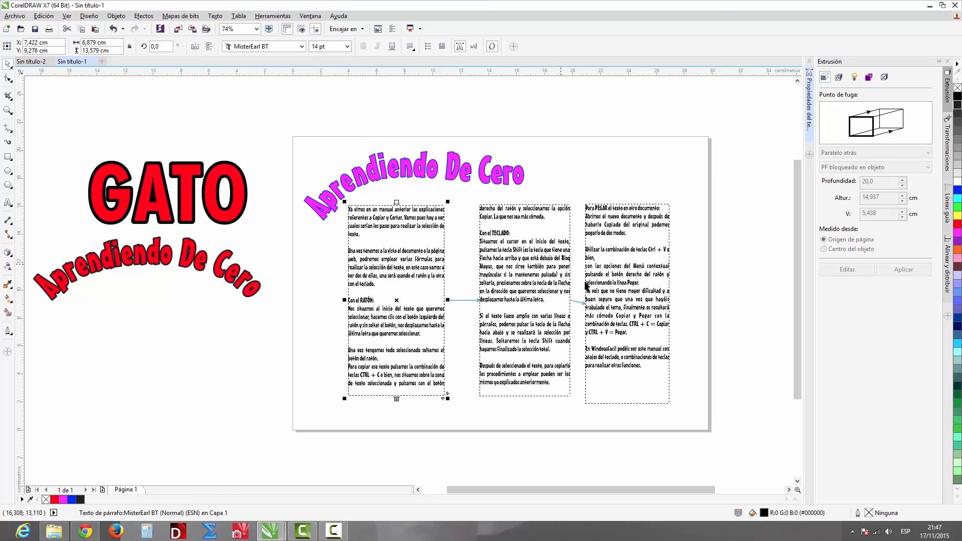
left_click(542, 189)
Step: Color the second paragraph of the first column blue, then deselect the text
double_click(397, 253)
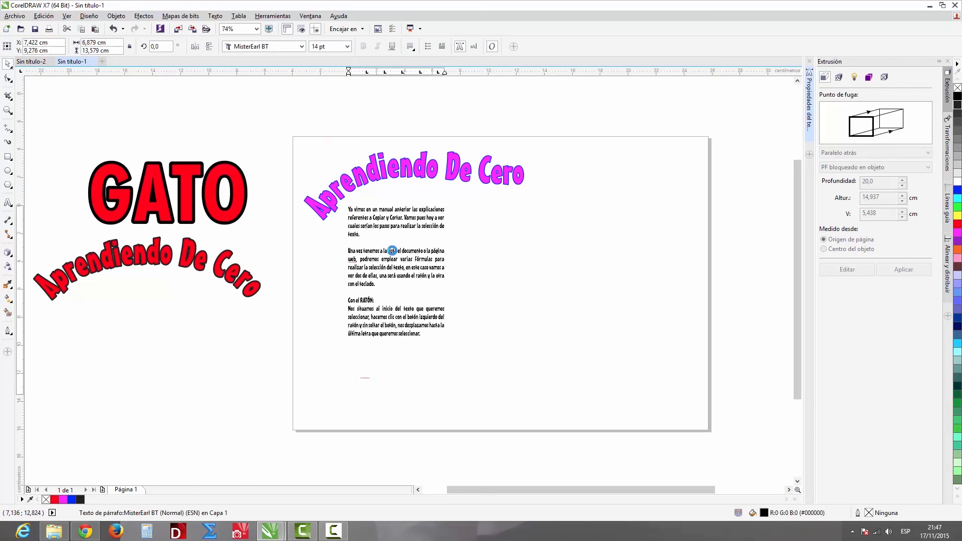
left_click(350, 251)
left_click_drag(349, 251, 390, 284)
left_click(957, 190)
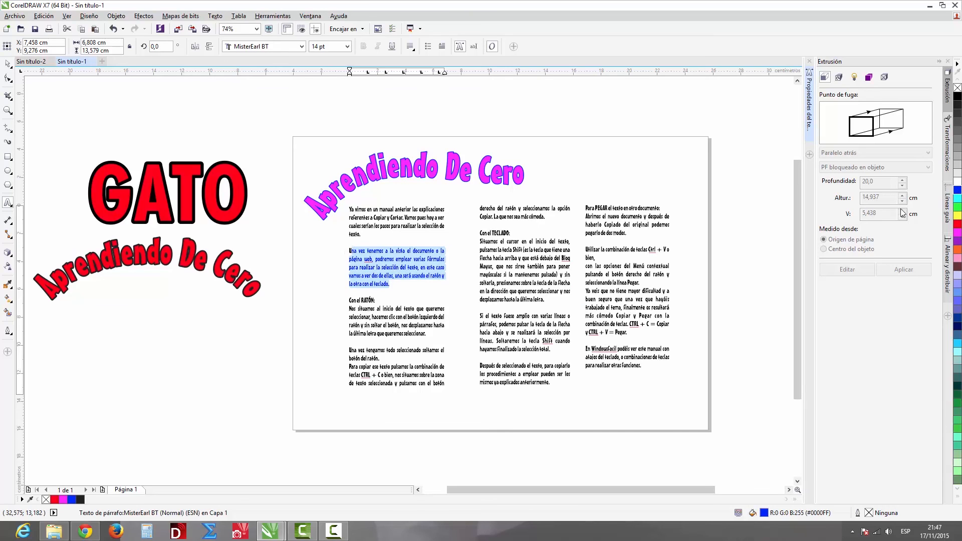
left_click(8, 63)
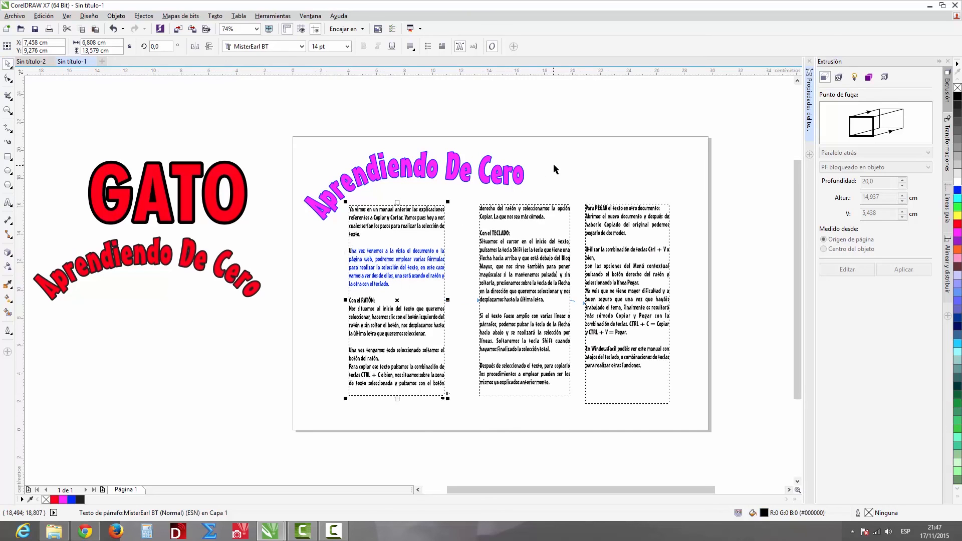
left_click(313, 130)
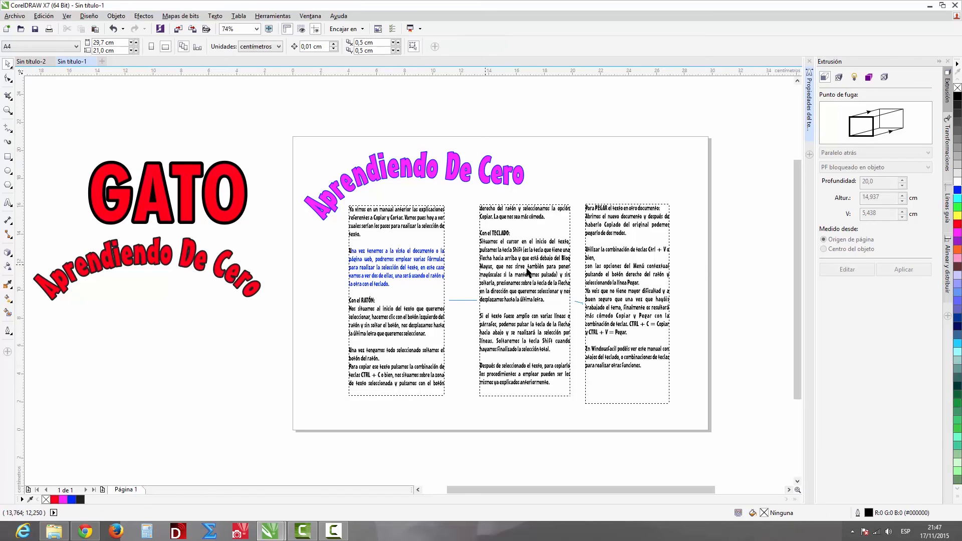
Step: Shift the second and third text columns slightly left to even out the gaps between the columns
left_click_drag(528, 269, 515, 269)
left_click(613, 294)
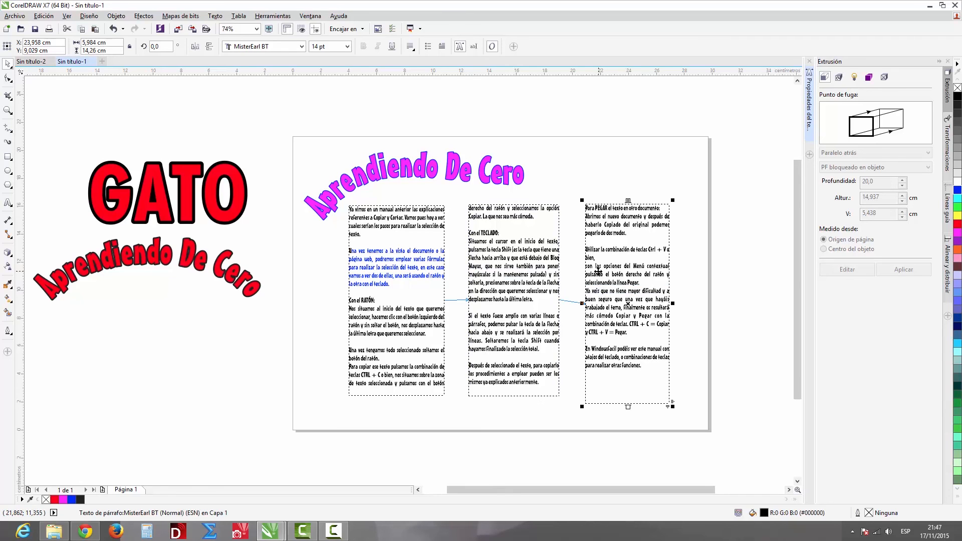
left_click_drag(542, 258, 538, 258)
left_click_drag(612, 261, 608, 262)
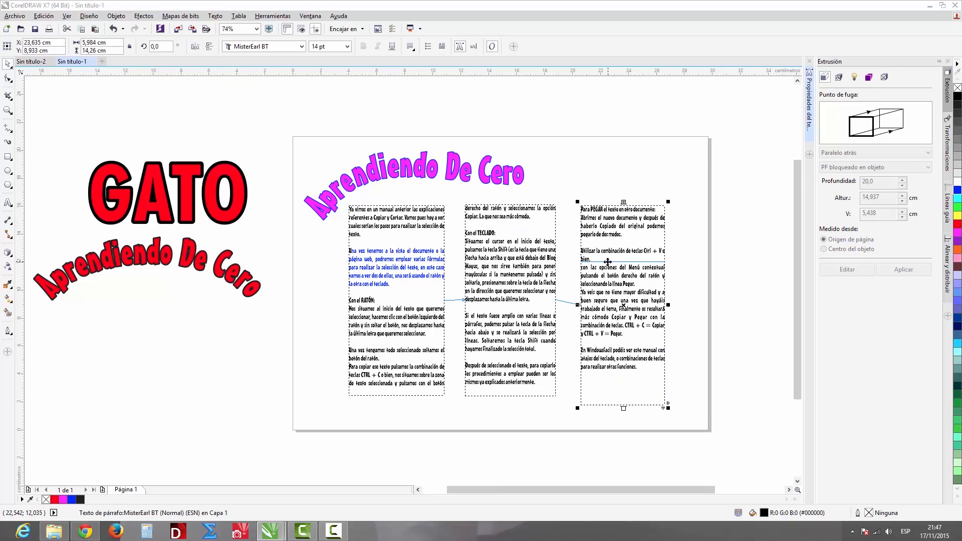